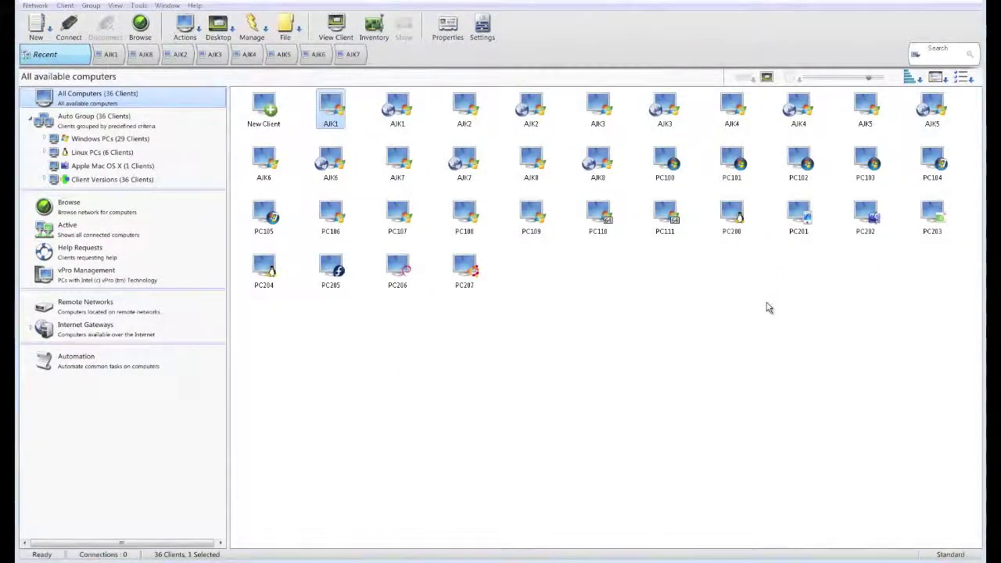
Step: Connect to and disconnect from the first AJK1 client twice
{"action": "left_click", "coordinate": [66, 6]}
{"action": "left_click", "coordinate": [104, 39]}
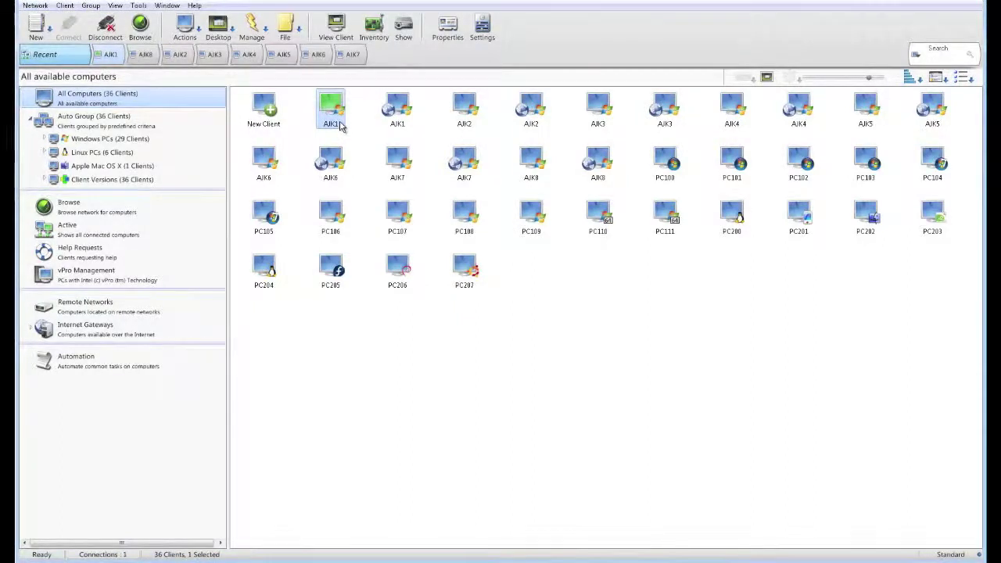
{"action": "right_click", "coordinate": [342, 128]}
{"action": "left_click", "coordinate": [369, 31]}
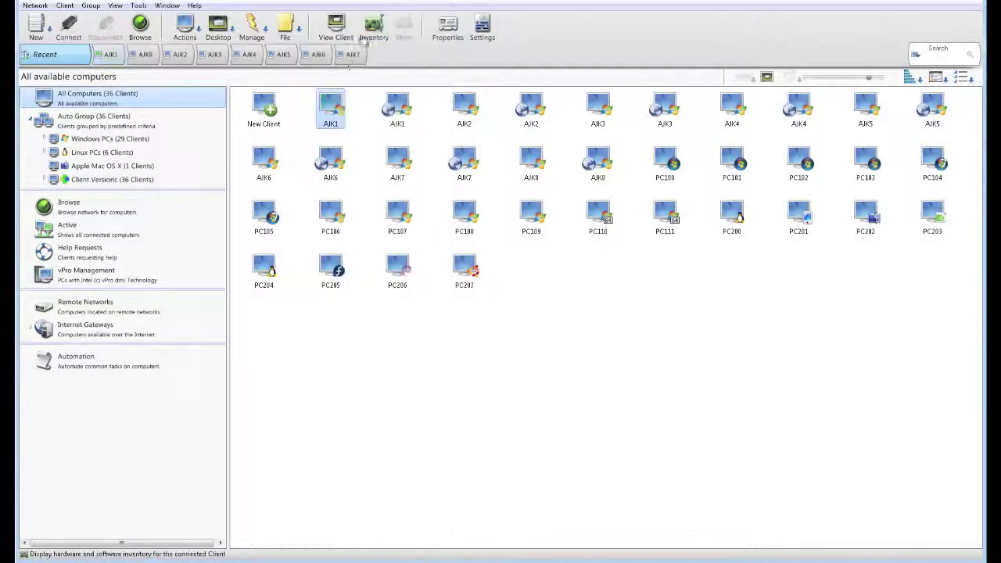
{"action": "right_click", "coordinate": [331, 109]}
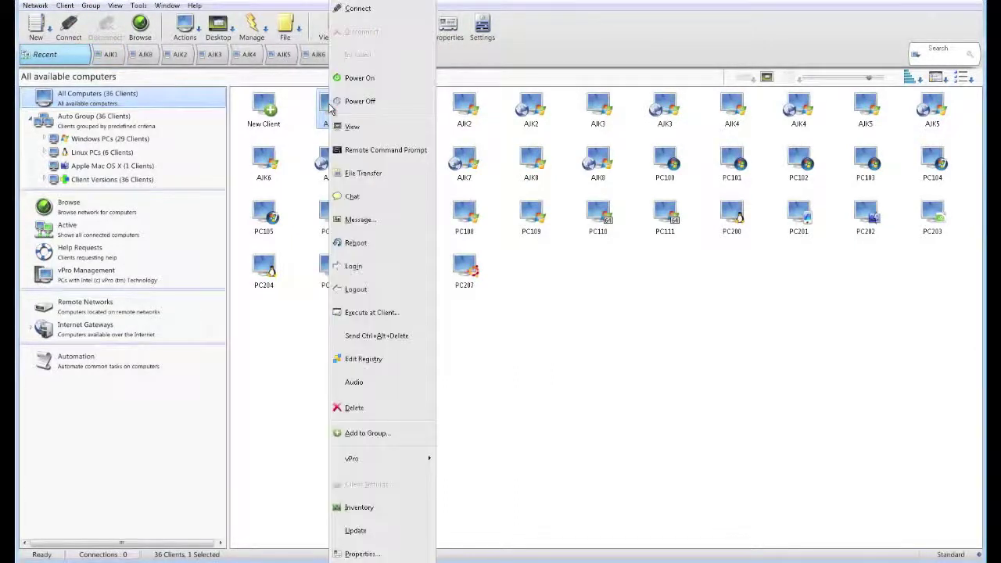
{"action": "left_click", "coordinate": [361, 9]}
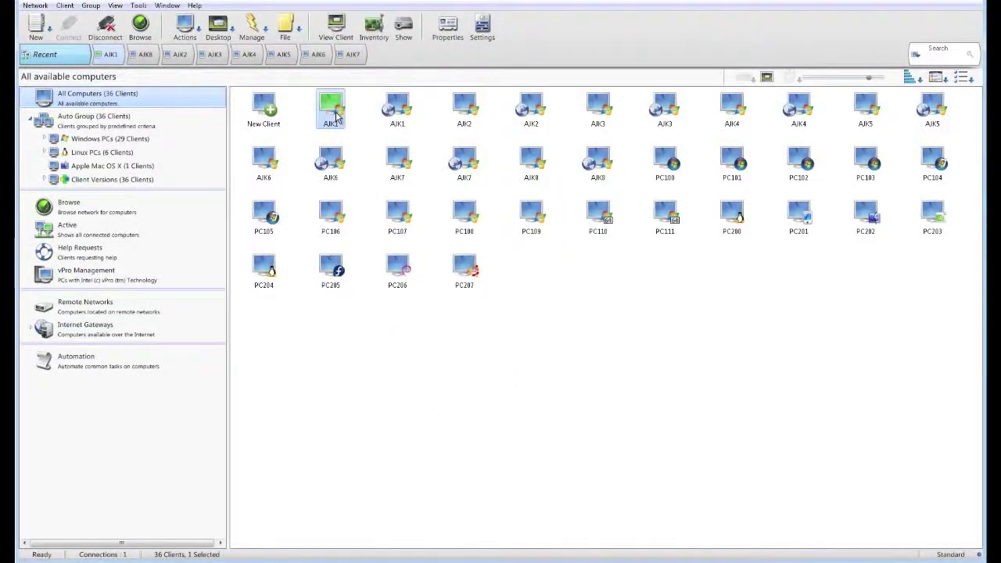
{"action": "right_click", "coordinate": [336, 110]}
{"action": "left_click", "coordinate": [368, 31]}
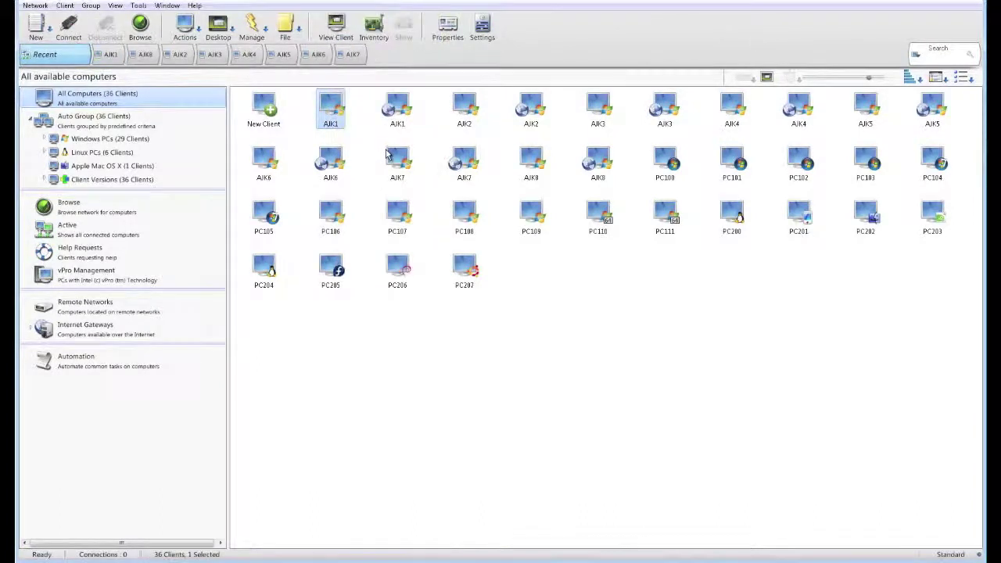
Step: Look at the network browsing options and the subgroups of the Windows PCs and Linux PCs auto groups
{"action": "left_click", "coordinate": [141, 30]}
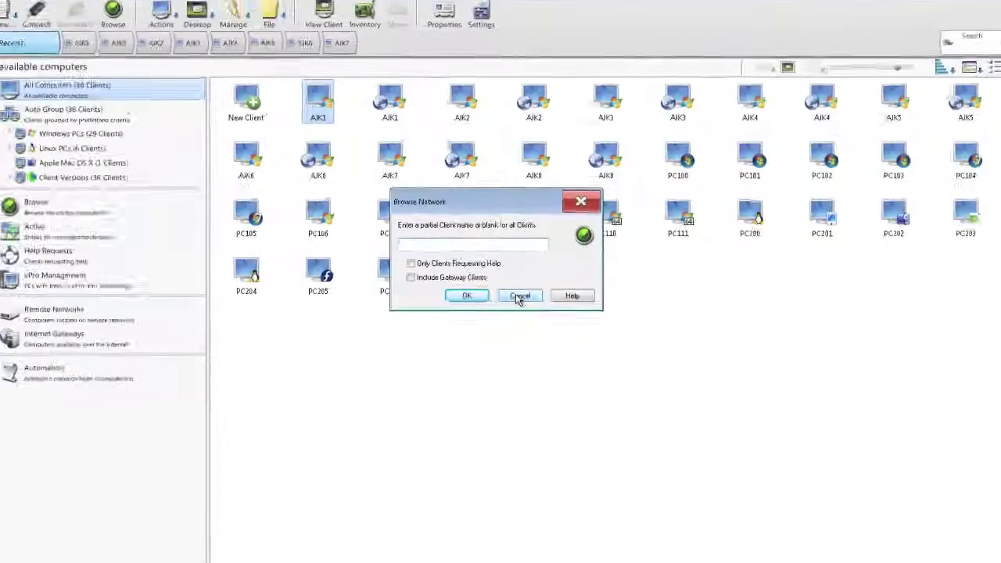
{"action": "left_click", "coordinate": [518, 296]}
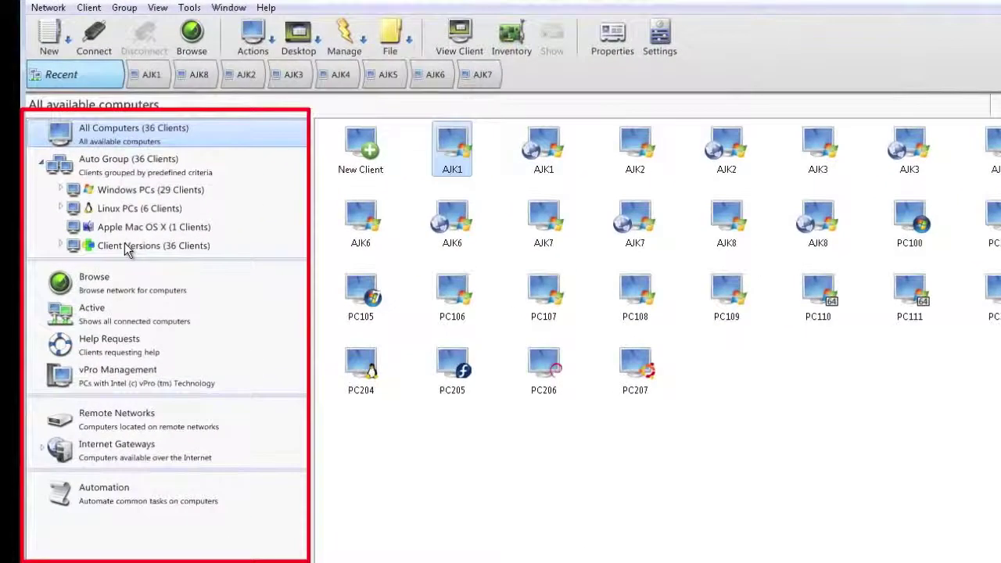
{"action": "left_click", "coordinate": [61, 190]}
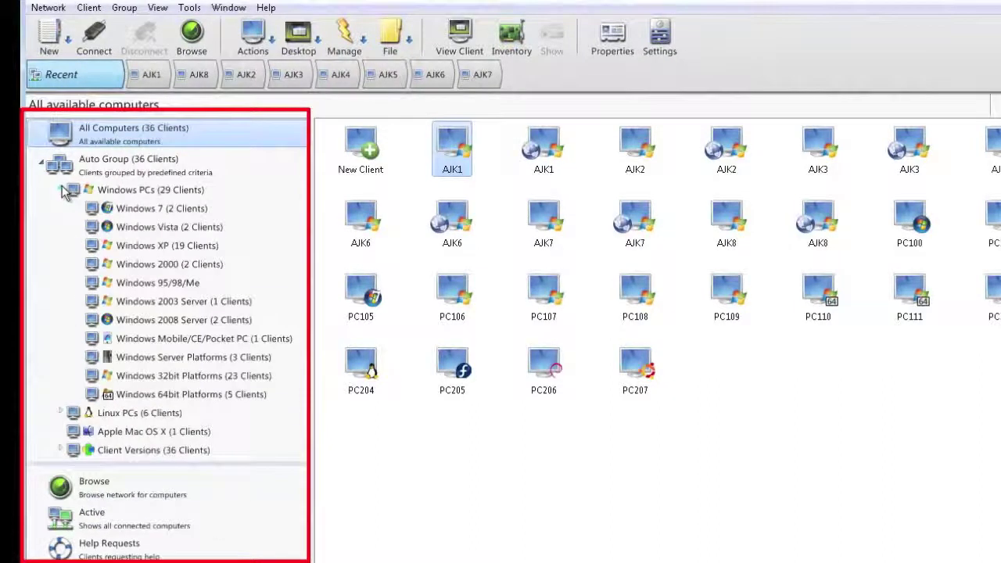
{"action": "left_click", "coordinate": [60, 412]}
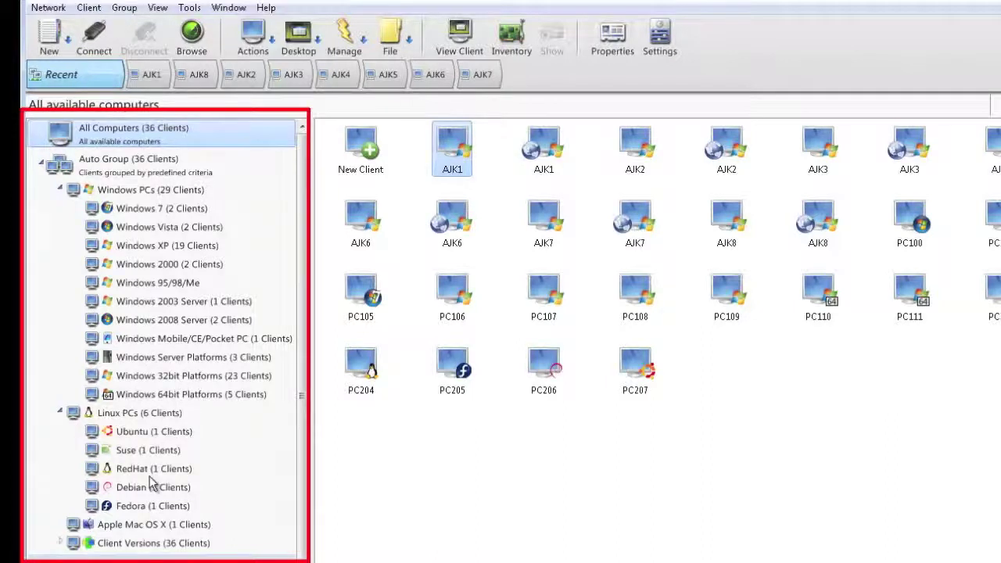
{"action": "left_click", "coordinate": [59, 190]}
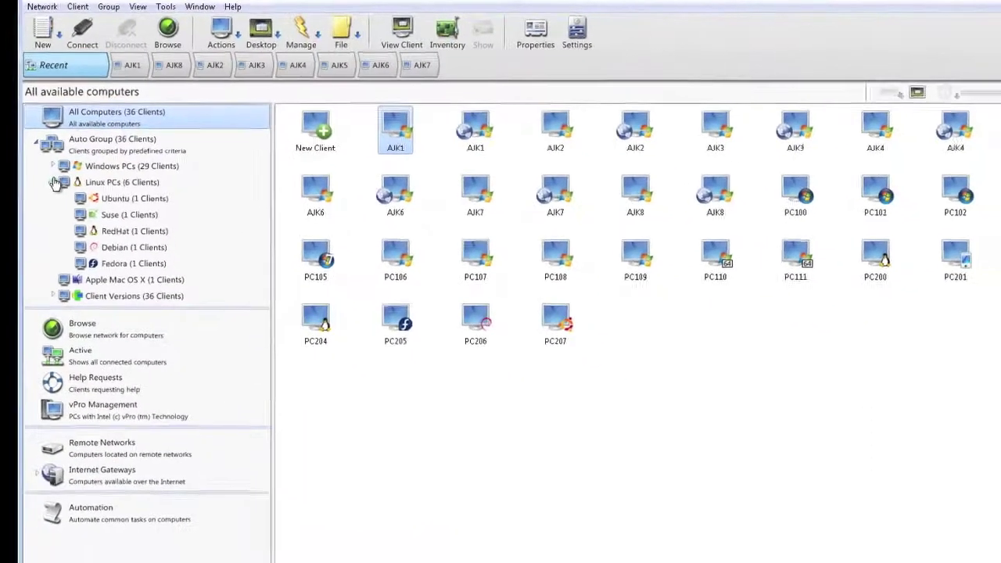
{"action": "left_click", "coordinate": [54, 182]}
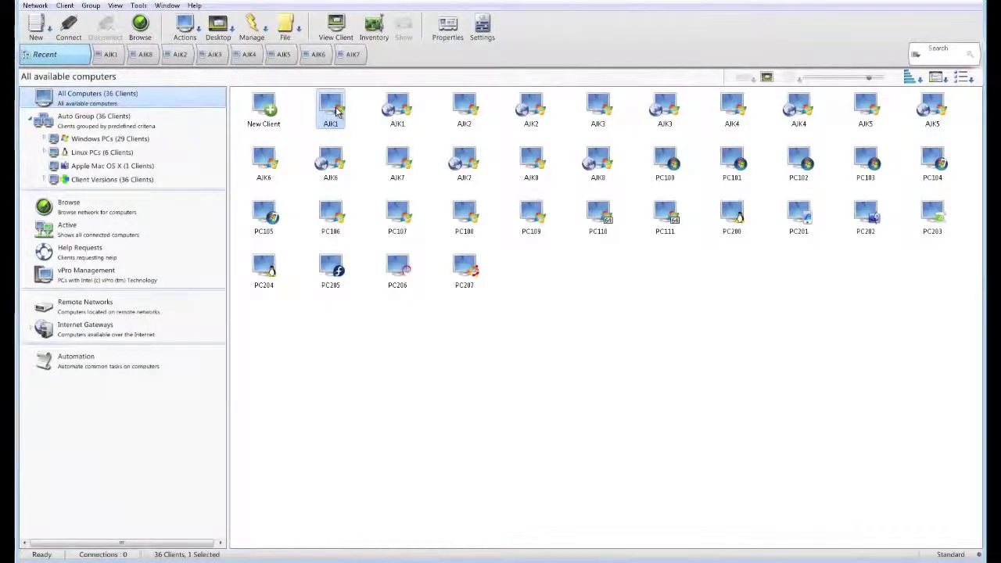
Step: Connect to the first AJK1 client and display the active connected computers
{"action": "right_click", "coordinate": [337, 112]}
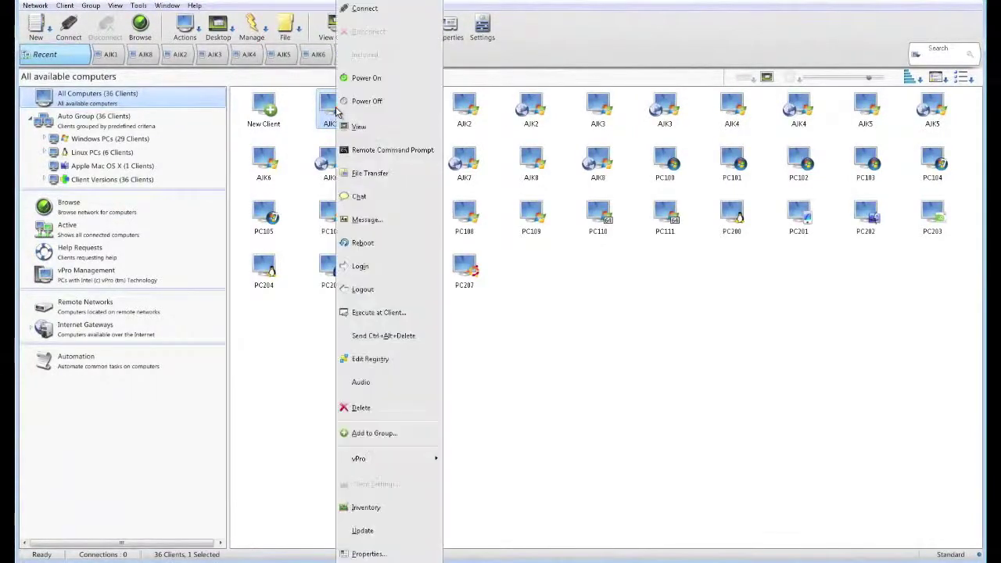
{"action": "left_click", "coordinate": [352, 7]}
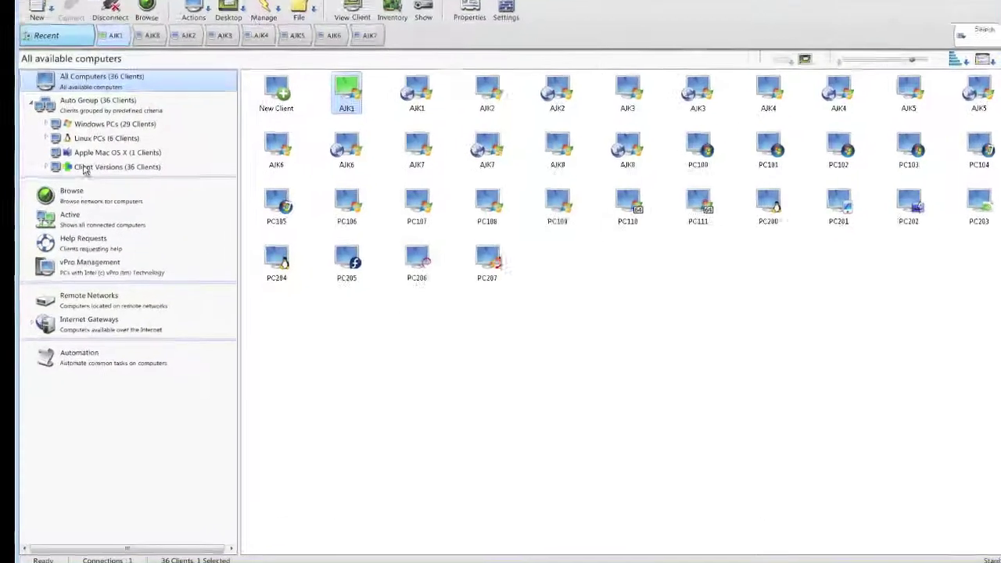
{"action": "left_click", "coordinate": [69, 221]}
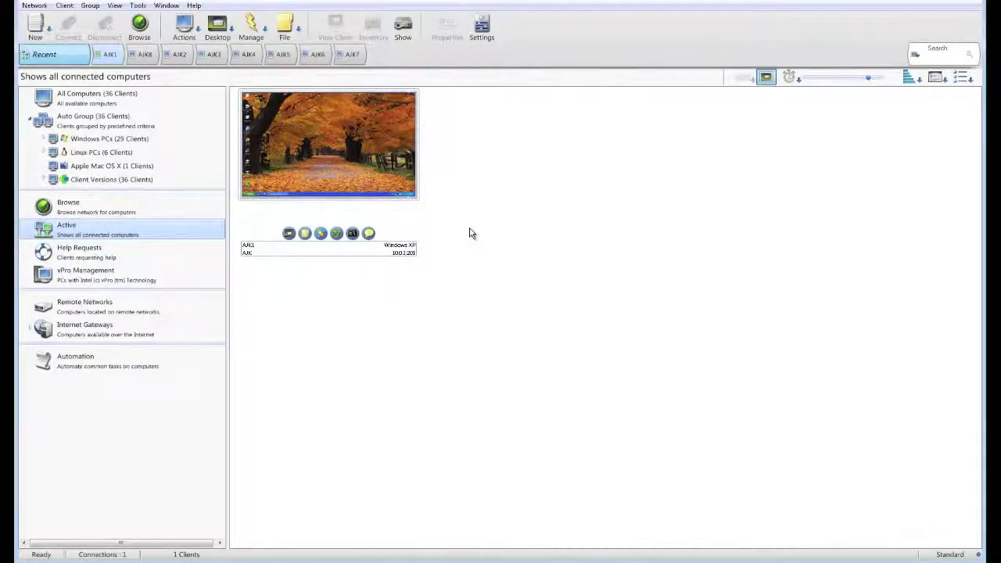
Step: Start a remote view of AJK1 from its thumbnail and move the viewing window higher up
{"action": "mouse_move", "coordinate": [362, 172]}
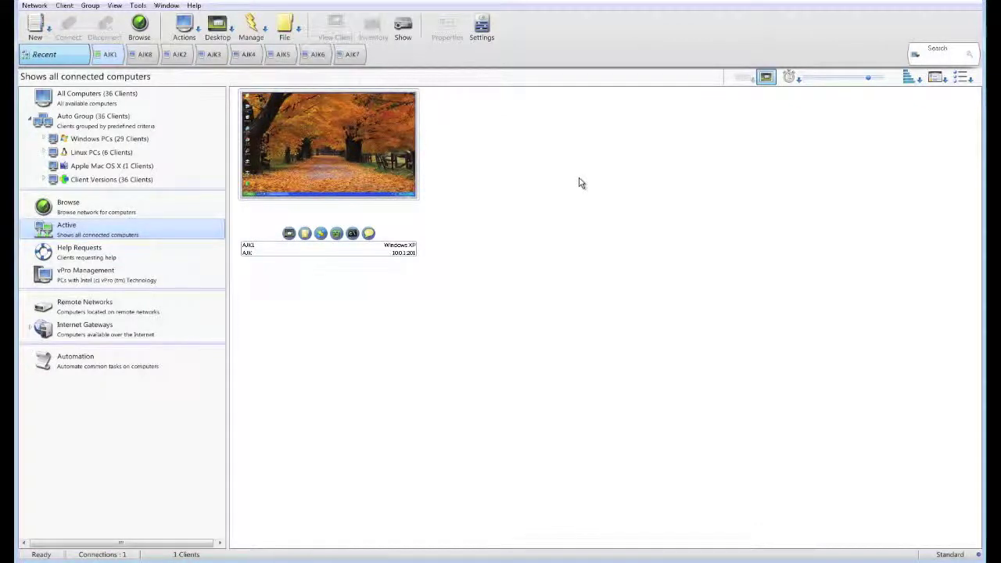
{"action": "right_click", "coordinate": [330, 153]}
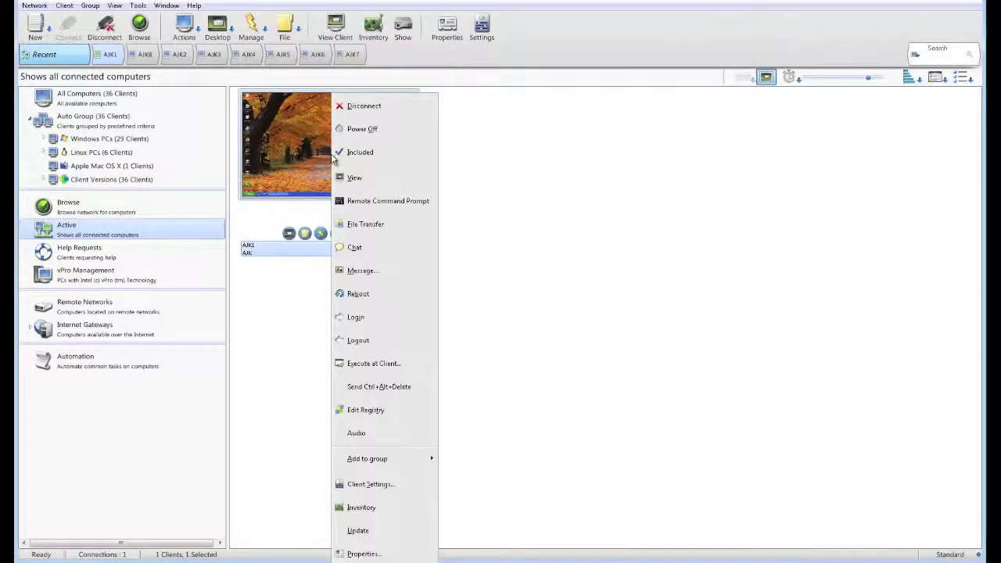
{"action": "left_click", "coordinate": [356, 179]}
{"action": "left_click_drag", "start_coordinate": [464, 100], "coordinate": [456, 4]}
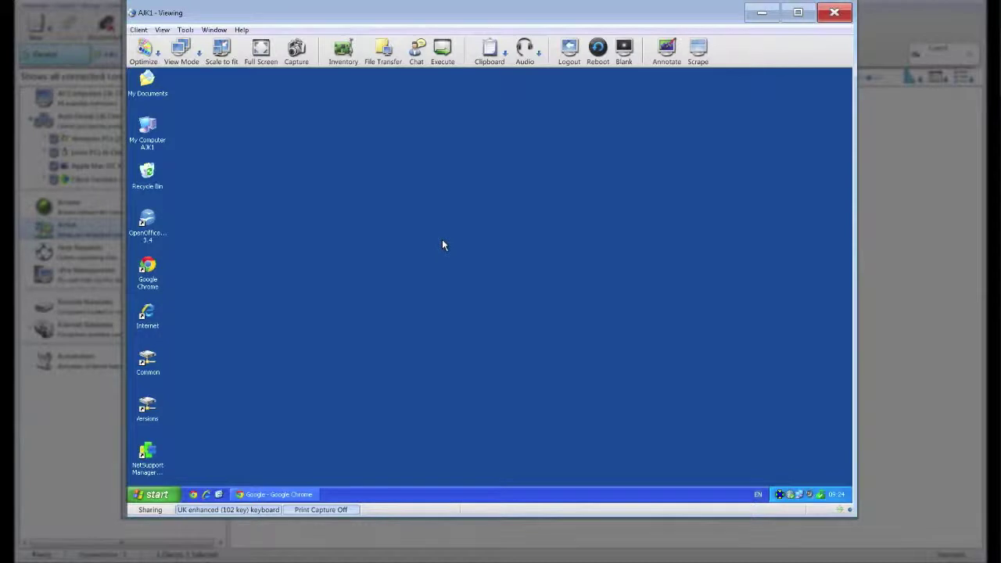
Step: Look through the All Programs list in AJK1's remote Start menu and close it
{"action": "left_click", "coordinate": [149, 494]}
{"action": "mouse_move", "coordinate": [180, 459]}
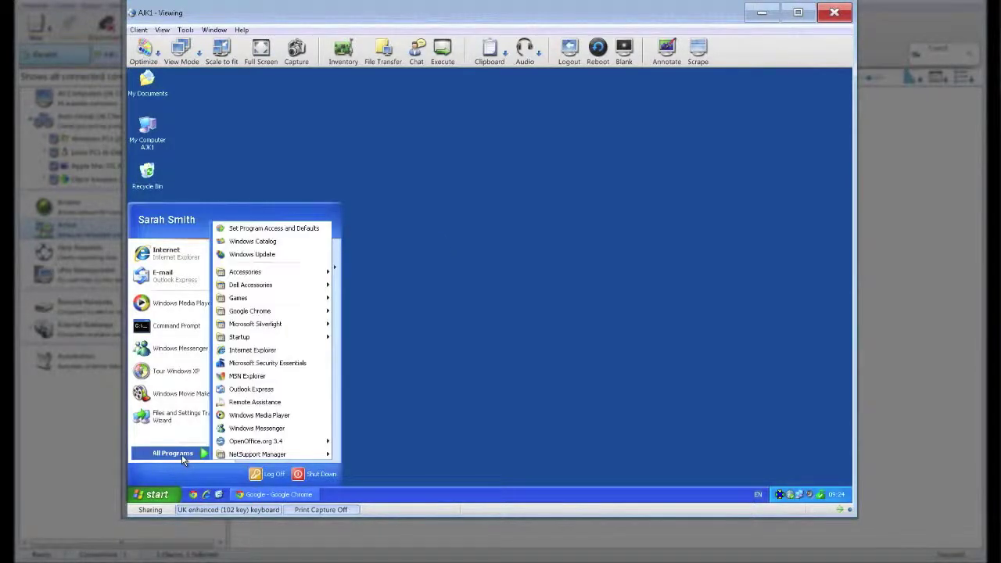
{"action": "mouse_move", "coordinate": [289, 325]}
{"action": "left_click", "coordinate": [450, 302]}
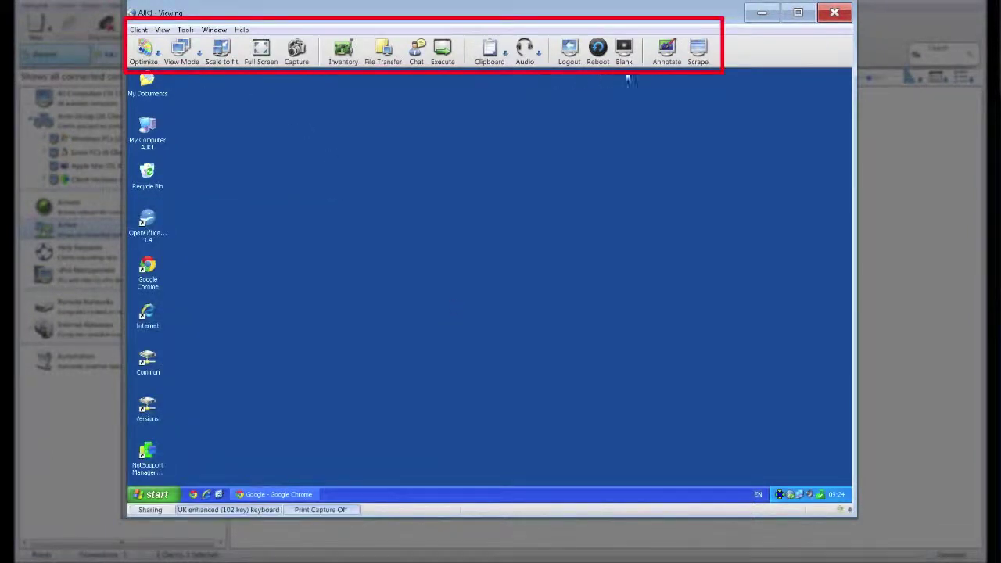
Step: Review the colour optimisation and view mode choices of the AJK1 session and close the viewing window
{"action": "left_click", "coordinate": [153, 54]}
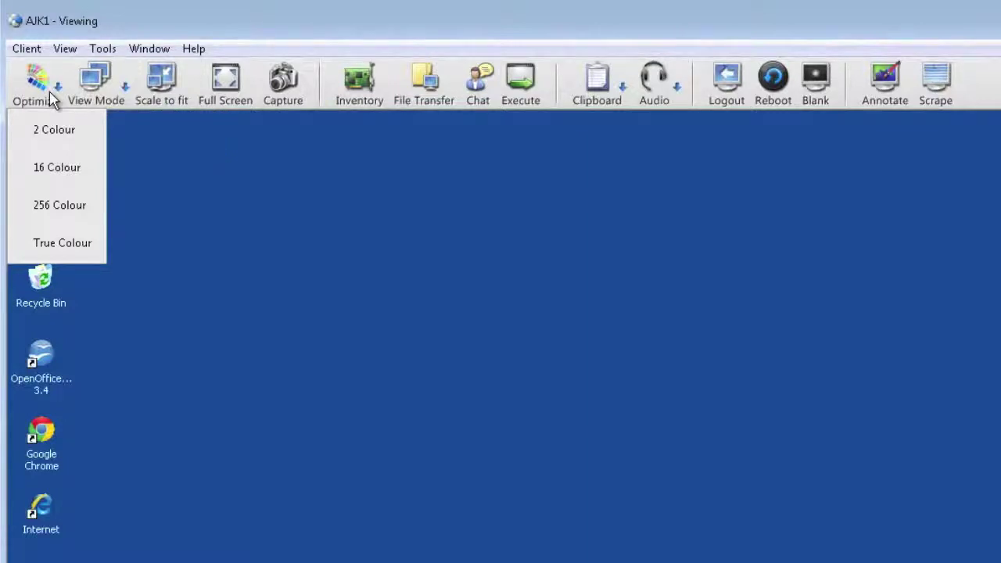
{"action": "left_click", "coordinate": [304, 254]}
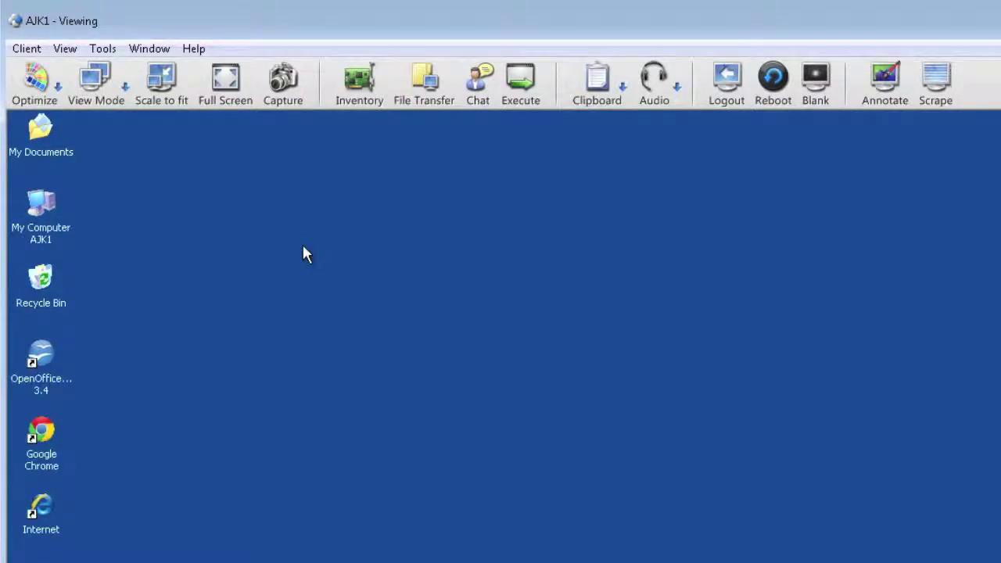
{"action": "left_click", "coordinate": [125, 100]}
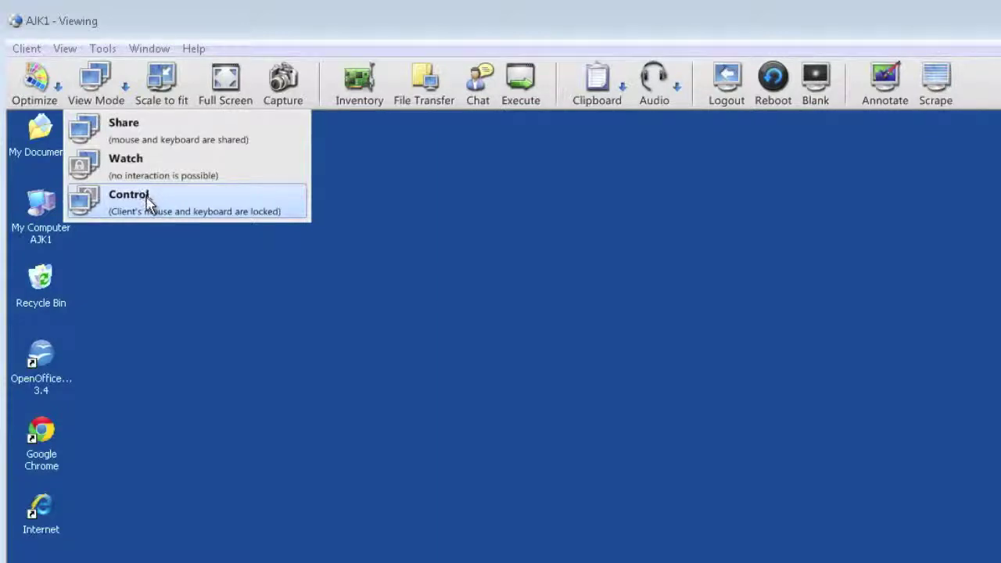
{"action": "left_click", "coordinate": [262, 276]}
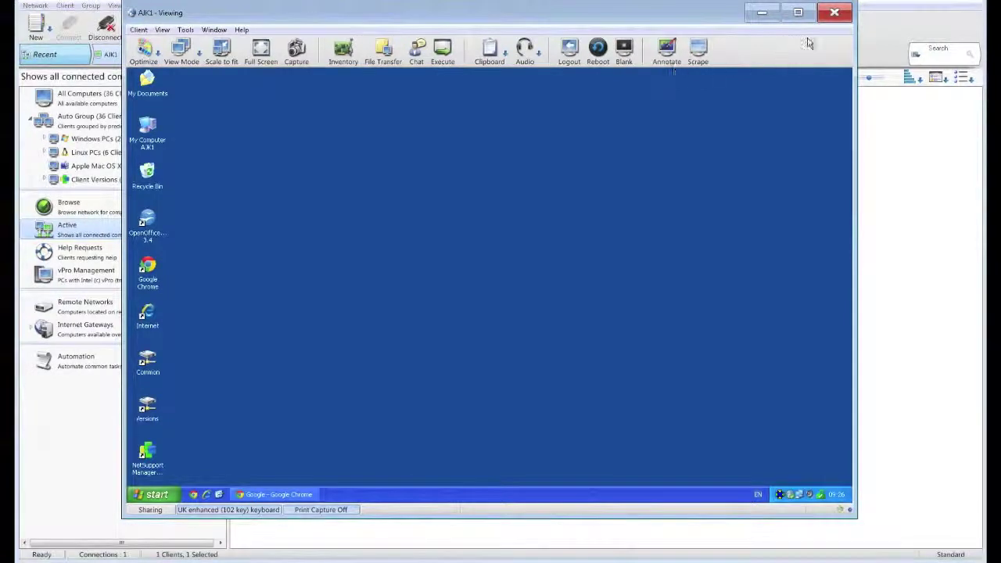
{"action": "left_click", "coordinate": [834, 13]}
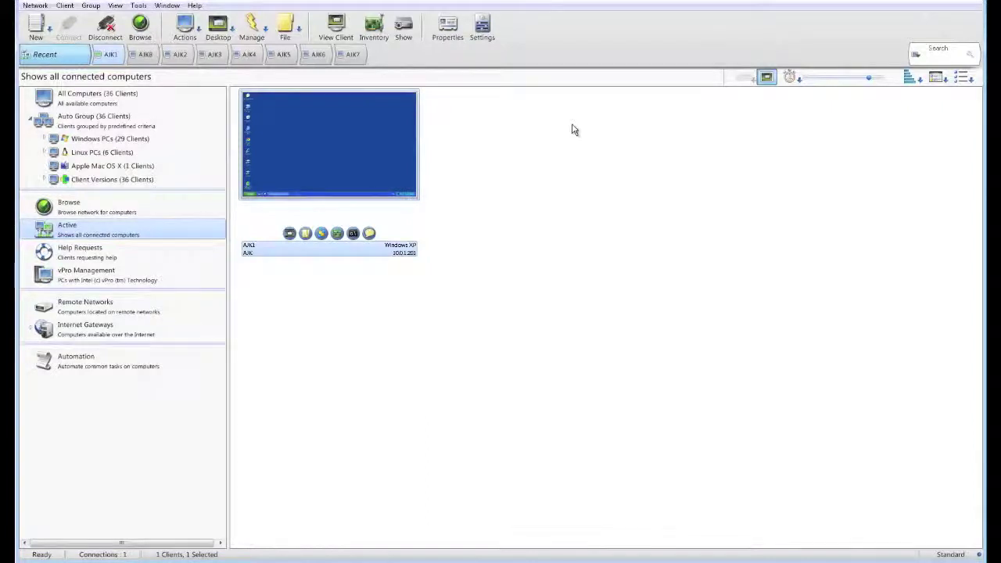
Step: Open AJK1's inventory and look through its hardware and software summaries
{"action": "left_click", "coordinate": [370, 30]}
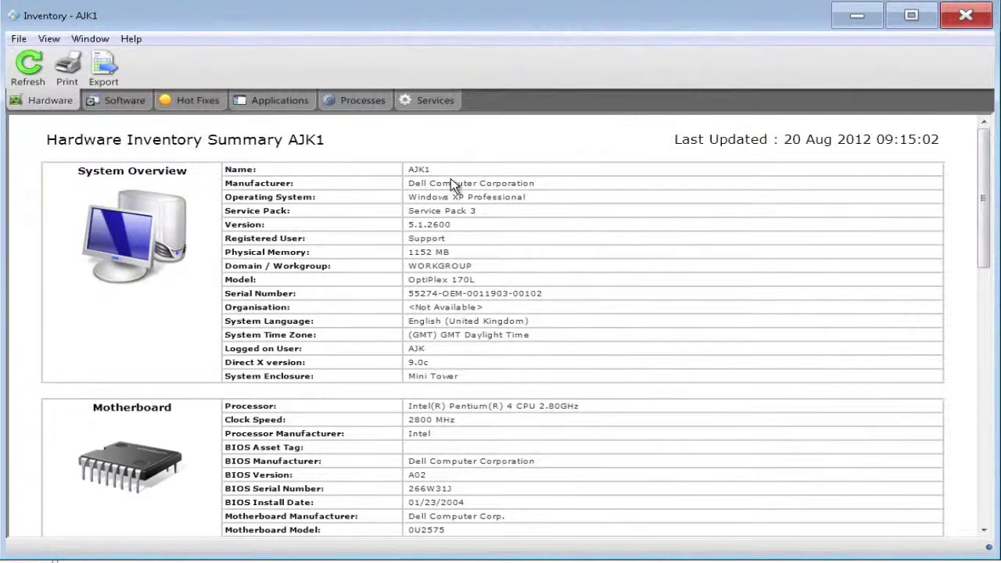
{"action": "mouse_move", "coordinate": [984, 249]}
{"action": "left_mouse_down"}
{"action": "mouse_move", "coordinate": [988, 480]}
{"action": "mouse_move", "coordinate": [985, 232]}
{"action": "left_mouse_up"}
{"action": "left_click", "coordinate": [129, 100]}
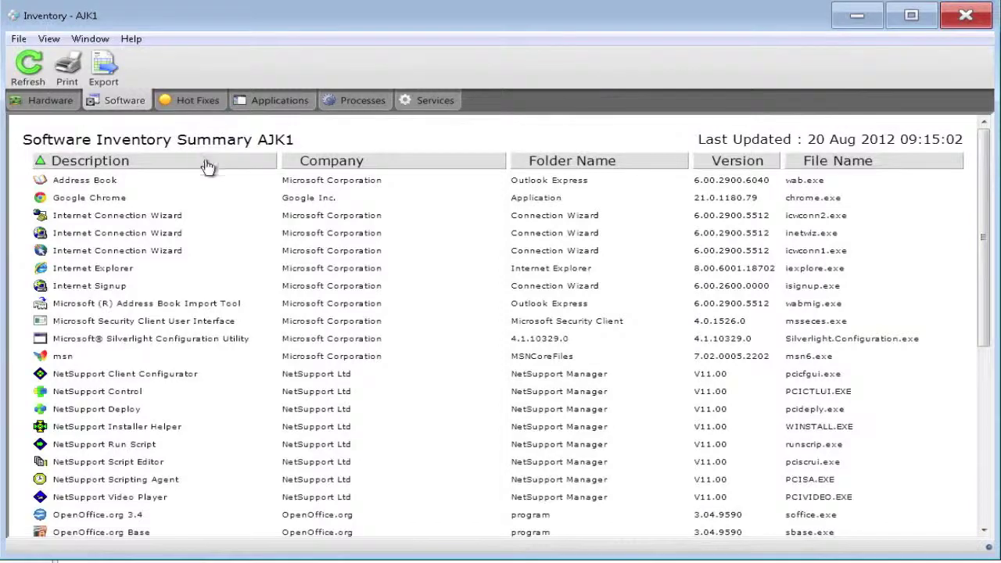
{"action": "mouse_move", "coordinate": [986, 234]}
{"action": "left_mouse_down"}
{"action": "mouse_move", "coordinate": [985, 404]}
{"action": "mouse_move", "coordinate": [985, 234]}
{"action": "left_mouse_up"}
Step: Review AJK1's hot fixes, running applications and processes in the inventory
{"action": "left_click", "coordinate": [195, 106]}
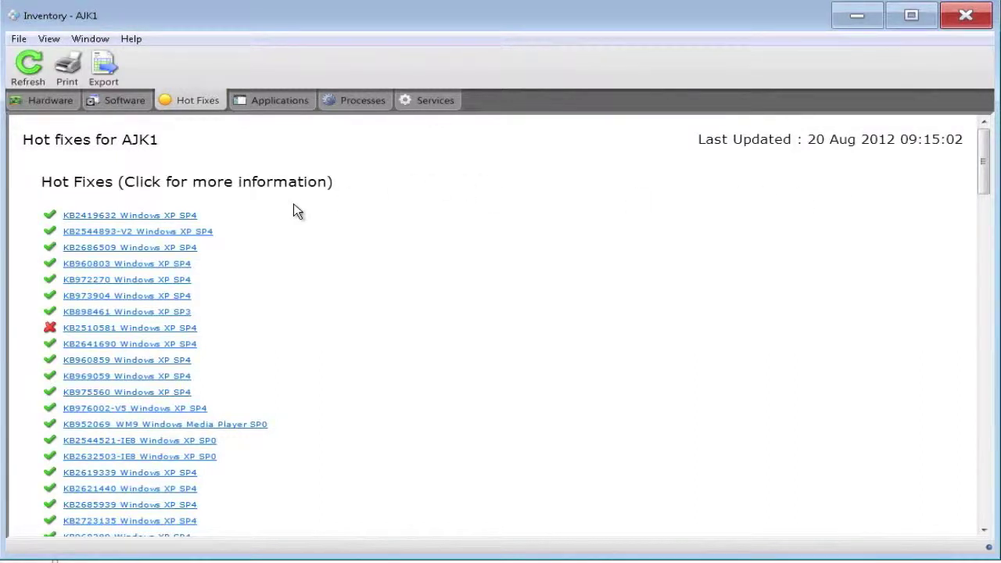
{"action": "left_click", "coordinate": [277, 106]}
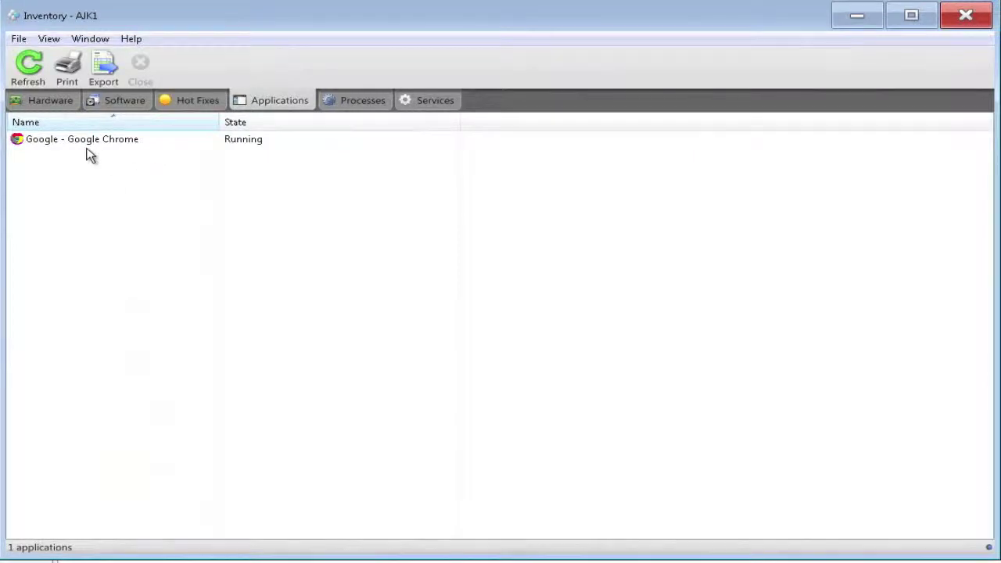
{"action": "left_click", "coordinate": [353, 105]}
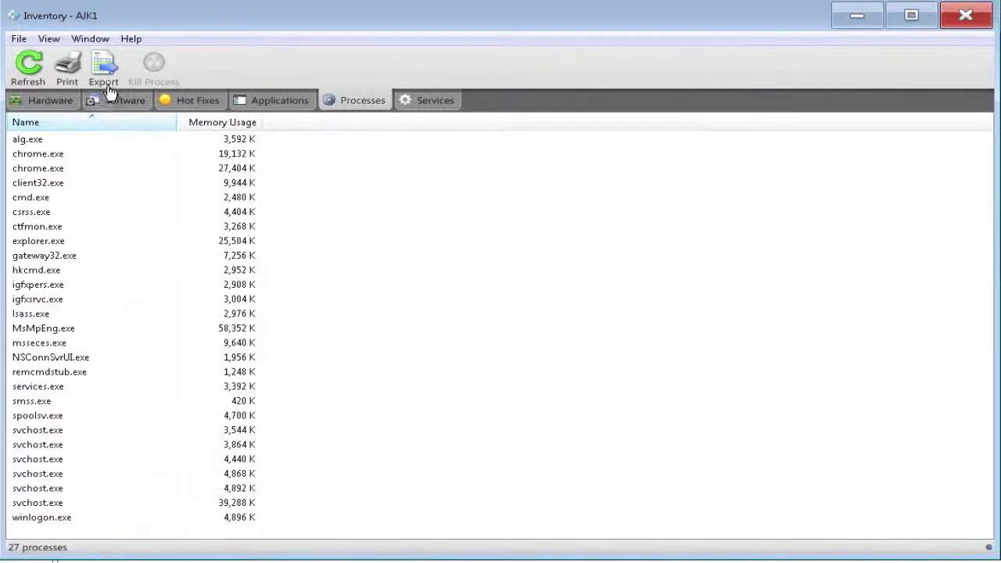
Step: In AJK1's services list, widen the Description column and select the Application Layer Gateway service, leaving the inventory minimised
{"action": "left_click", "coordinate": [426, 103]}
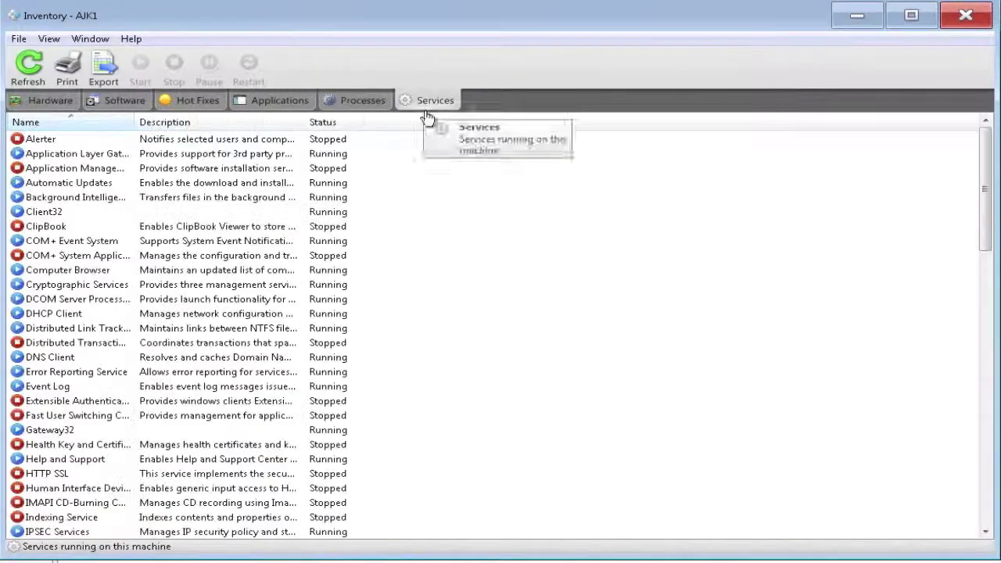
{"action": "left_click_drag", "start_coordinate": [305, 122], "coordinate": [646, 143]}
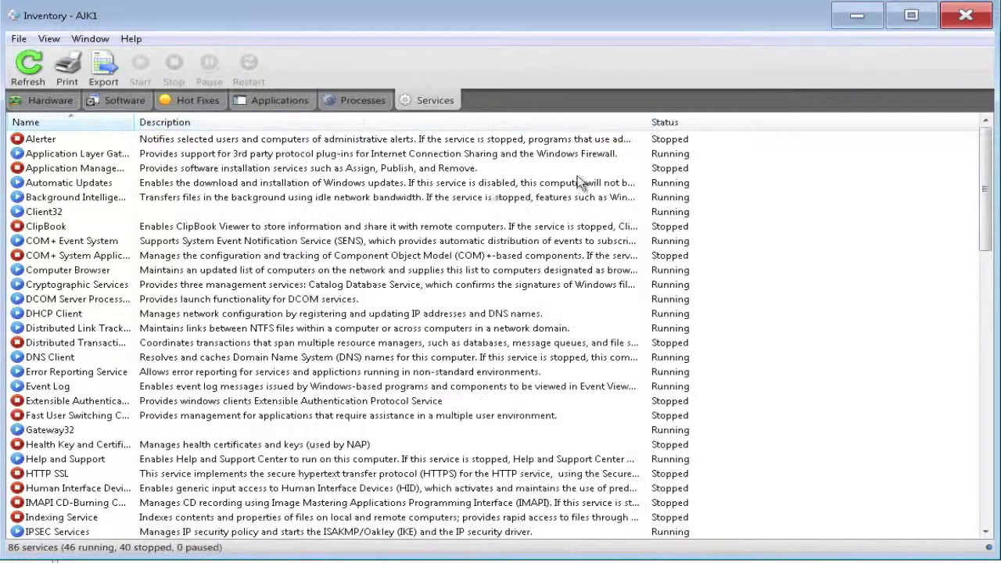
{"action": "left_click", "coordinate": [91, 159]}
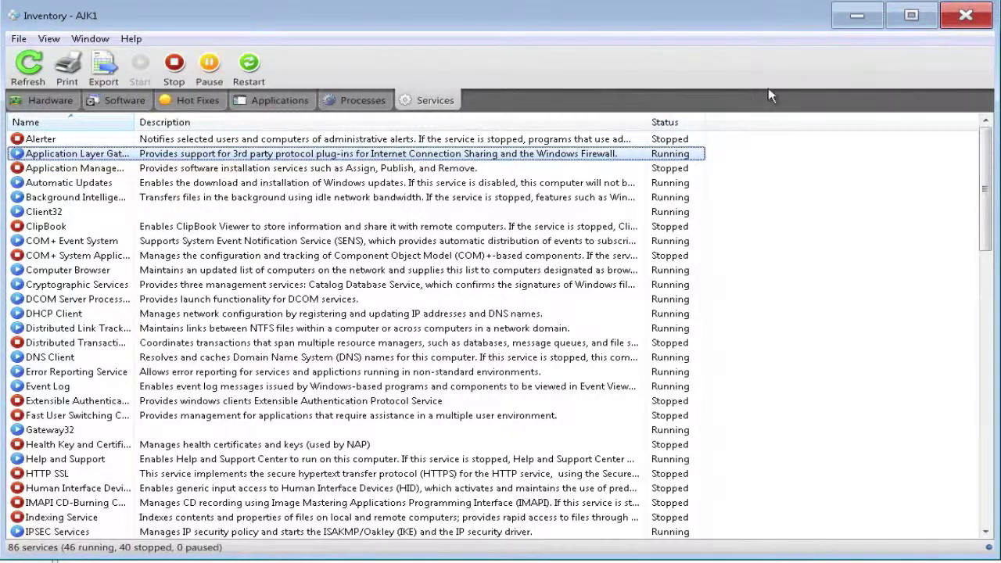
{"action": "left_click", "coordinate": [857, 16]}
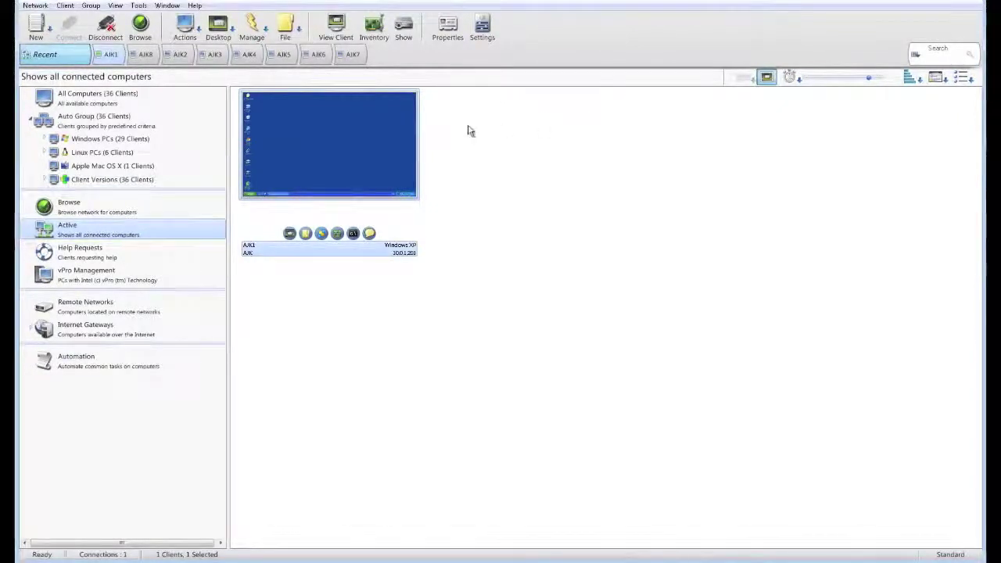
Step: Run ipconfig in a remote command prompt on AJK1 and close the prompt window
{"action": "right_click", "coordinate": [396, 127]}
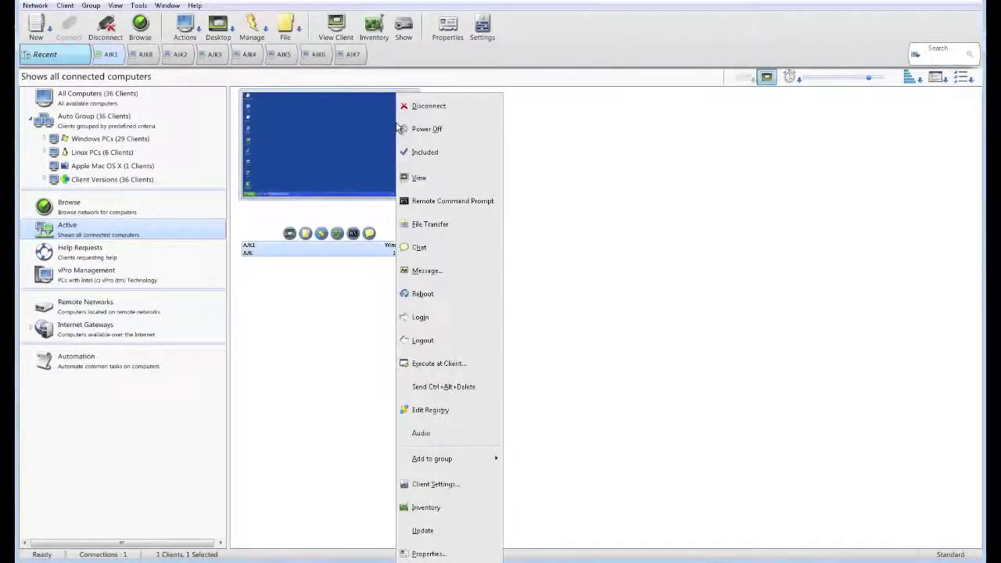
{"action": "left_click", "coordinate": [454, 201]}
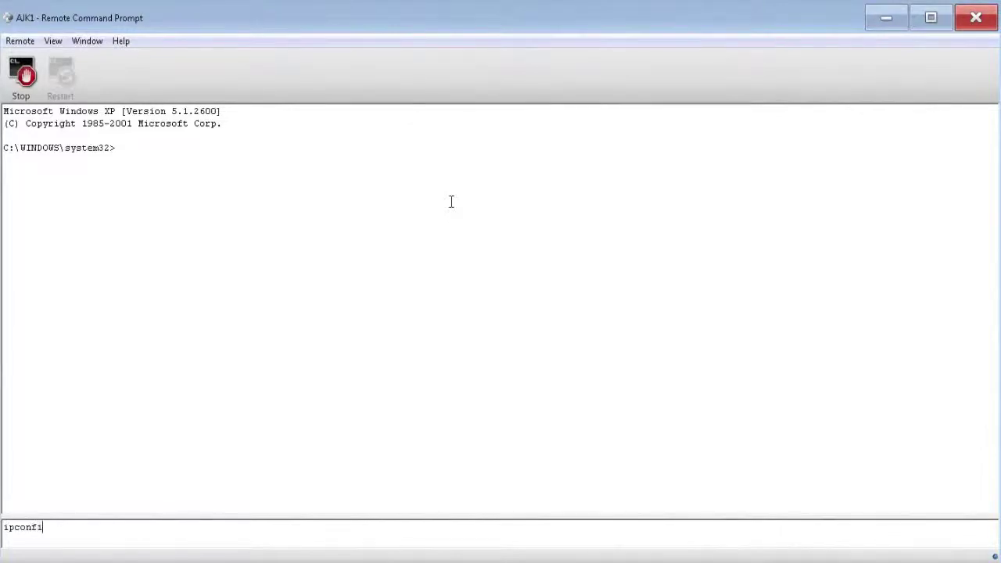
{"action": "type", "text": "ipconfig"}
{"action": "key", "text": "Return"}
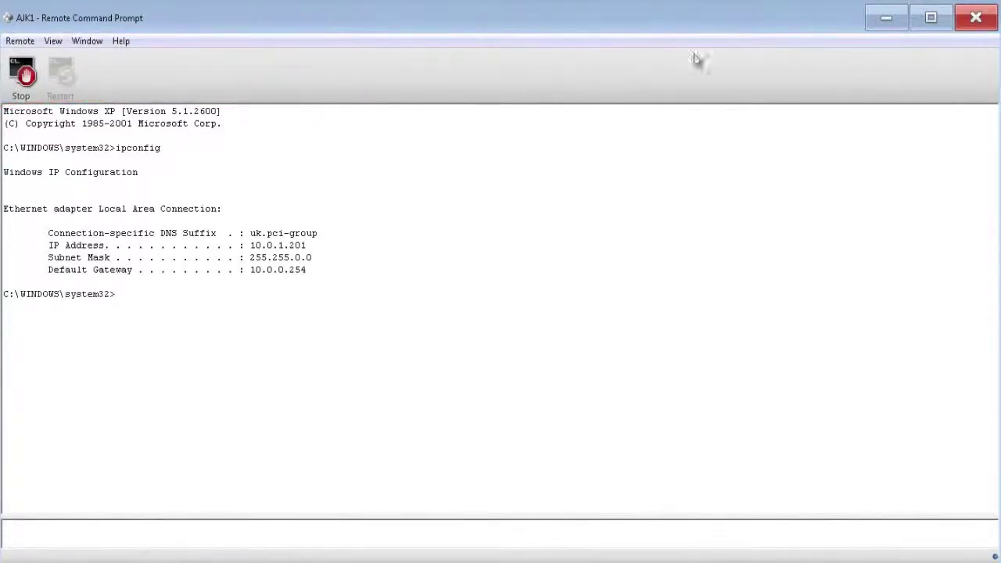
{"action": "left_click", "coordinate": [974, 22]}
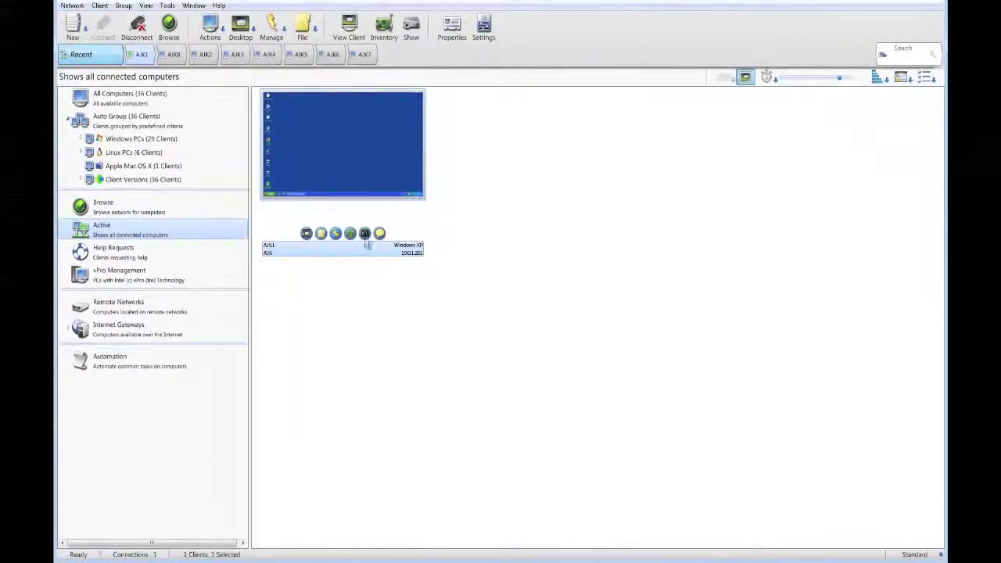
Step: Open AJK1's registry, view the values under HKEY_LOCAL_MACHINE\SOFTWARE\NetSupport Manager\InstalledFeatures, and close the registry editor
{"action": "left_click", "coordinate": [334, 234]}
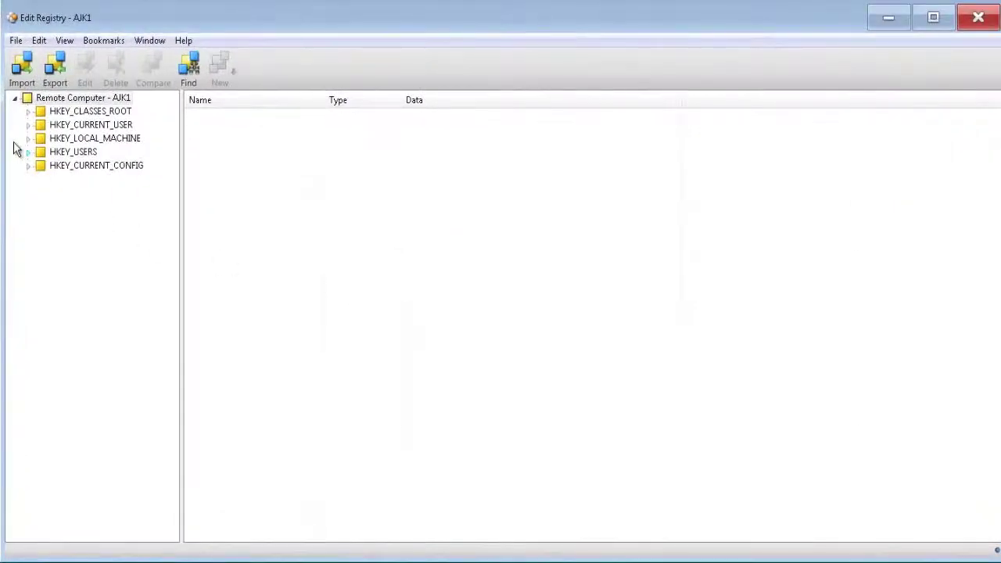
{"action": "left_click", "coordinate": [28, 138]}
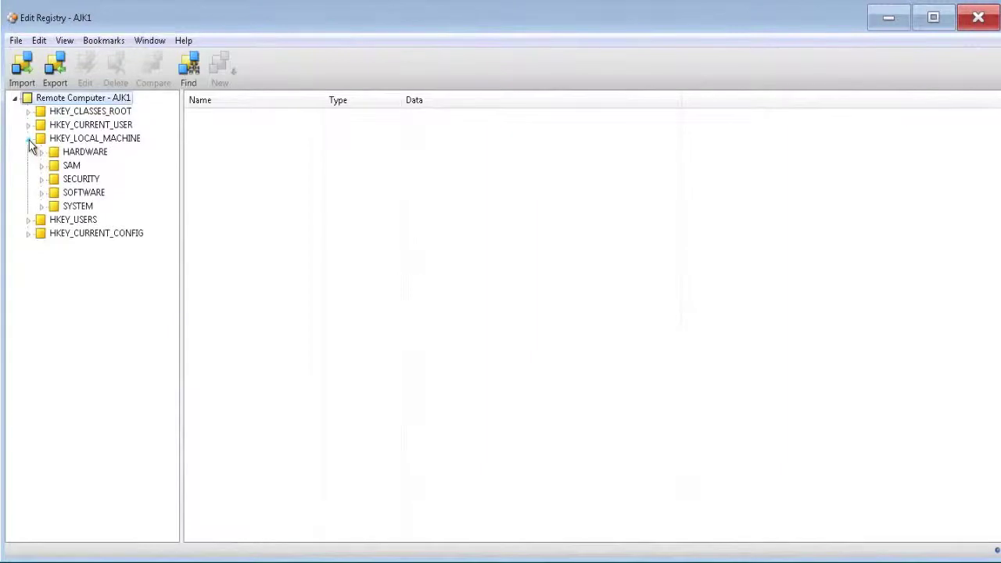
{"action": "left_click", "coordinate": [41, 192]}
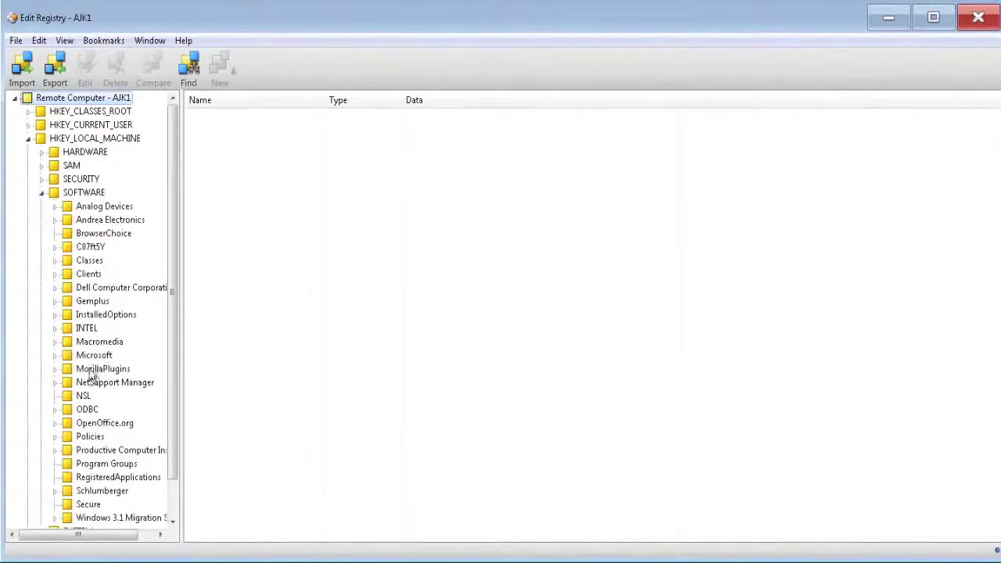
{"action": "left_click", "coordinate": [55, 382]}
{"action": "left_click", "coordinate": [113, 397]}
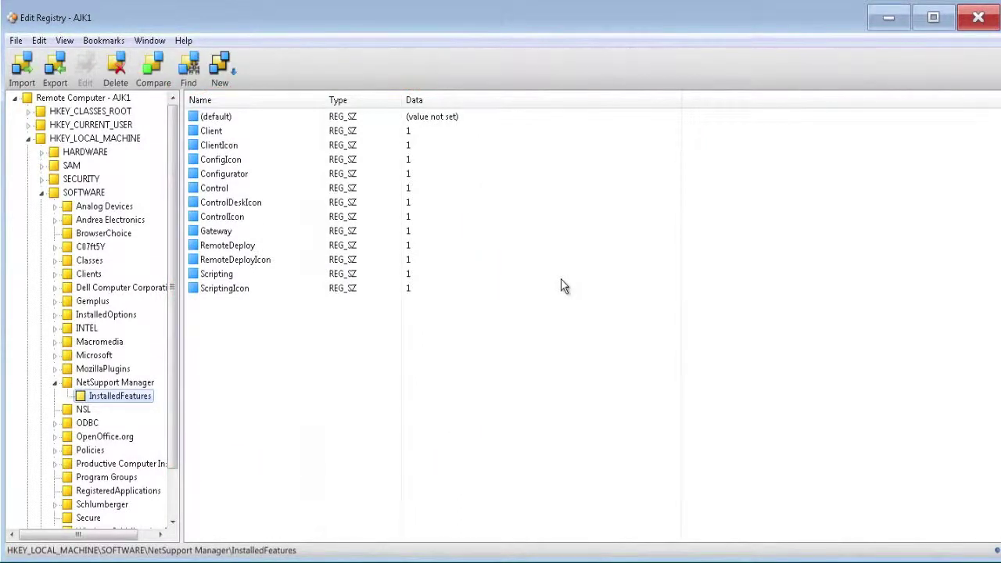
{"action": "left_click", "coordinate": [977, 17]}
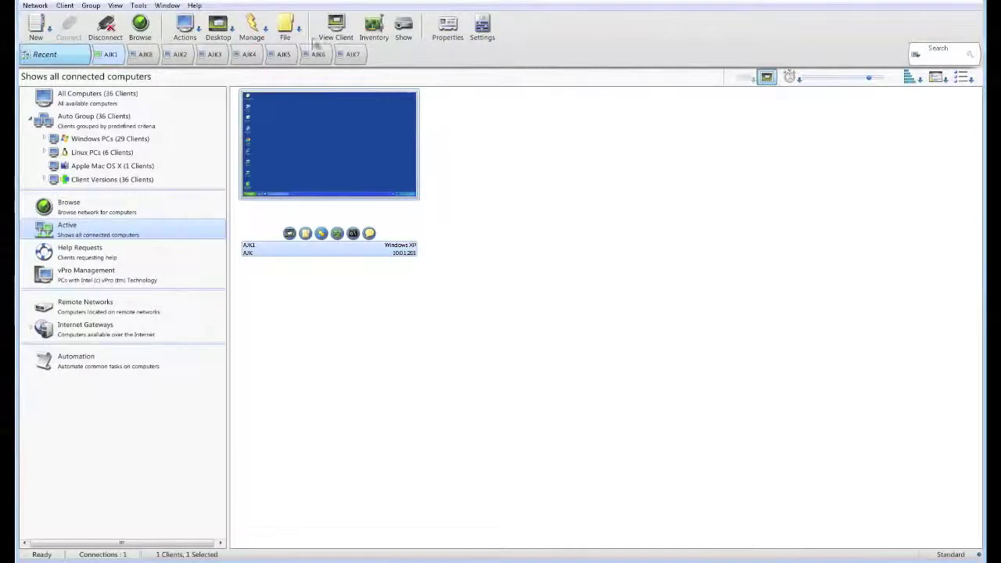
Step: Start a file transfer session with AJK1 and browse the user folders under Documents and Settings on its C: drive
{"action": "left_click", "coordinate": [289, 29]}
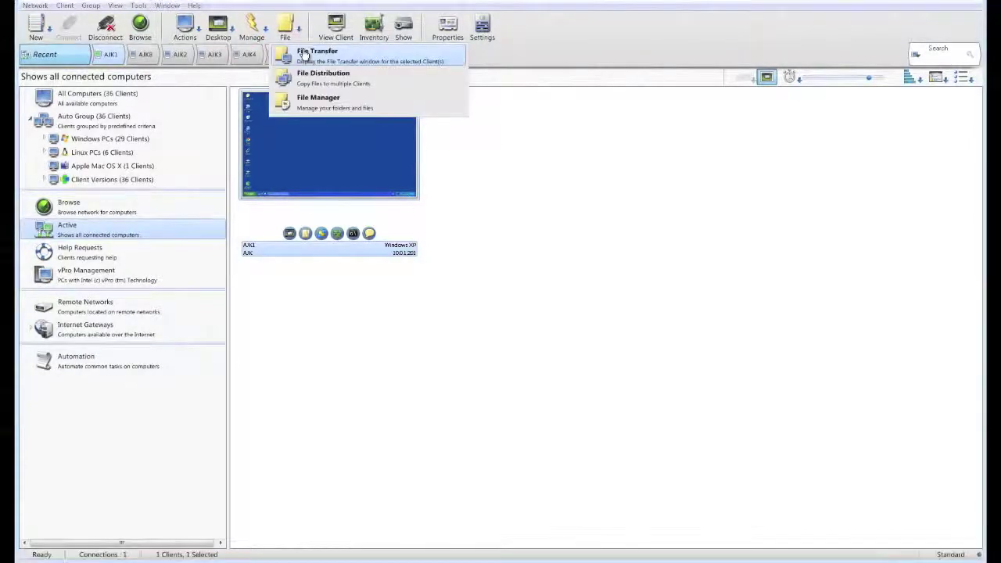
{"action": "left_click", "coordinate": [305, 55]}
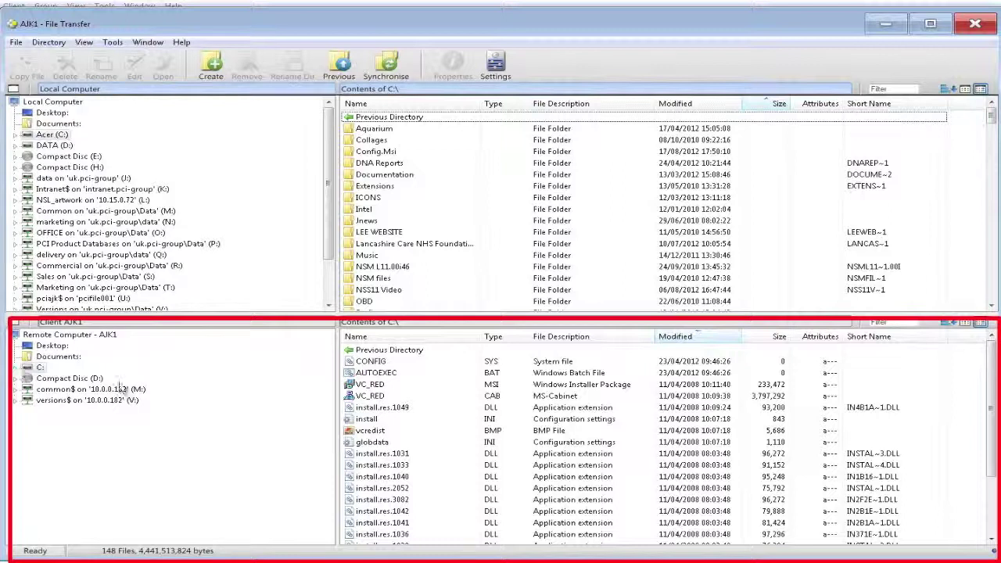
{"action": "left_click", "coordinate": [15, 367]}
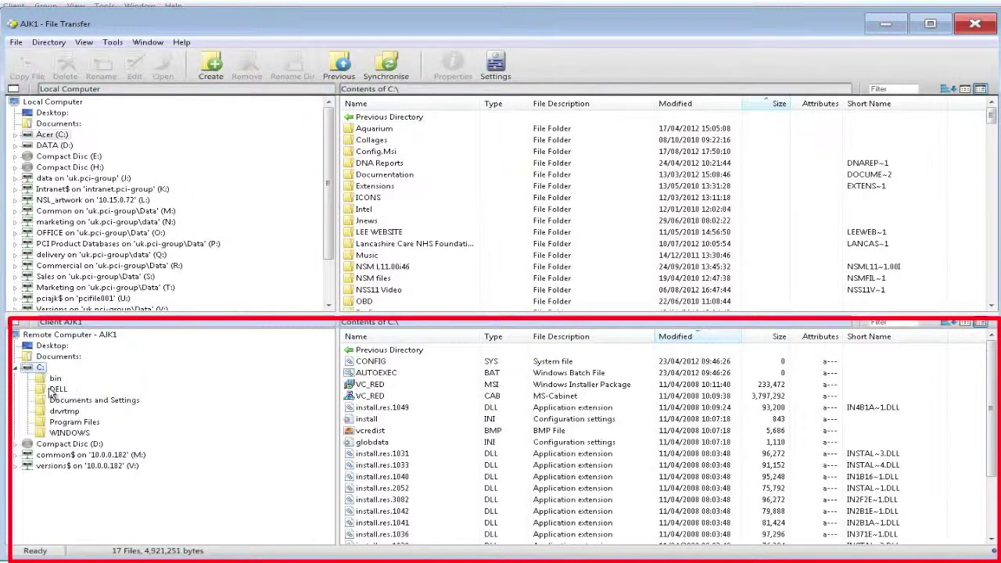
{"action": "left_click", "coordinate": [55, 401]}
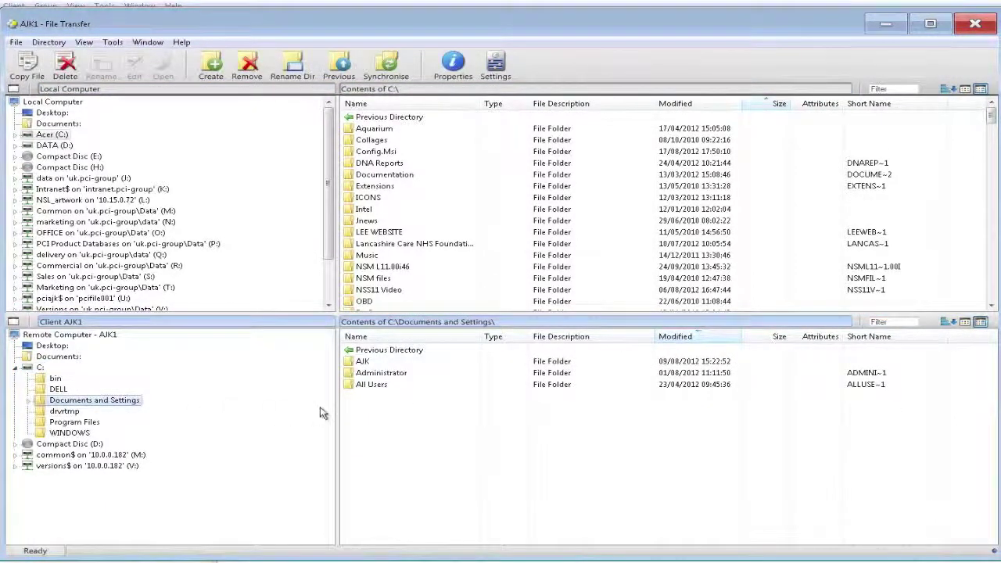
{"action": "left_click", "coordinate": [29, 400]}
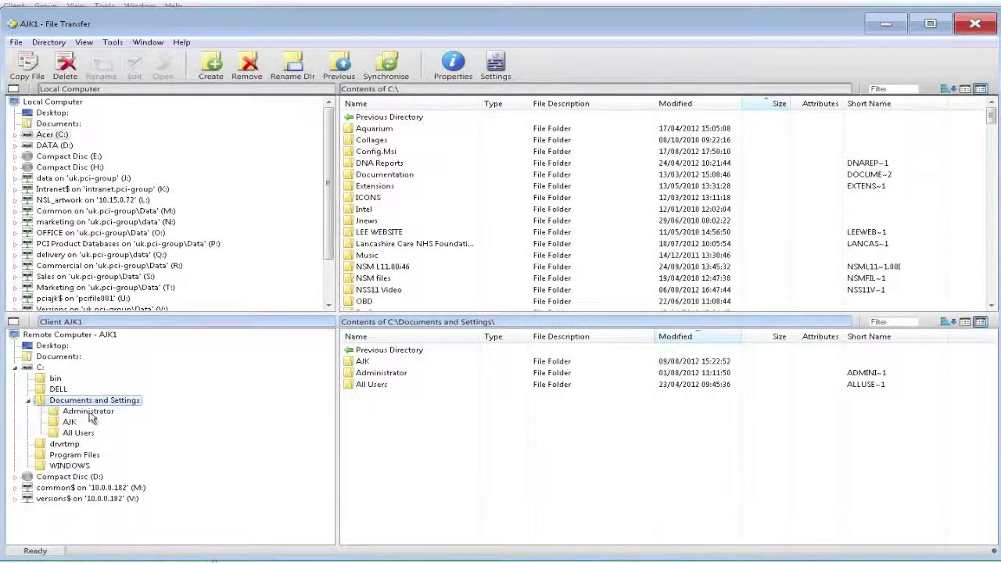
{"action": "left_click", "coordinate": [78, 413]}
{"action": "left_click", "coordinate": [72, 422]}
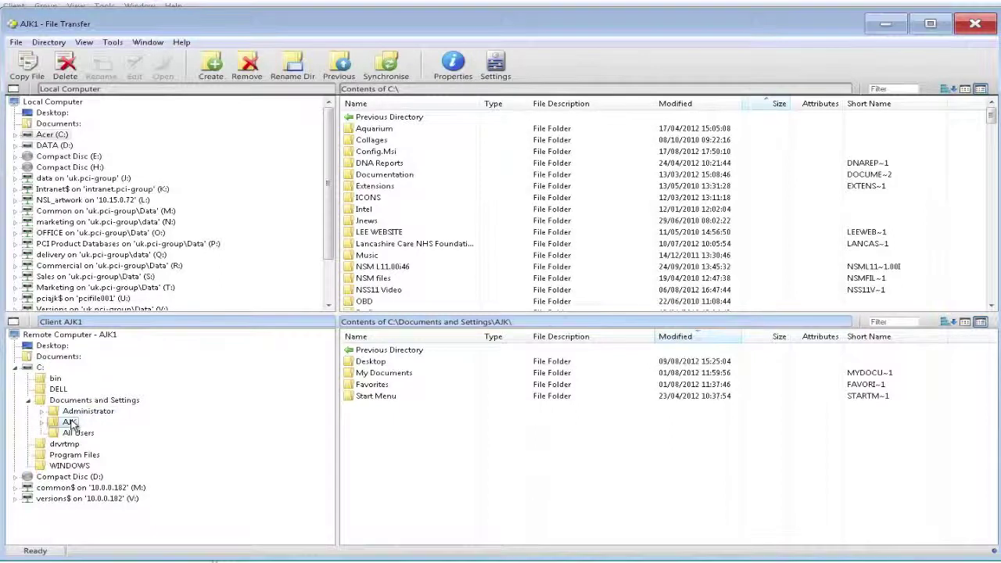
{"action": "left_click", "coordinate": [78, 434]}
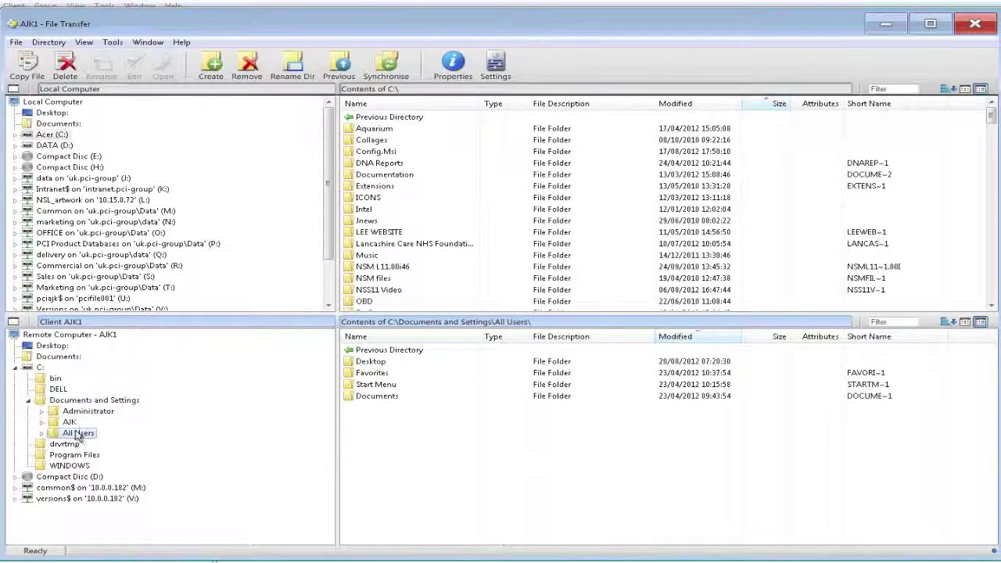
Step: Copy the imsins log file from AJK1's C:\WINDOWS folder to the local computer's C: drive
{"action": "left_click", "coordinate": [70, 467]}
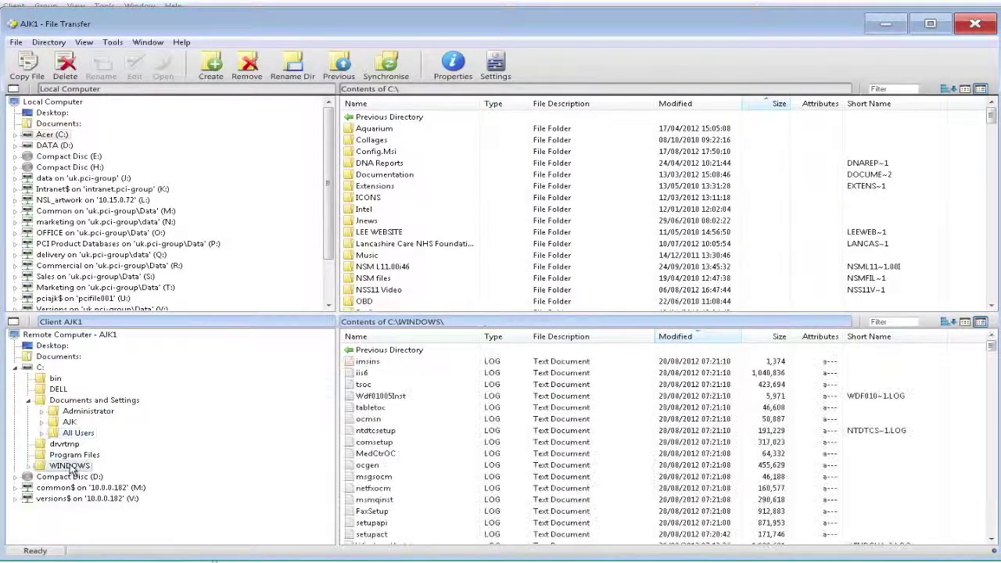
{"action": "left_click", "coordinate": [366, 363]}
{"action": "mouse_move", "coordinate": [366, 365]}
{"action": "left_mouse_down"}
{"action": "mouse_move", "coordinate": [389, 369]}
{"action": "mouse_move", "coordinate": [403, 279]}
{"action": "left_mouse_up"}
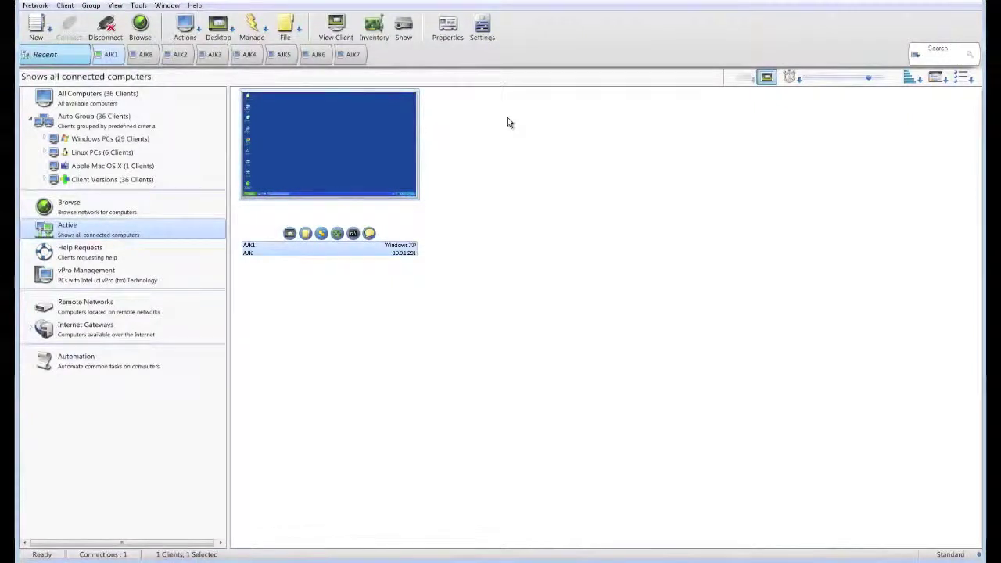
Step: Add the AJK1 to AJK8 clients without a globe icon to a new group named netsupport and open that group
{"action": "left_click", "coordinate": [118, 95]}
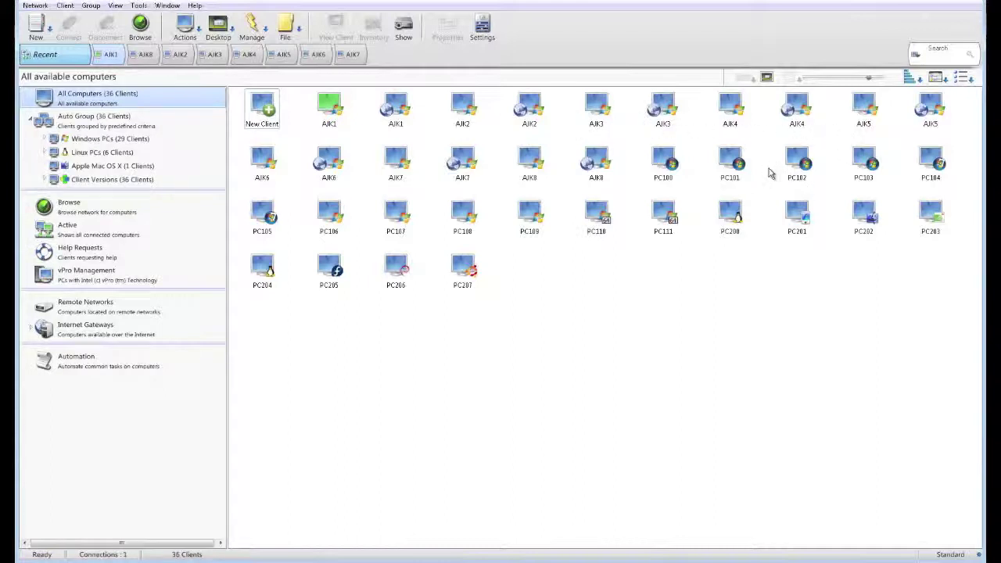
{"action": "left_click", "coordinate": [460, 109]}
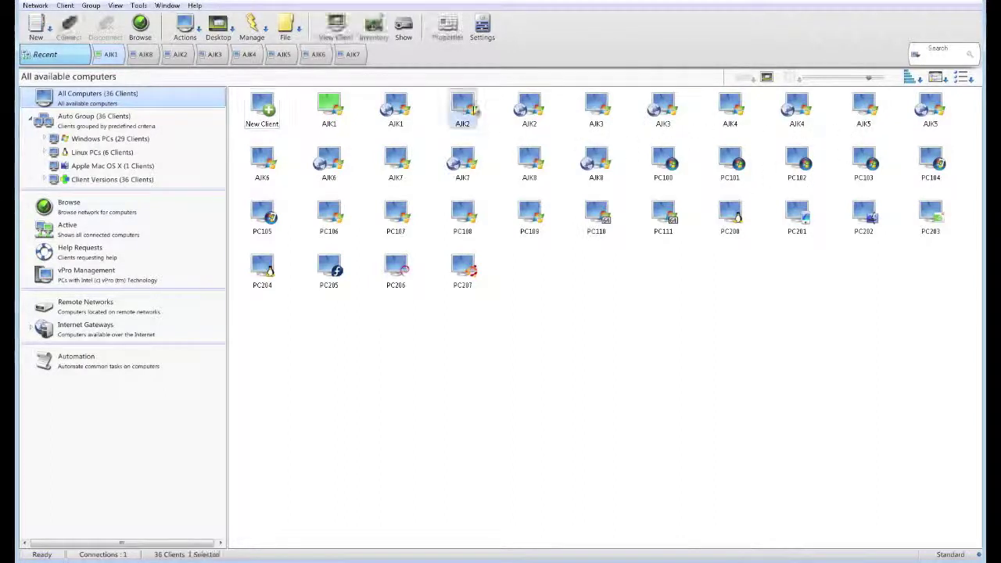
{"action": "left_click", "coordinate": [595, 109], "text": "ctrl"}
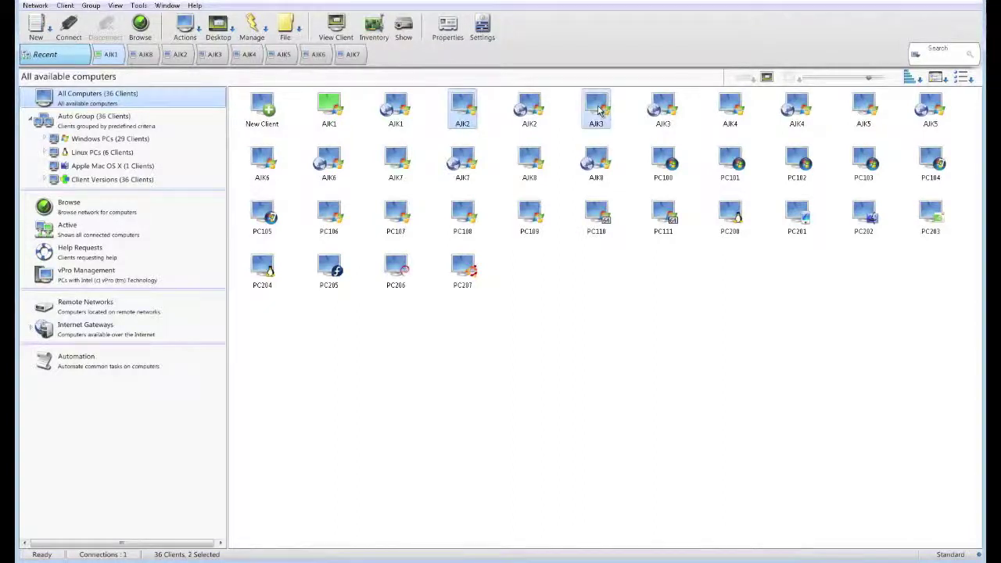
{"action": "left_click", "coordinate": [727, 110], "text": "ctrl"}
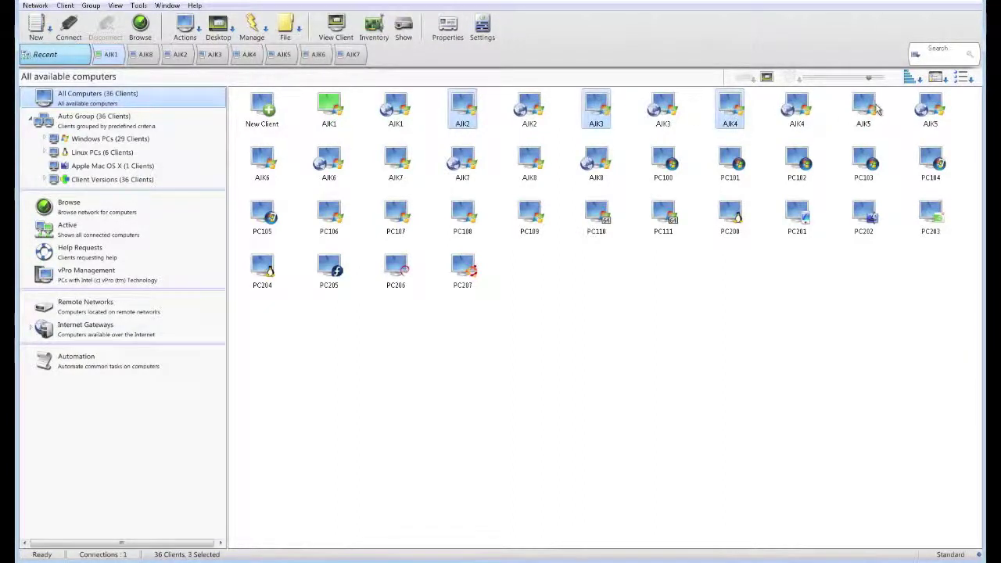
{"action": "left_click", "coordinate": [872, 110], "text": "ctrl"}
{"action": "left_click", "coordinate": [271, 163], "text": "ctrl"}
{"action": "left_click", "coordinate": [396, 163], "text": "ctrl"}
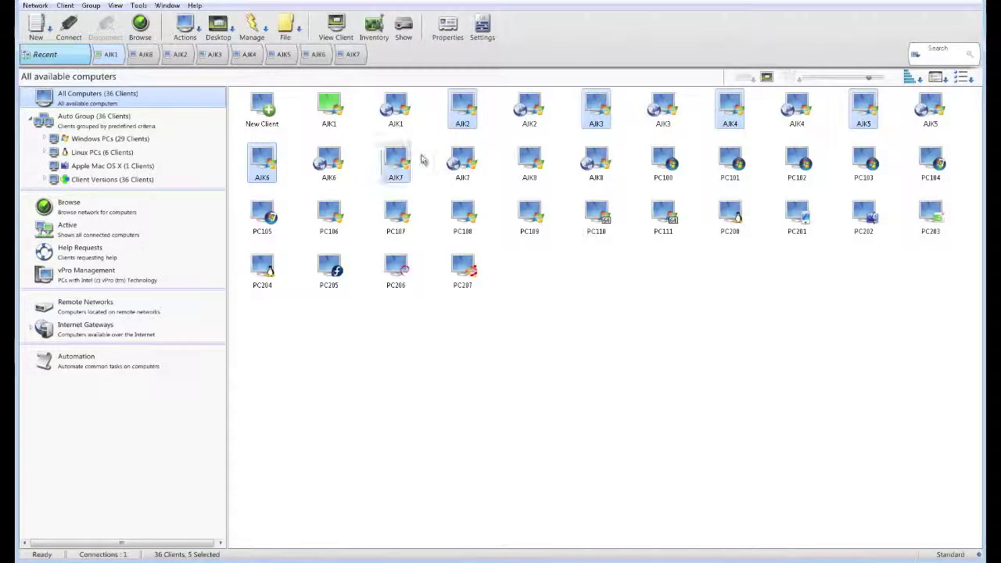
{"action": "left_click", "coordinate": [524, 164], "text": "ctrl"}
{"action": "left_click", "coordinate": [332, 116], "text": "ctrl"}
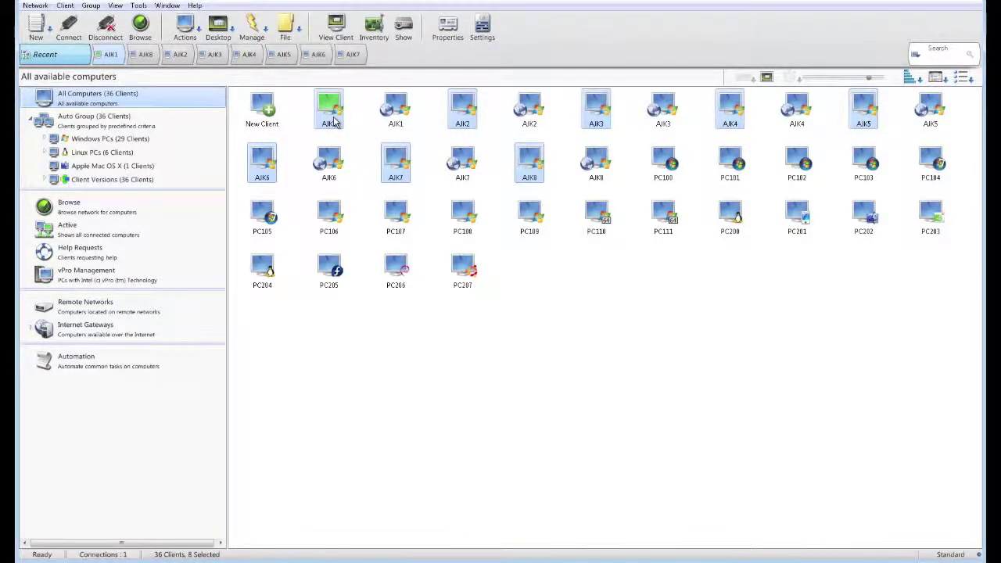
{"action": "right_click", "coordinate": [333, 121]}
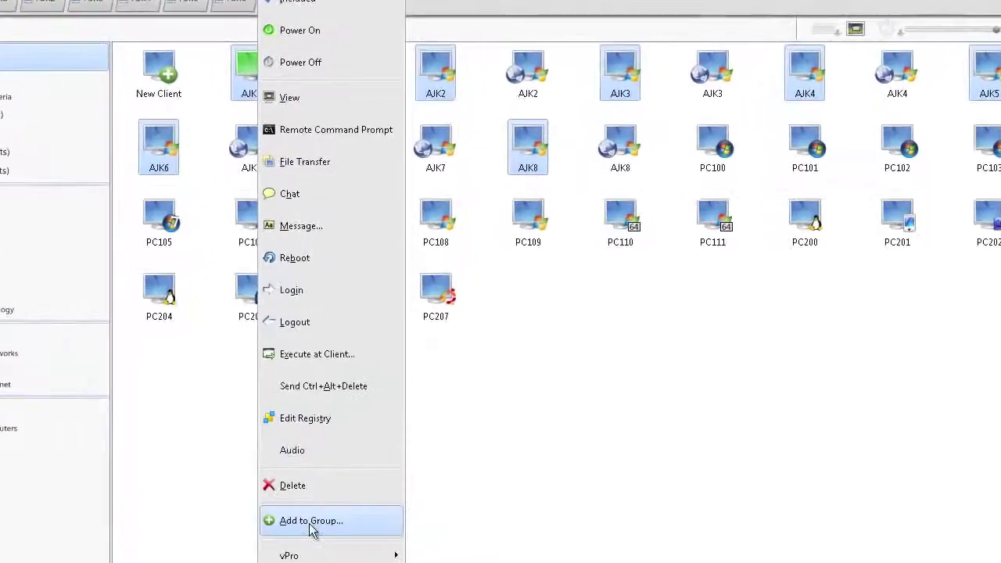
{"action": "left_click", "coordinate": [311, 522]}
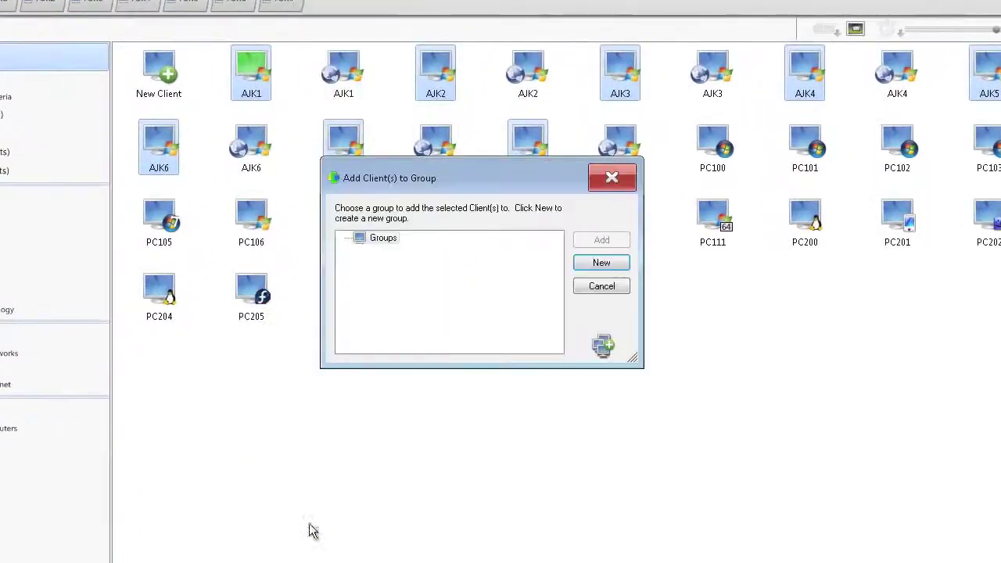
{"action": "left_click", "coordinate": [599, 262]}
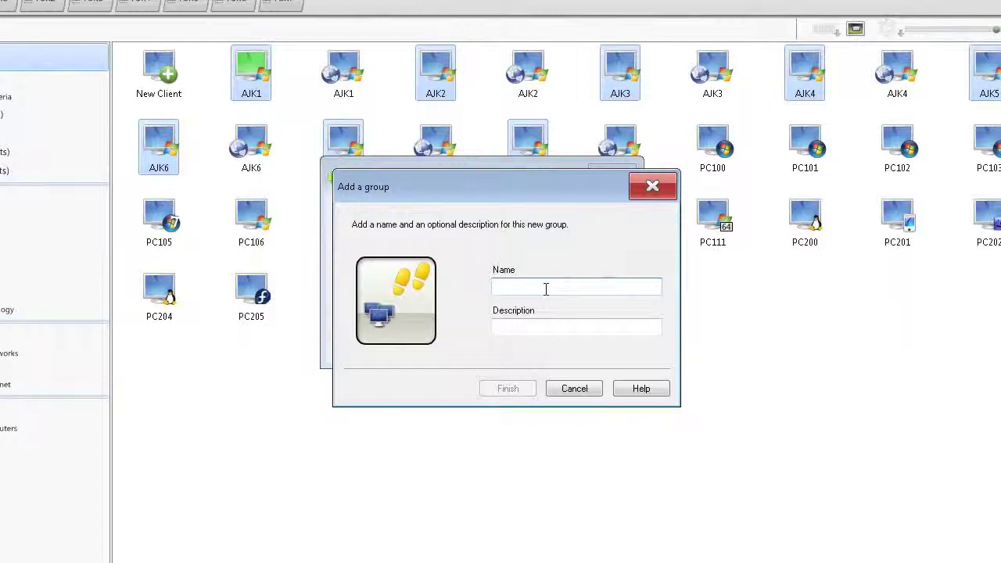
{"action": "type", "text": "netsupport"}
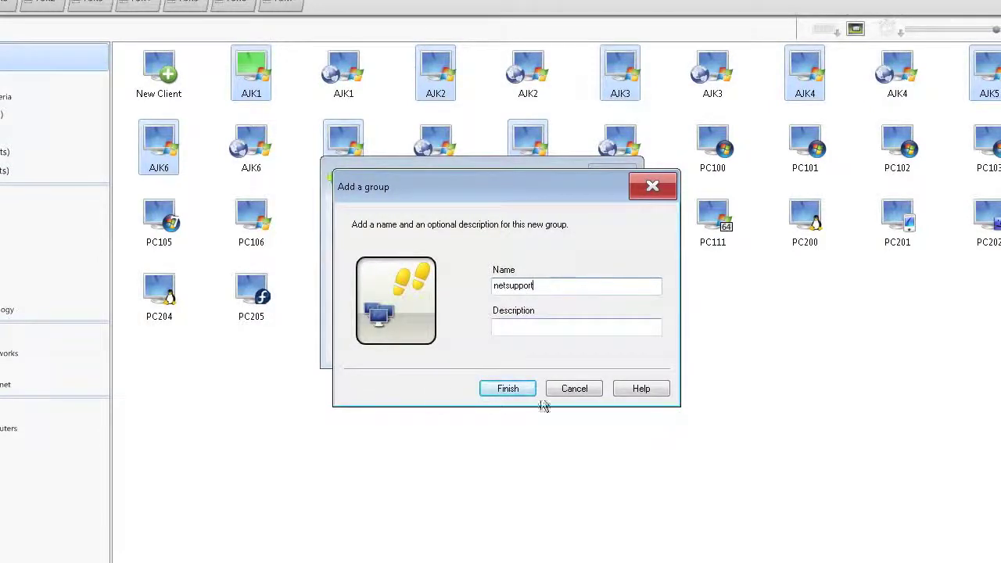
{"action": "left_click", "coordinate": [506, 387]}
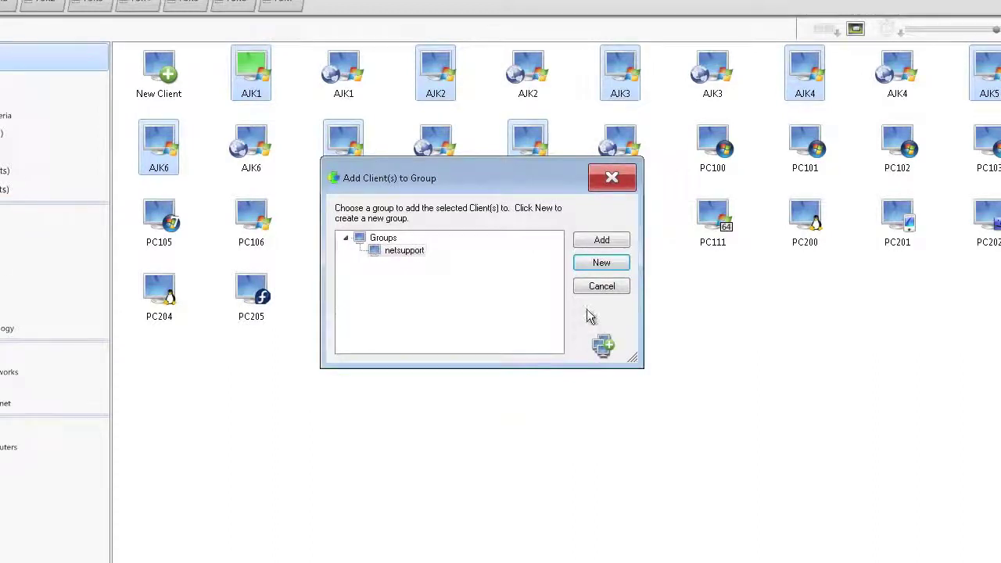
{"action": "left_click", "coordinate": [602, 239]}
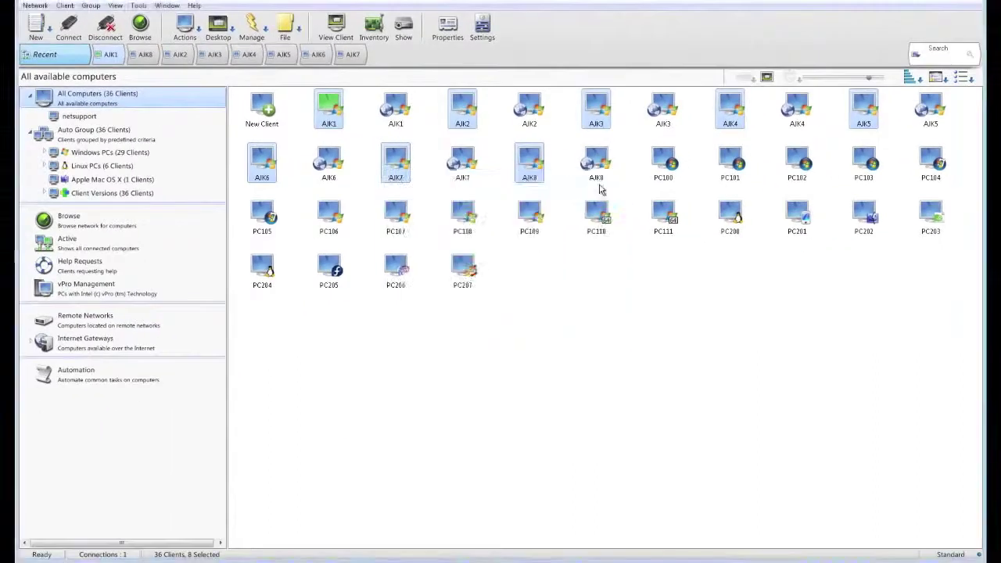
{"action": "left_click", "coordinate": [80, 118]}
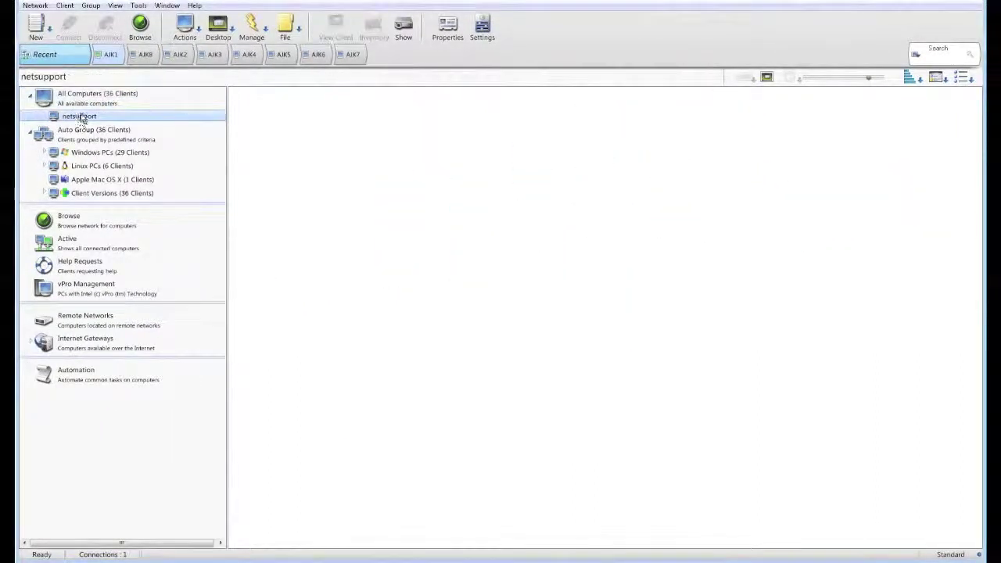
Step: List all available computers and connect to the AJK2, AJK3, AJK4 and AJK5 clients without a globe icon
{"action": "left_click", "coordinate": [83, 99]}
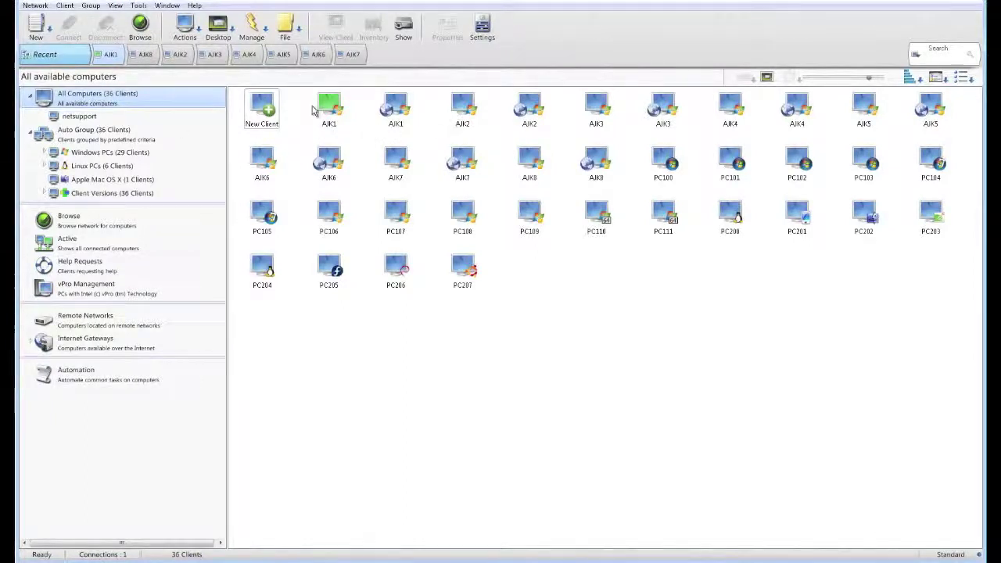
{"action": "right_click", "coordinate": [472, 107]}
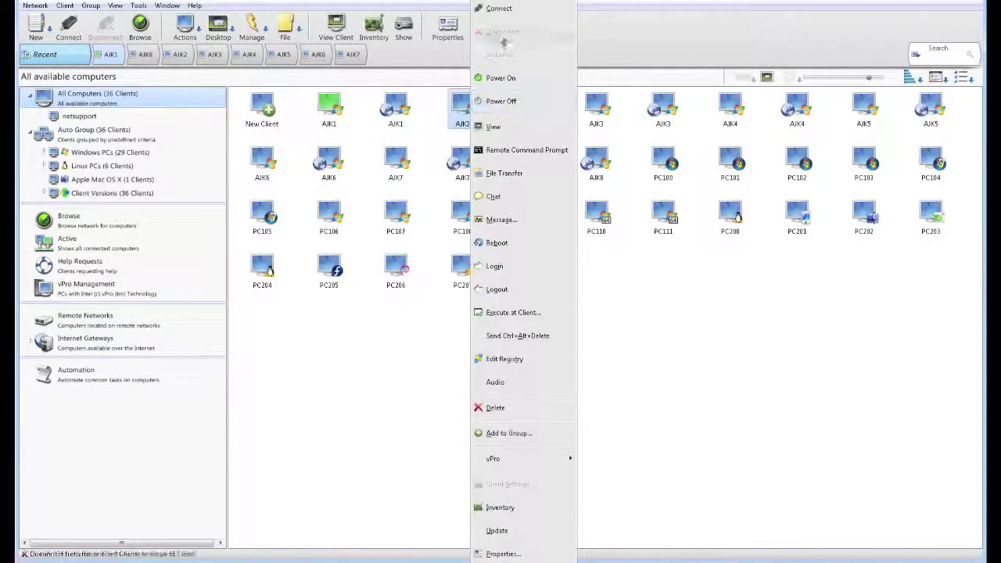
{"action": "left_click", "coordinate": [501, 10]}
{"action": "right_click", "coordinate": [594, 110]}
{"action": "left_click", "coordinate": [635, 13]}
{"action": "right_click", "coordinate": [738, 110]}
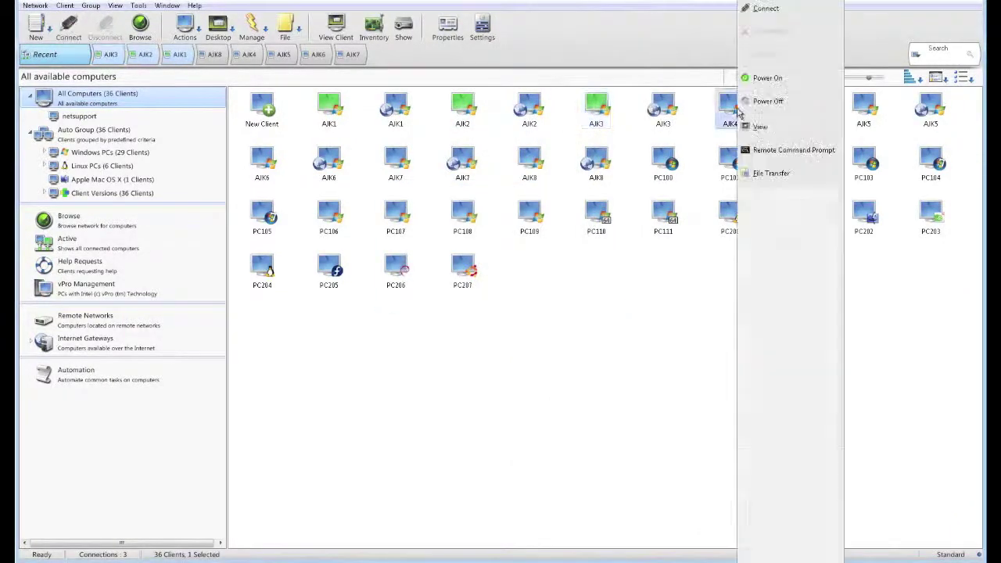
{"action": "left_click", "coordinate": [766, 10]}
{"action": "right_click", "coordinate": [858, 110]}
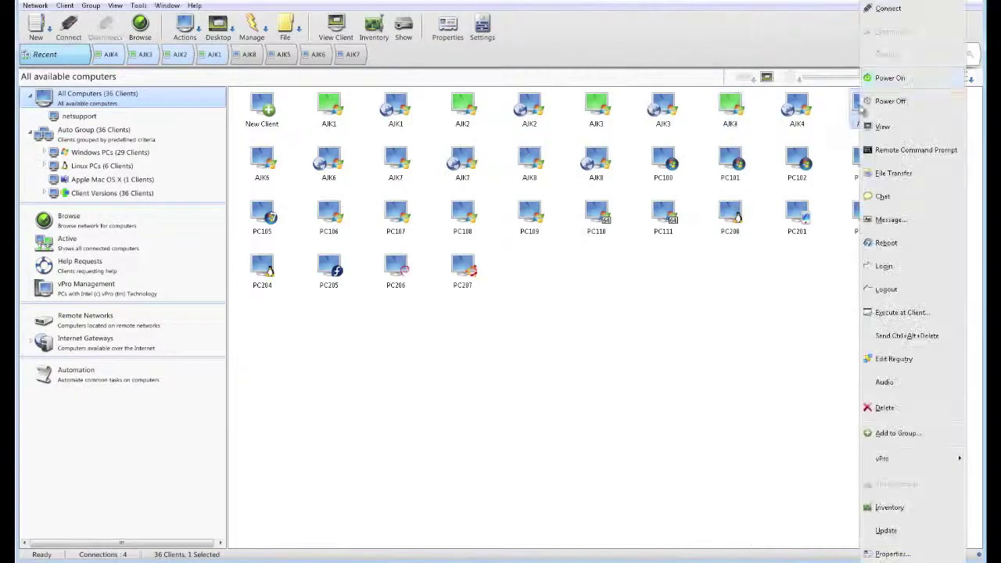
{"action": "left_click", "coordinate": [880, 9]}
Step: Connect to the AJK6, AJK7 and AJK8 clients without a globe icon and show all connected computers
{"action": "right_click", "coordinate": [266, 162]}
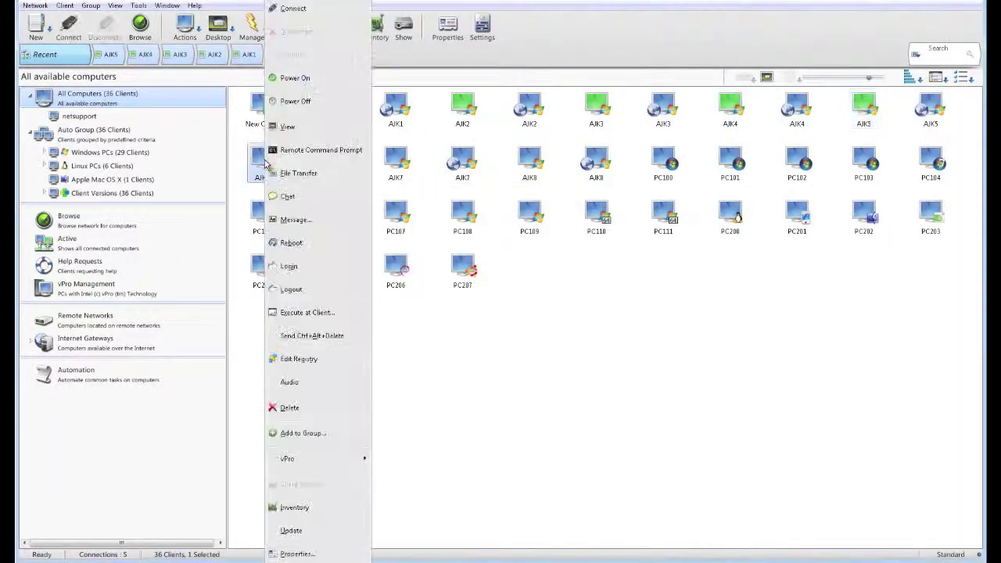
{"action": "left_click", "coordinate": [305, 11]}
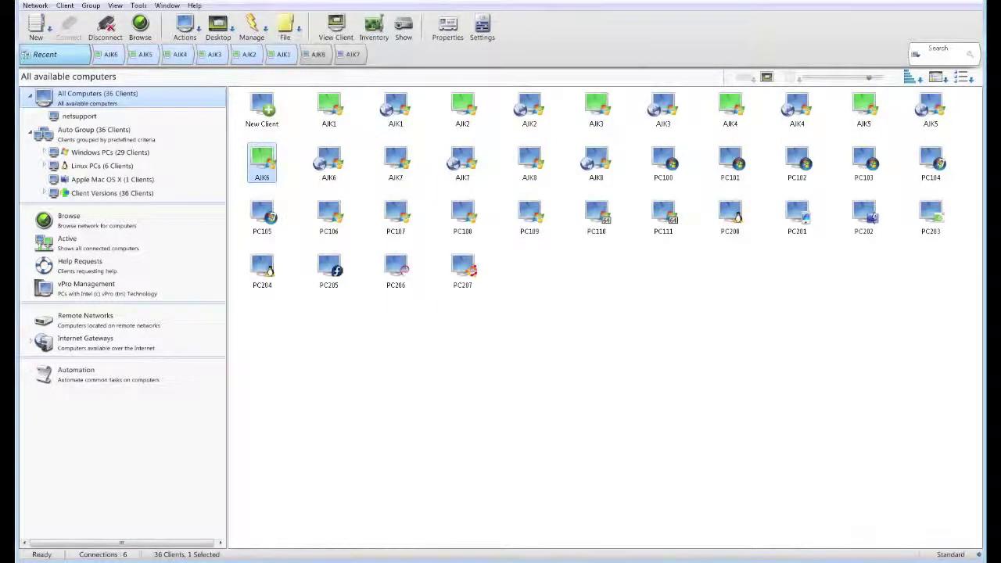
{"action": "right_click", "coordinate": [393, 162]}
{"action": "left_click", "coordinate": [428, 10]}
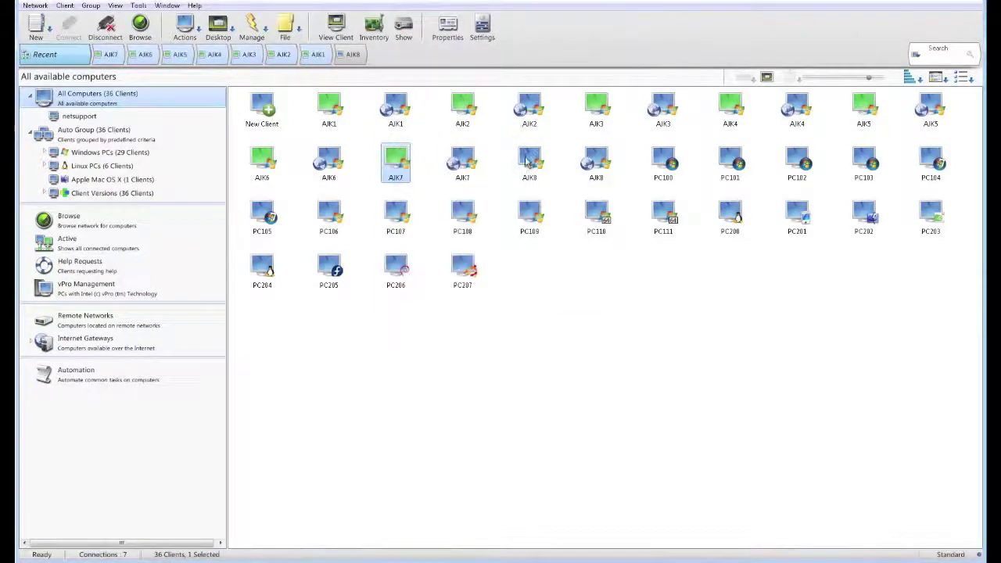
{"action": "right_click", "coordinate": [526, 162]}
{"action": "left_click", "coordinate": [556, 11]}
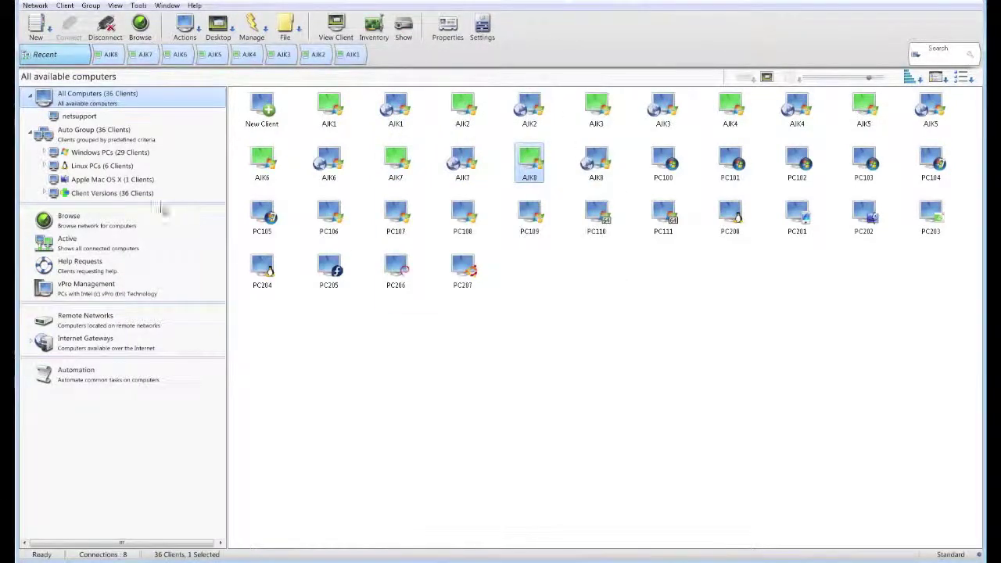
{"action": "left_click", "coordinate": [75, 244]}
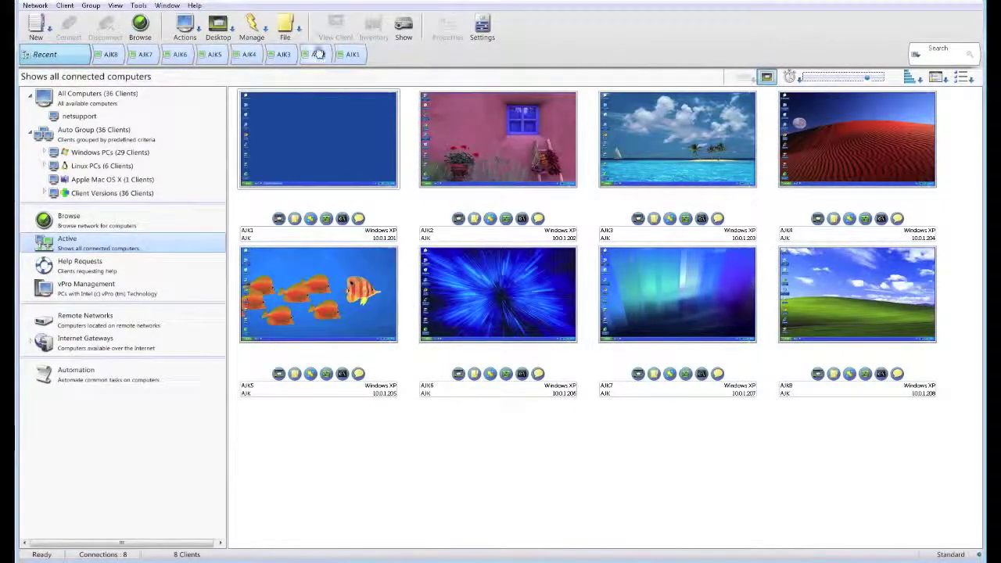
Step: Open file distribution for all connected clients, enlarge the destination client list to examine it, and close the window
{"action": "left_click", "coordinate": [297, 31]}
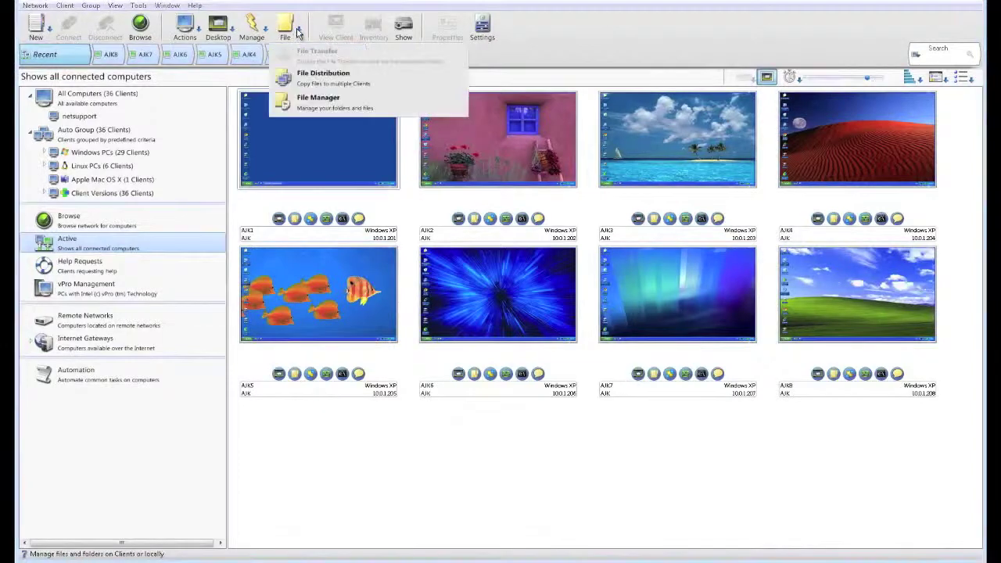
{"action": "left_click", "coordinate": [313, 75]}
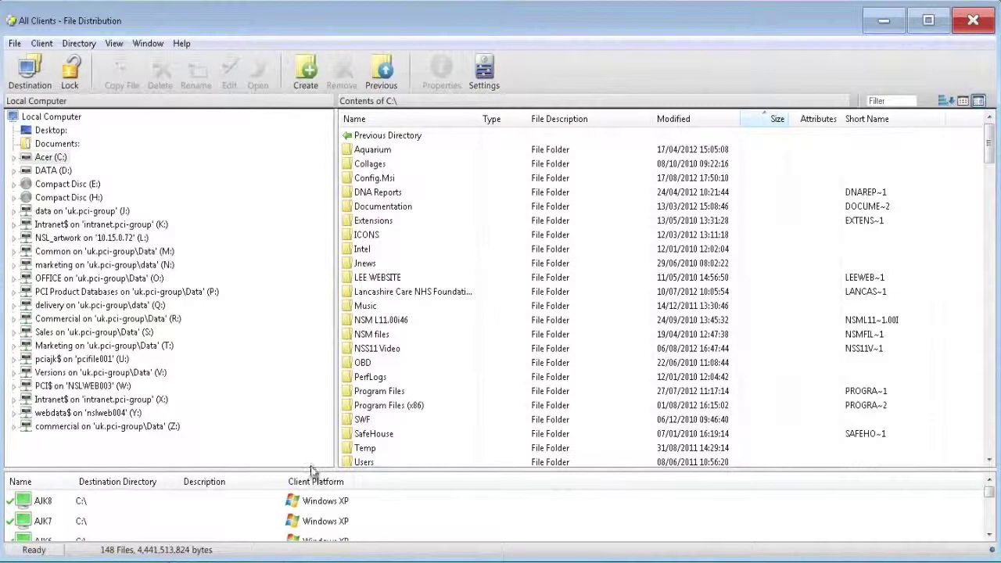
{"action": "left_click_drag", "start_coordinate": [311, 441], "coordinate": [308, 389]}
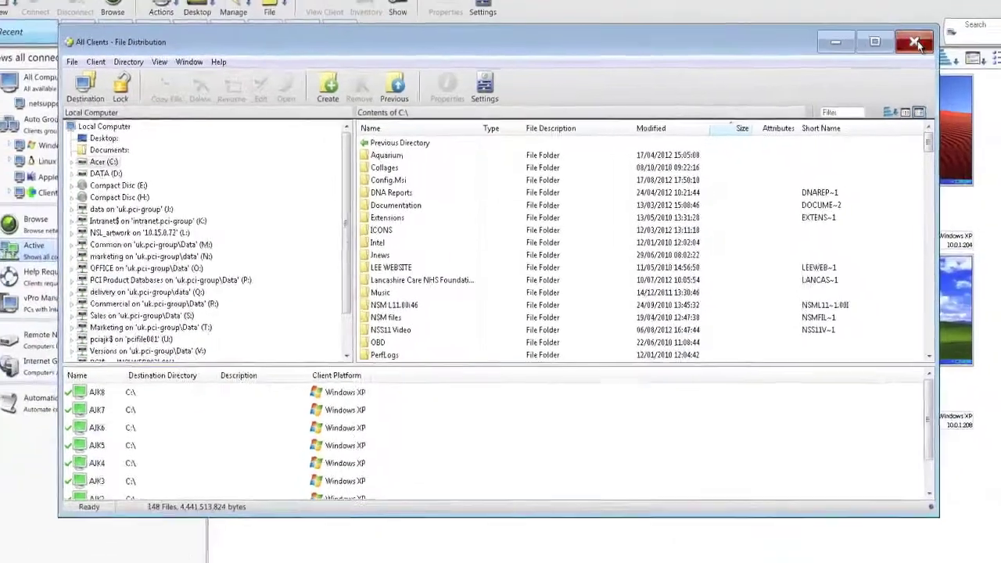
{"action": "left_click", "coordinate": [916, 42]}
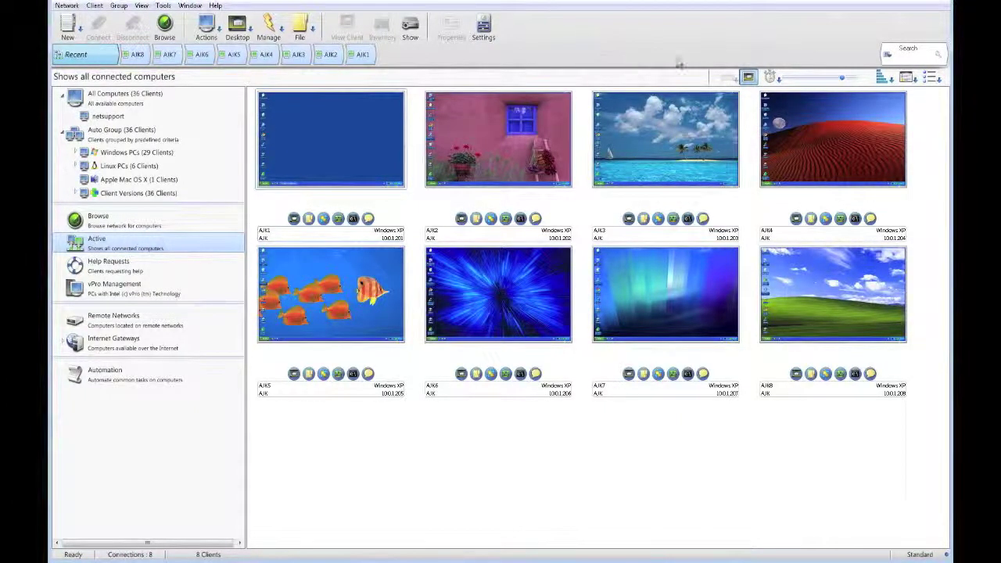
Step: Reduce the client thumbnails to 224 x 179 and preview the enlarged screens of AJK4, AJK2, AJK7 and AJK5
{"action": "left_click_drag", "start_coordinate": [842, 78], "coordinate": [831, 81]}
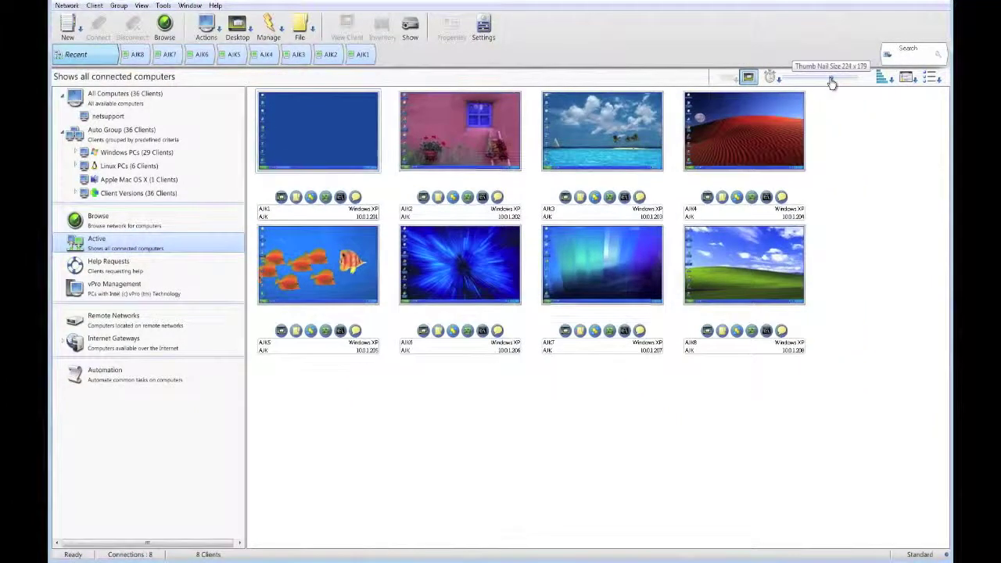
{"action": "mouse_move", "coordinate": [751, 138]}
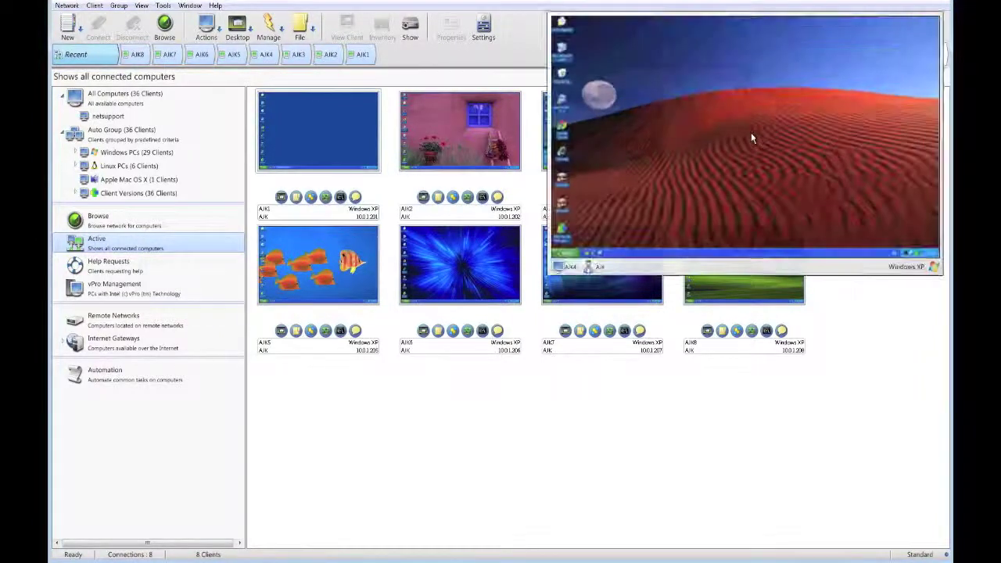
{"action": "mouse_move", "coordinate": [473, 137]}
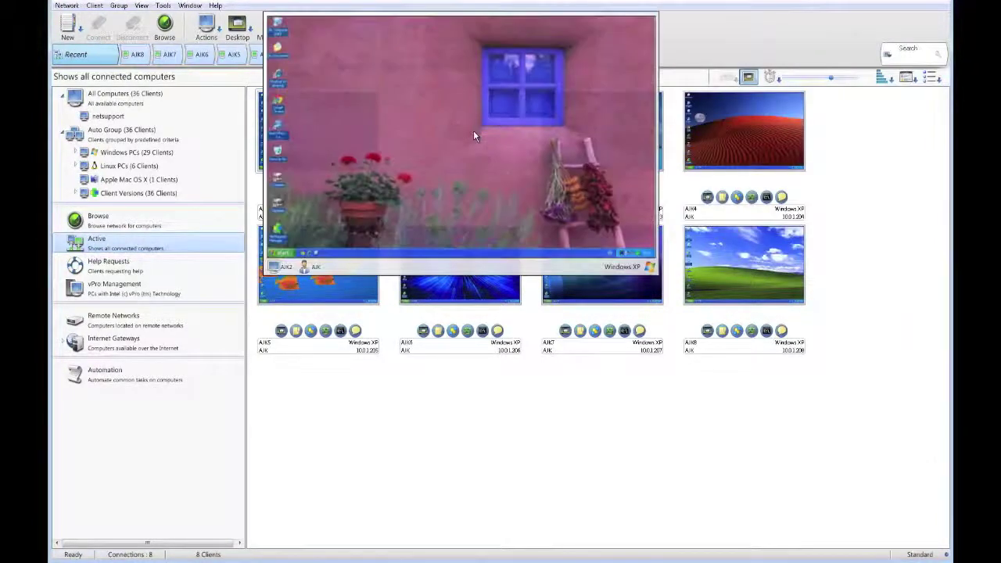
{"action": "mouse_move", "coordinate": [602, 300]}
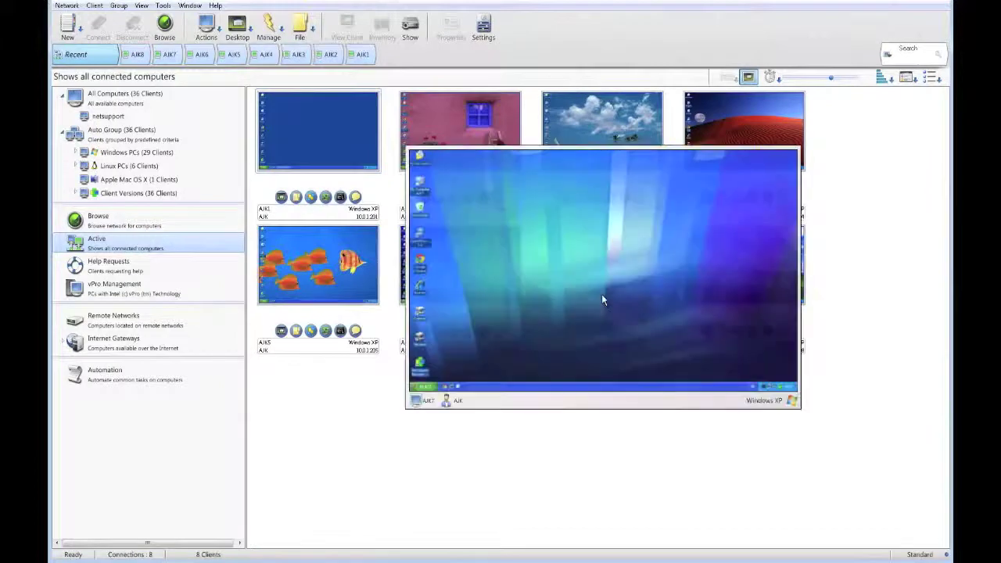
{"action": "mouse_move", "coordinate": [357, 270]}
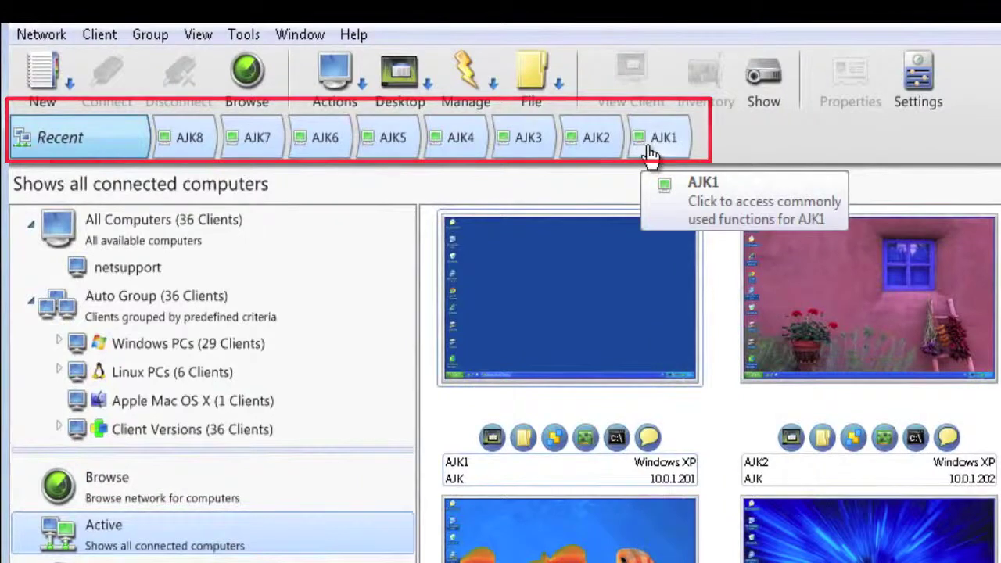
Step: View AJK1's connection details and commonly used functions from the recent clients, and close them
{"action": "left_click", "coordinate": [649, 151]}
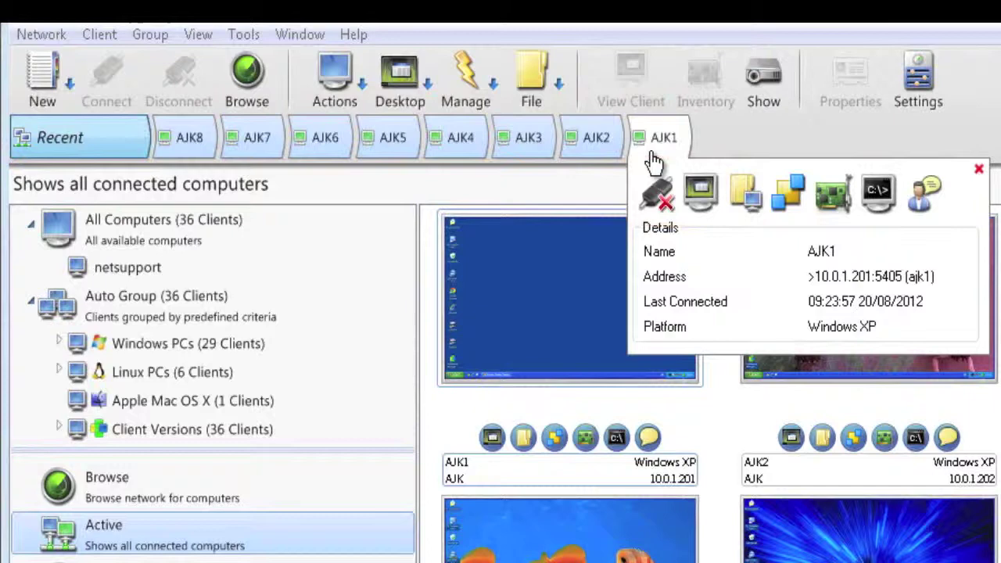
{"action": "left_click", "coordinate": [979, 170]}
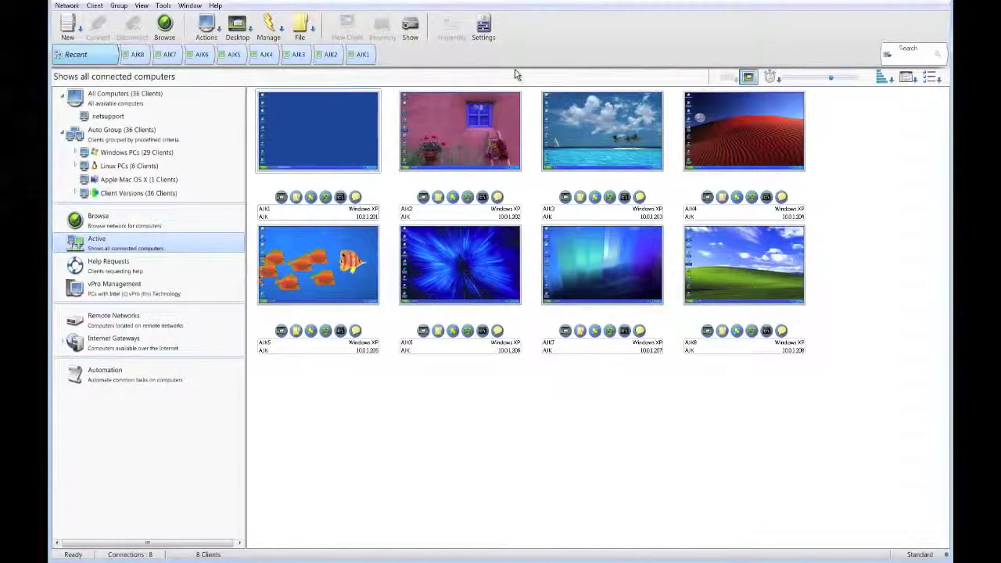
Step: Send the message "test message" to all connected clients, shown for 20 seconds, and check it on the AJK5 thumbnail
{"action": "left_click", "coordinate": [219, 37]}
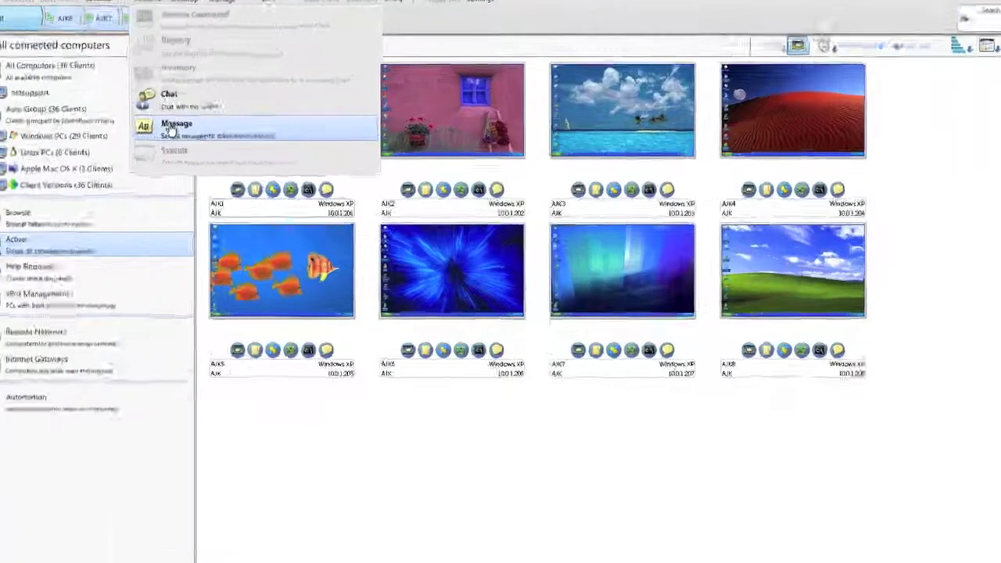
{"action": "left_click", "coordinate": [171, 130]}
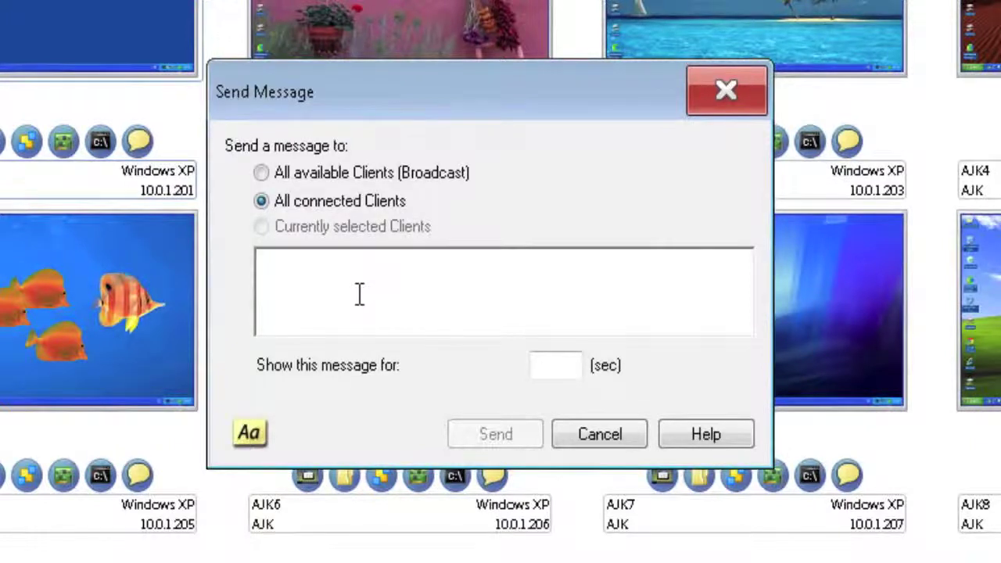
{"action": "type", "text": "te"}
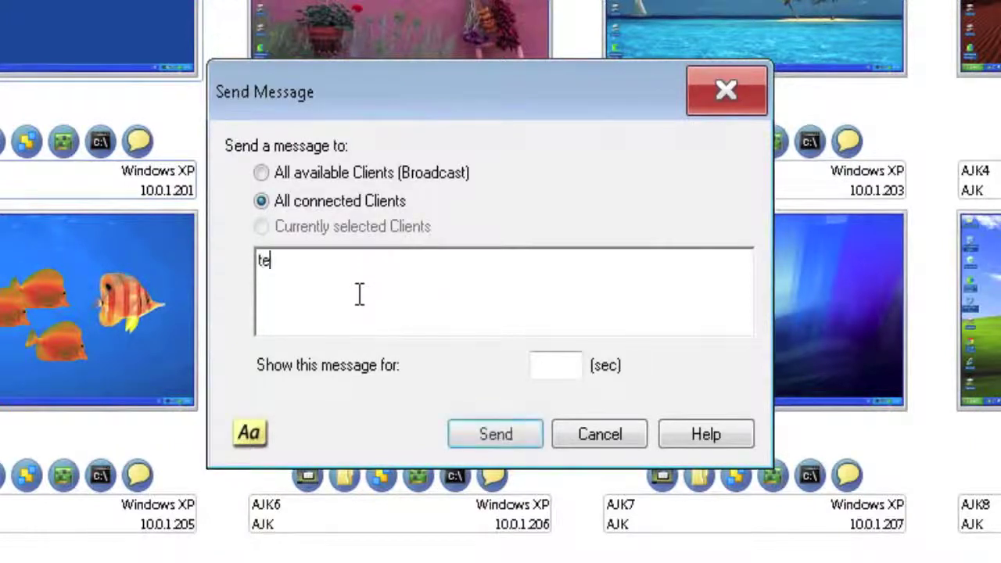
{"action": "type", "text": "st mess"}
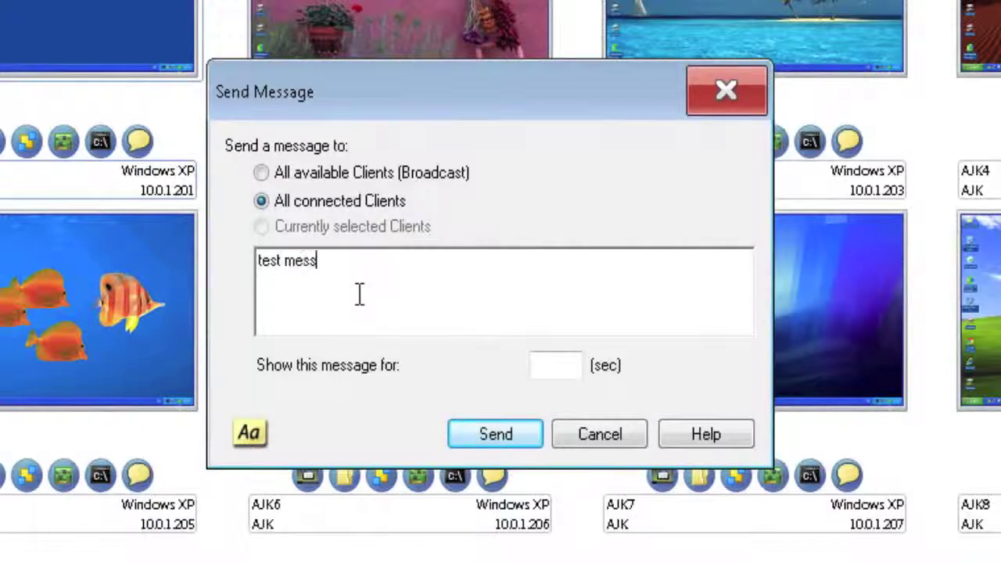
{"action": "type", "text": "age"}
{"action": "left_click", "coordinate": [559, 355]}
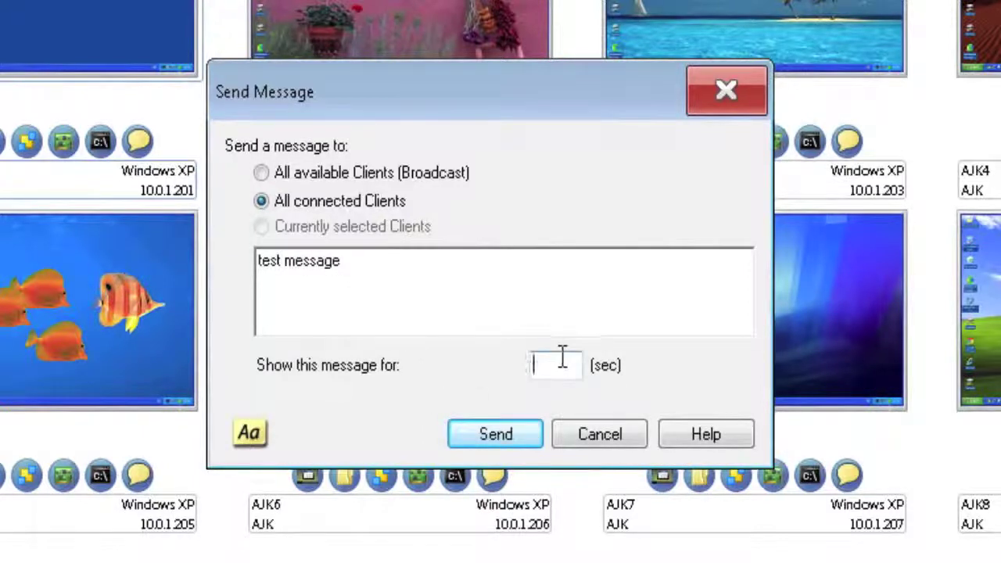
{"action": "type", "text": "20"}
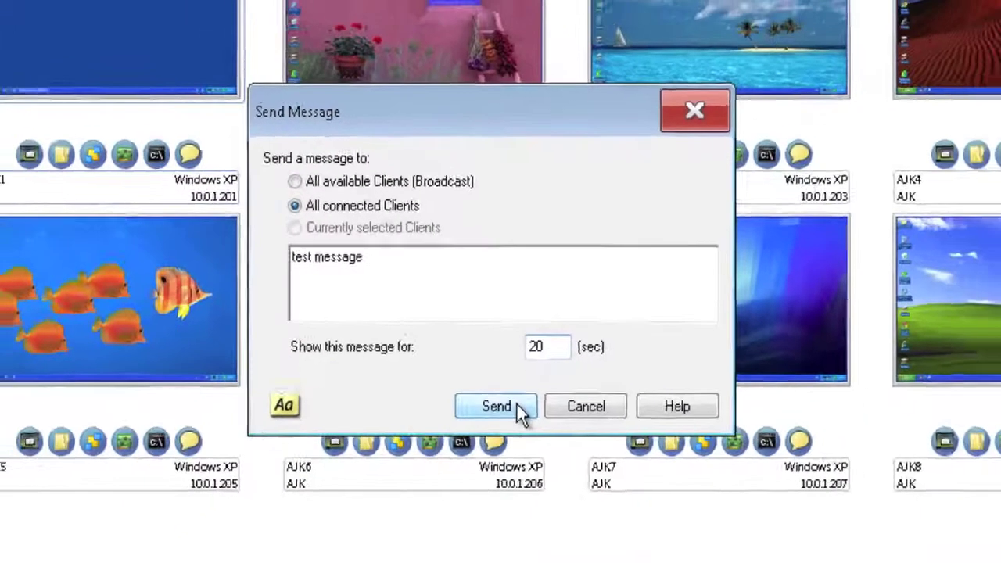
{"action": "left_click", "coordinate": [519, 434]}
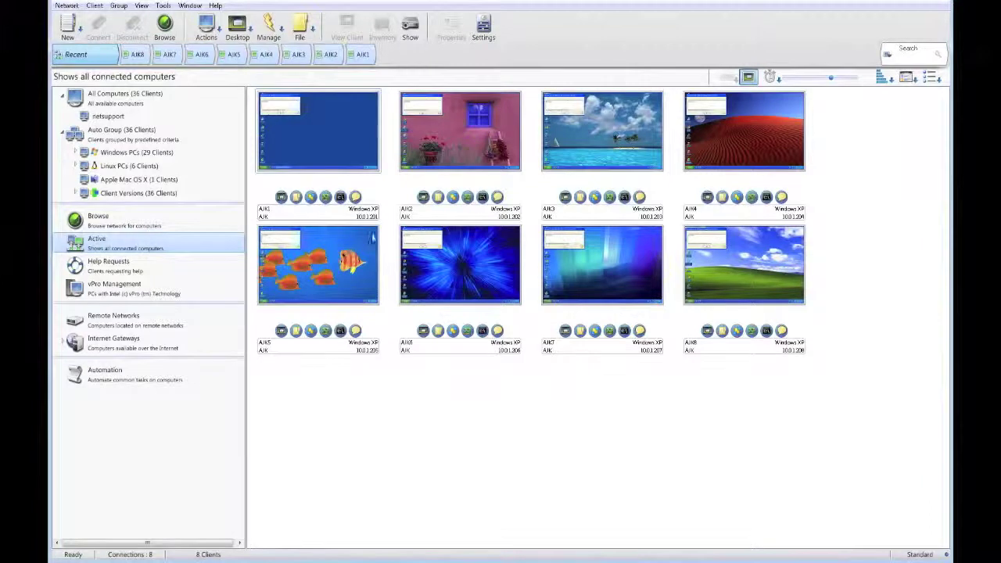
{"action": "mouse_move", "coordinate": [372, 238]}
Step: Review the available desktop functions for AJK1 and the reboot, login and power functions for AJK2 without running any
{"action": "key", "text": "Right"}
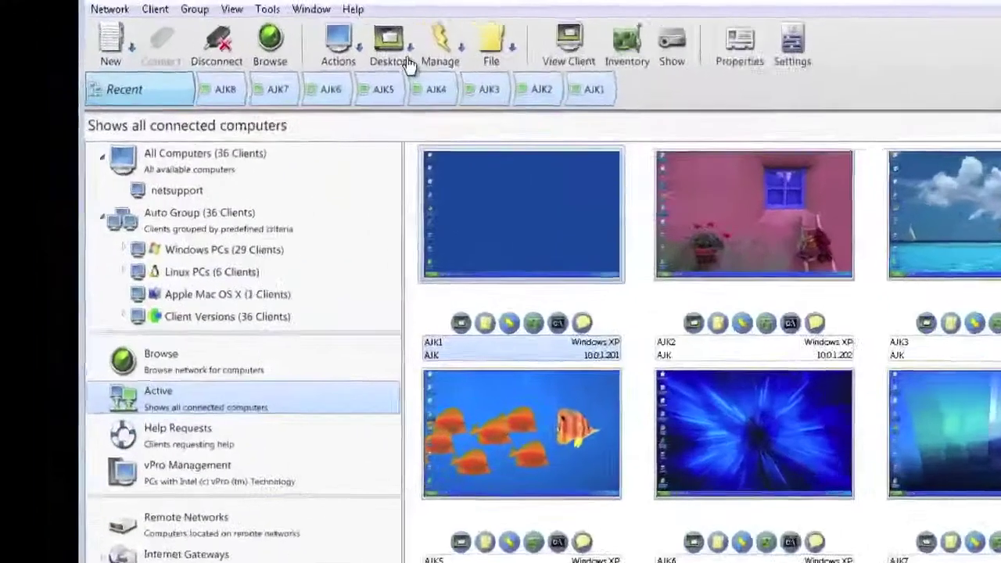
{"action": "left_click", "coordinate": [249, 33]}
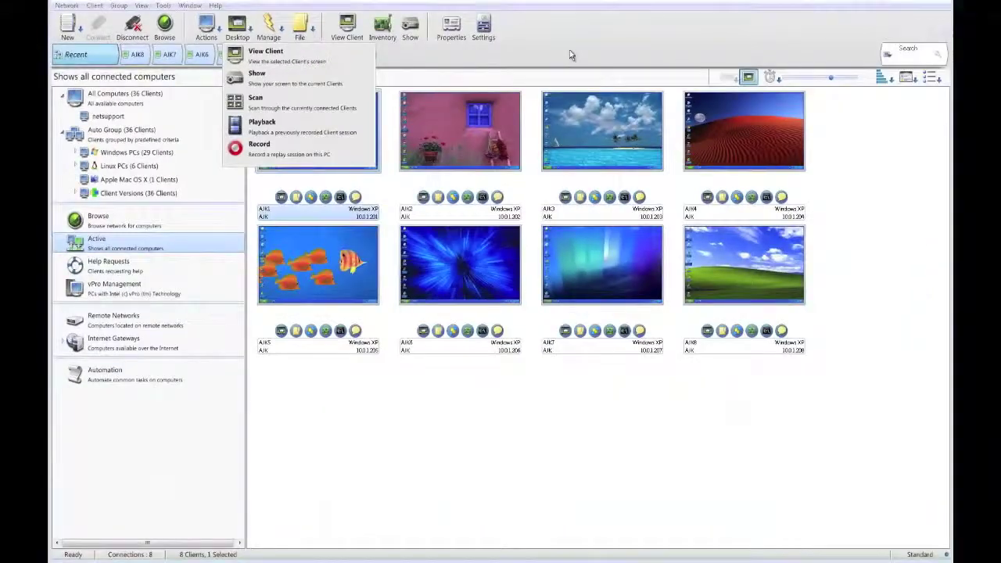
{"action": "key", "text": "Escape"}
{"action": "key", "text": "Right"}
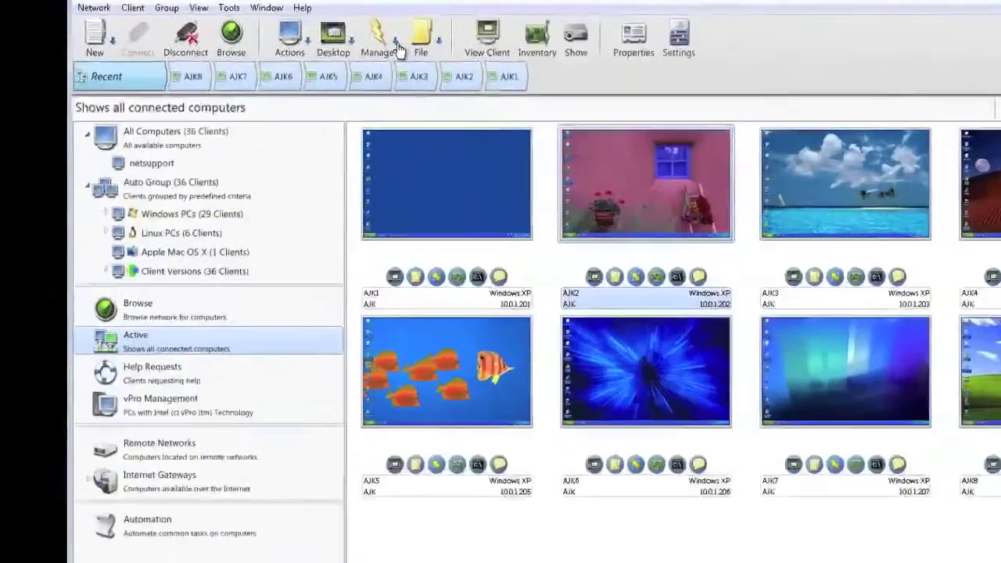
{"action": "left_click", "coordinate": [283, 32]}
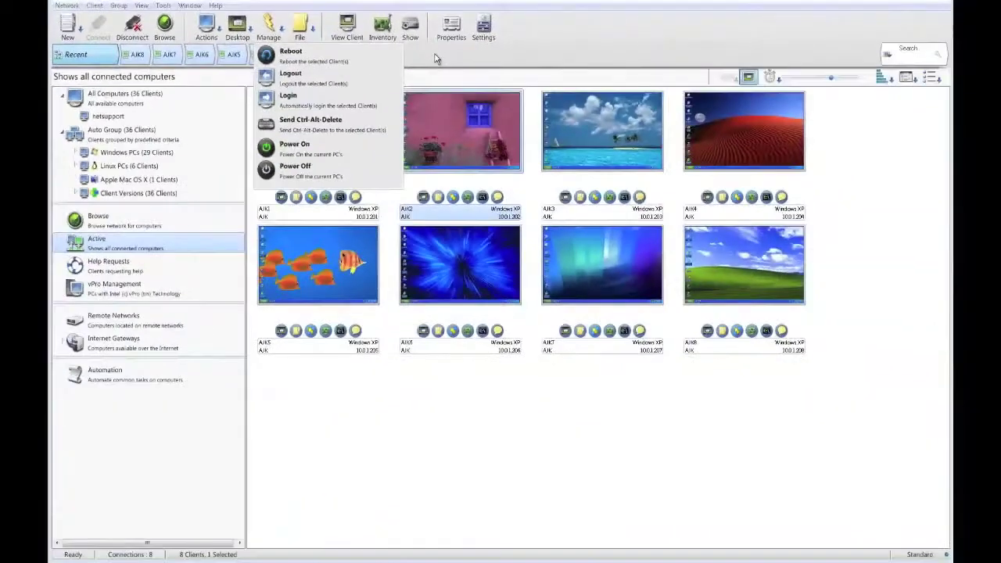
{"action": "left_click", "coordinate": [885, 121]}
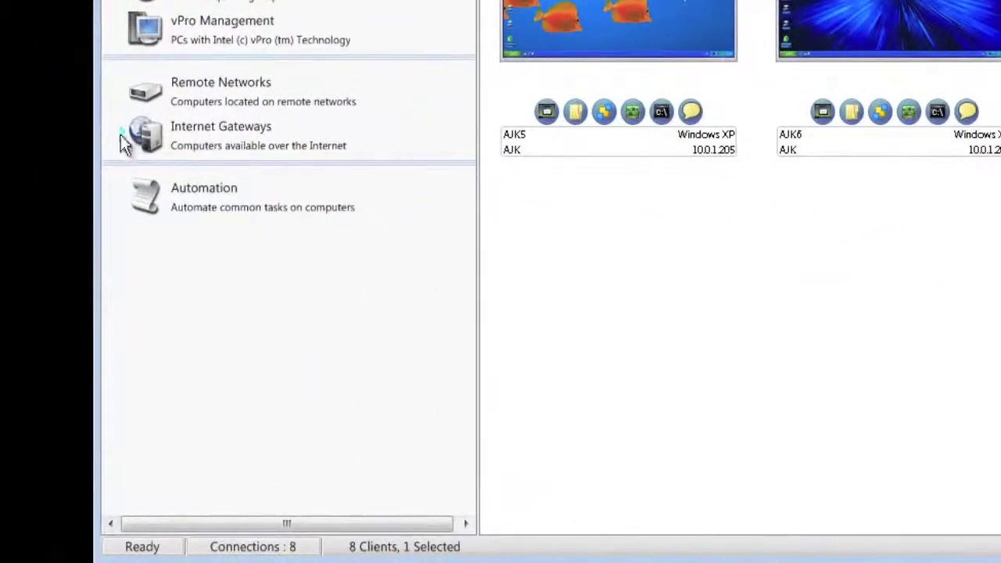
Step: Expand the Internet Gateways and view the clients of AJK Gateway and AJK Test
{"action": "left_click", "coordinate": [125, 141]}
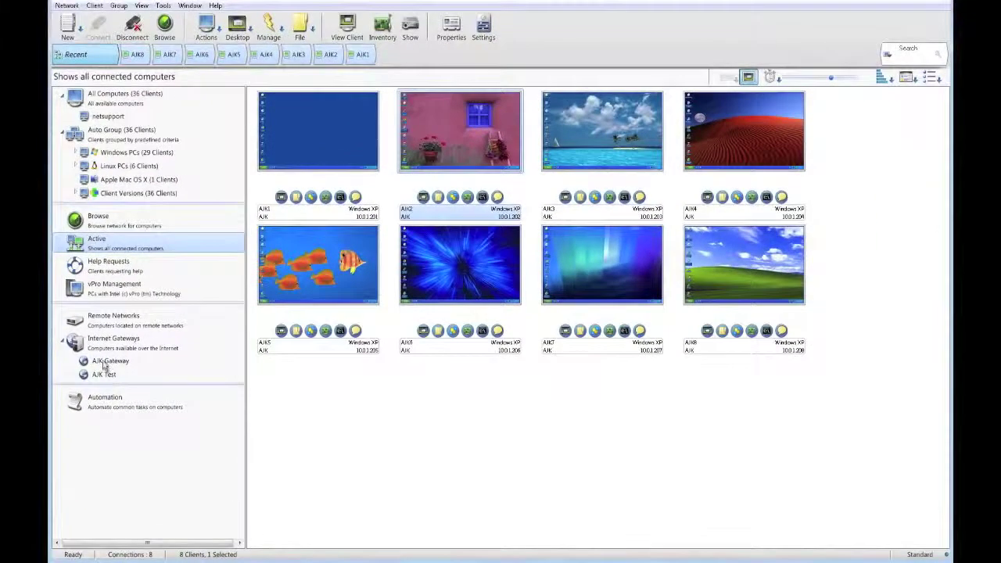
{"action": "left_click", "coordinate": [186, 208]}
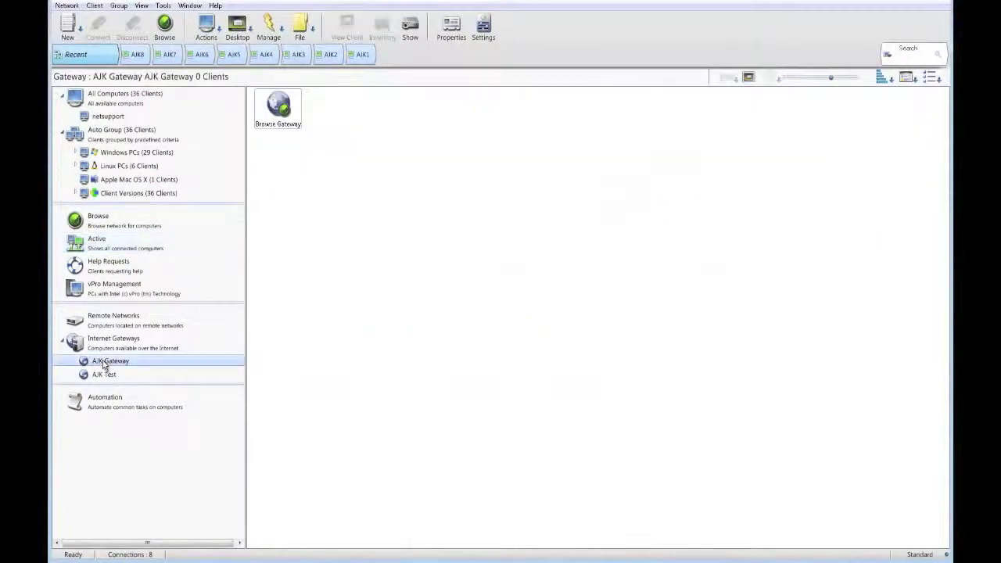
{"action": "left_click", "coordinate": [104, 375]}
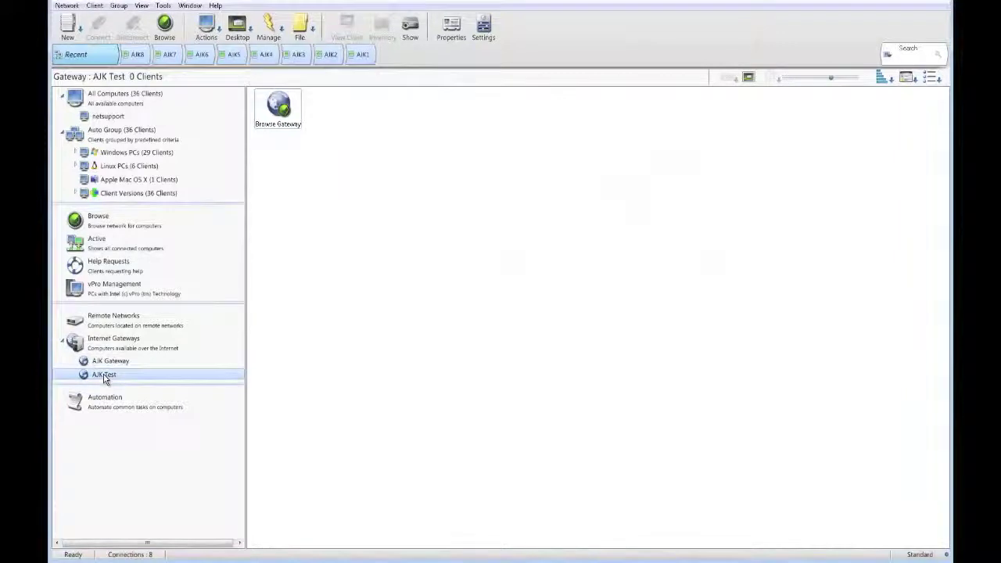
Step: Browse the AJK Test gateway to find the clients available through it
{"action": "double_click", "coordinate": [279, 113]}
{"action": "left_click", "coordinate": [465, 290]}
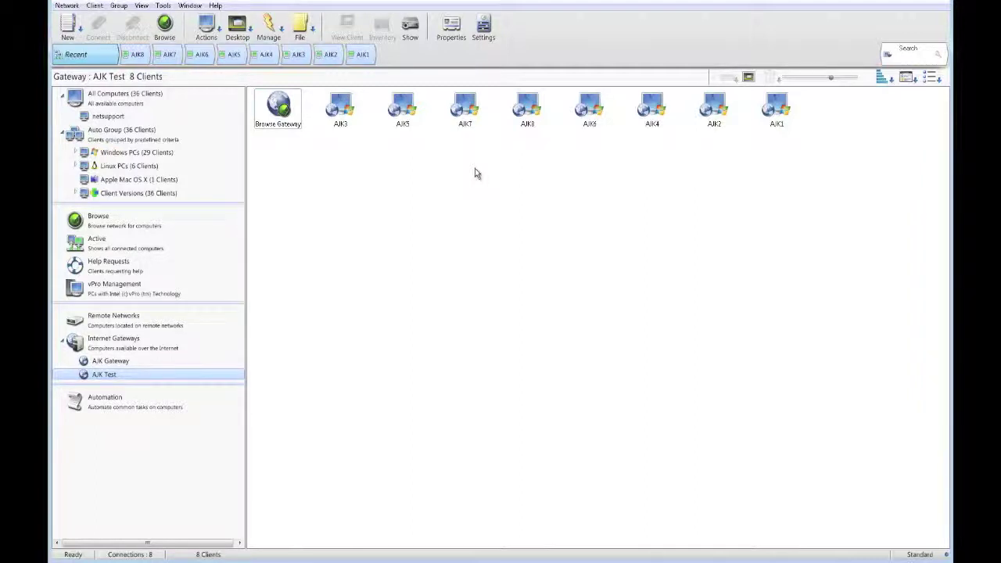
{"action": "mouse_move", "coordinate": [475, 168]}
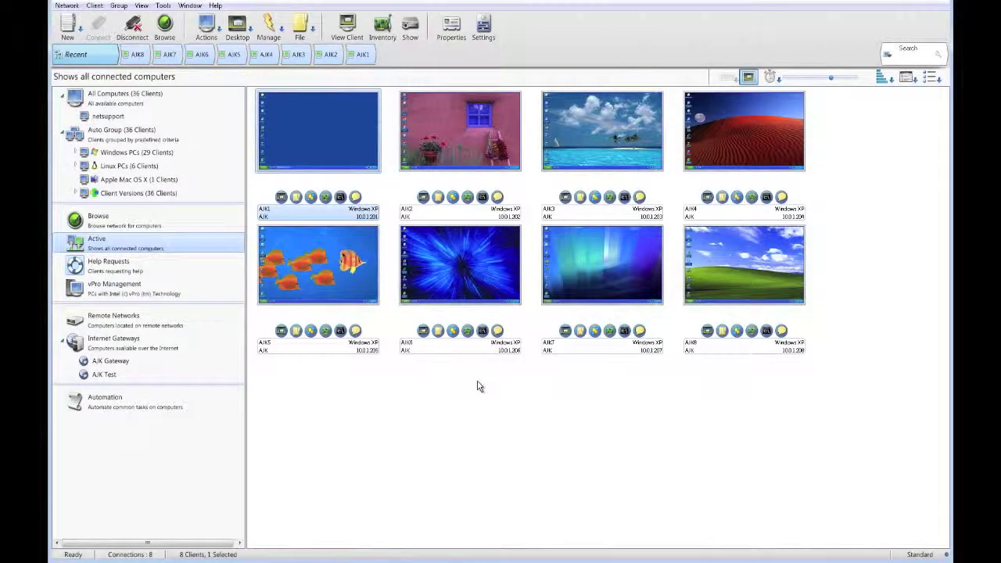
Step: View the AJK1 desktop remotely, start a chat from its client agent, and close the chat session
{"action": "right_click", "coordinate": [348, 156]}
{"action": "left_click", "coordinate": [369, 178]}
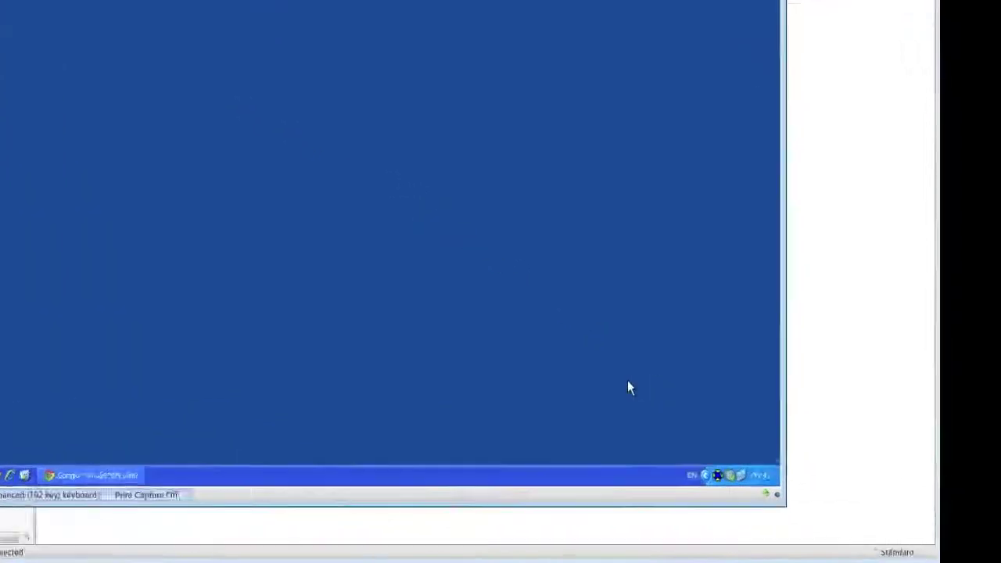
{"action": "right_click", "coordinate": [717, 475]}
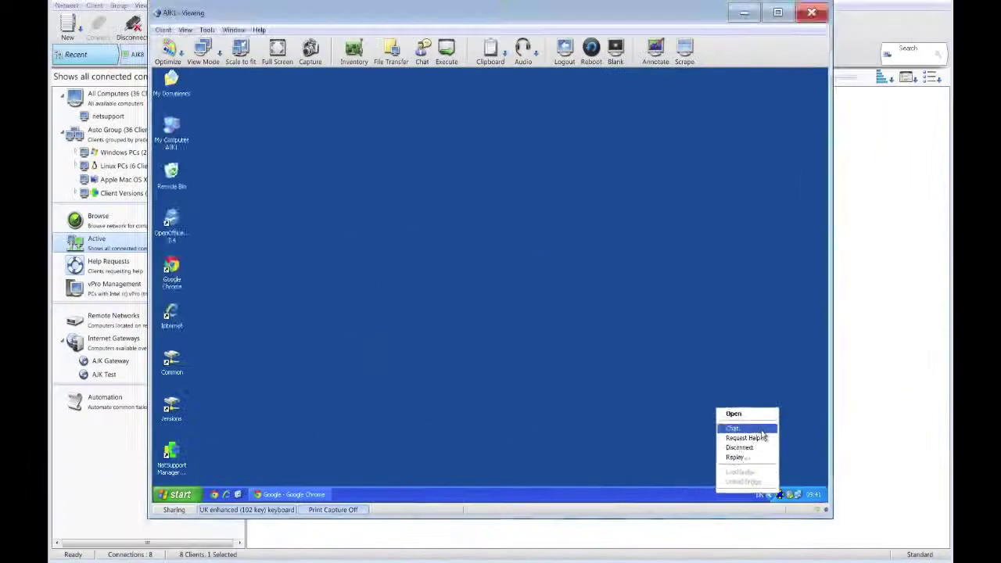
{"action": "left_click", "coordinate": [289, 201]}
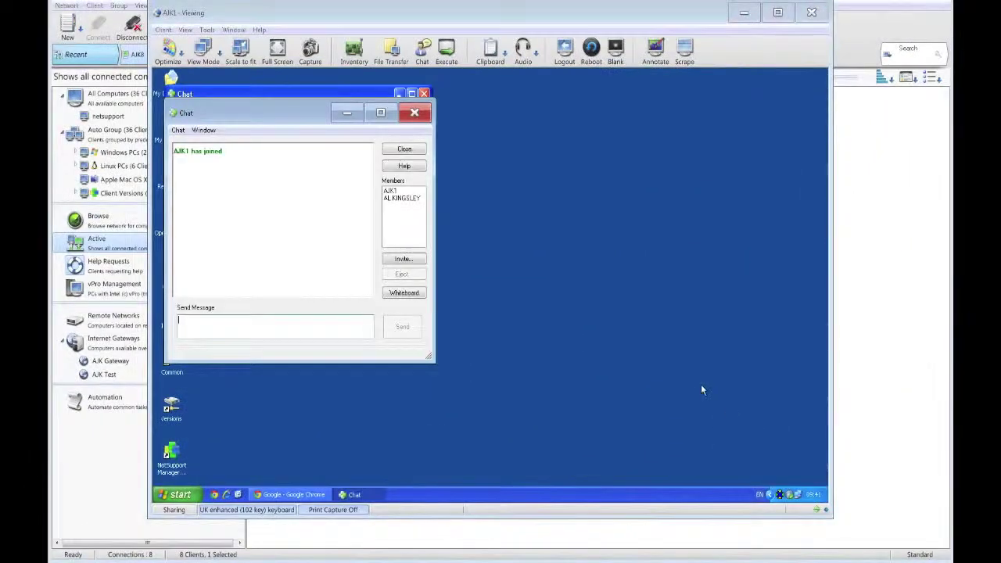
{"action": "left_click", "coordinate": [404, 149]}
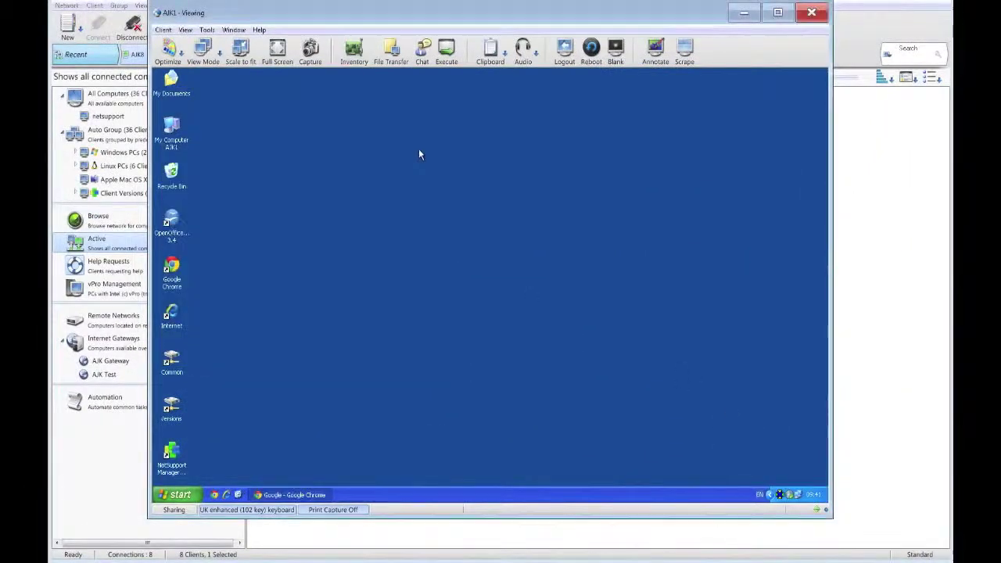
Step: Submit a help request from the AJK1 client with the message "Help ! my pc is not working"
{"action": "right_click", "coordinate": [779, 495]}
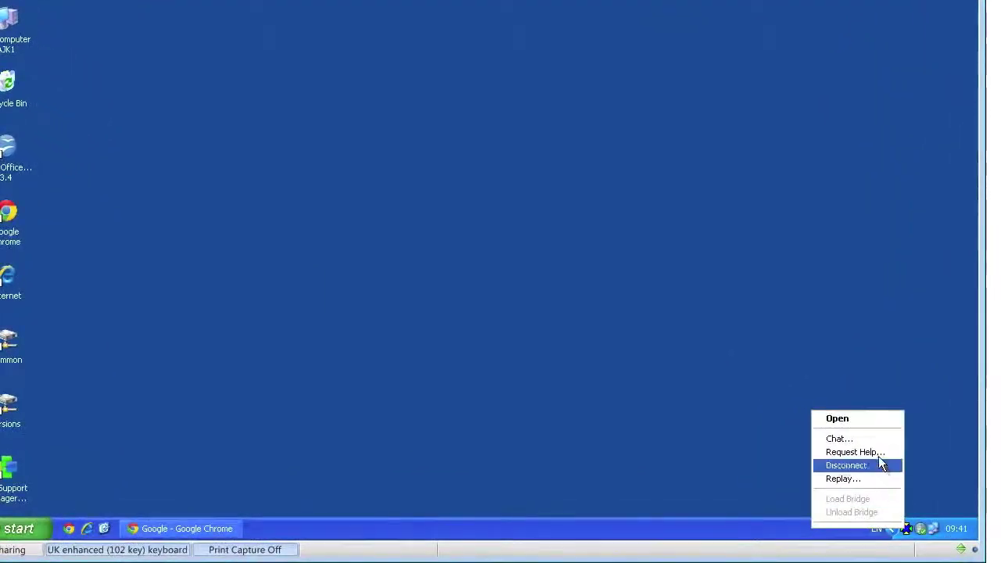
{"action": "left_click", "coordinate": [878, 452]}
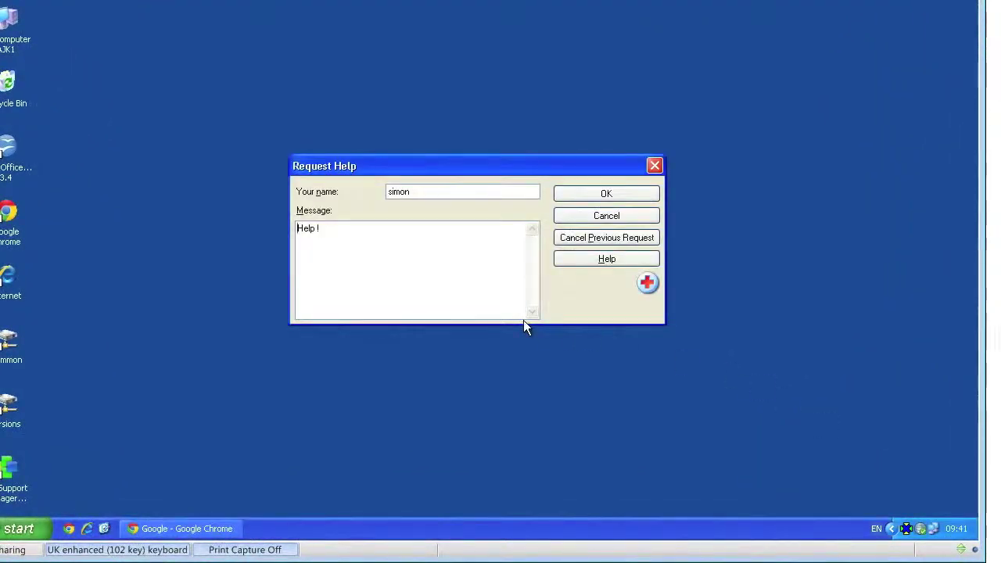
{"action": "left_click", "coordinate": [423, 192]}
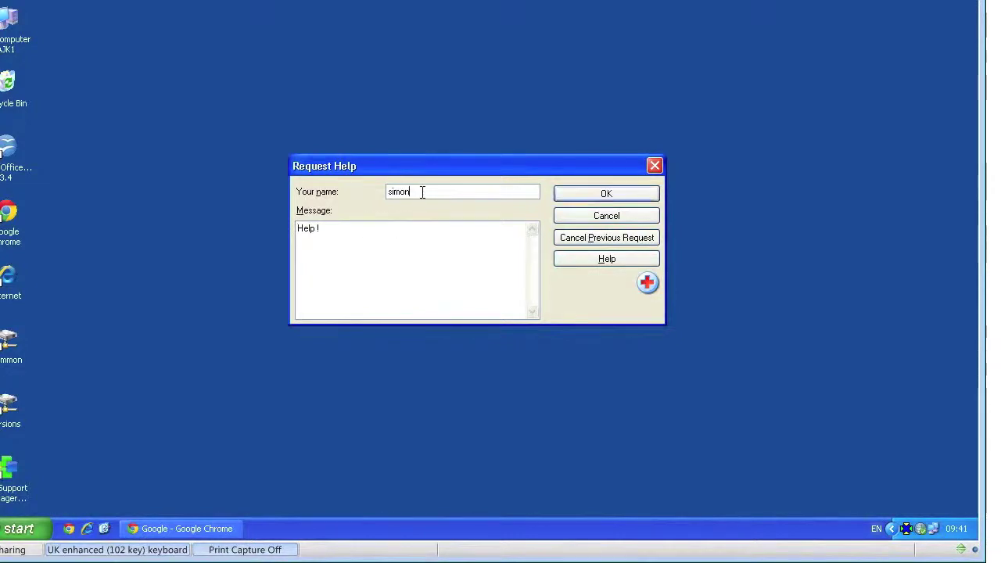
{"action": "left_click", "coordinate": [364, 228]}
{"action": "type", "text": "m"}
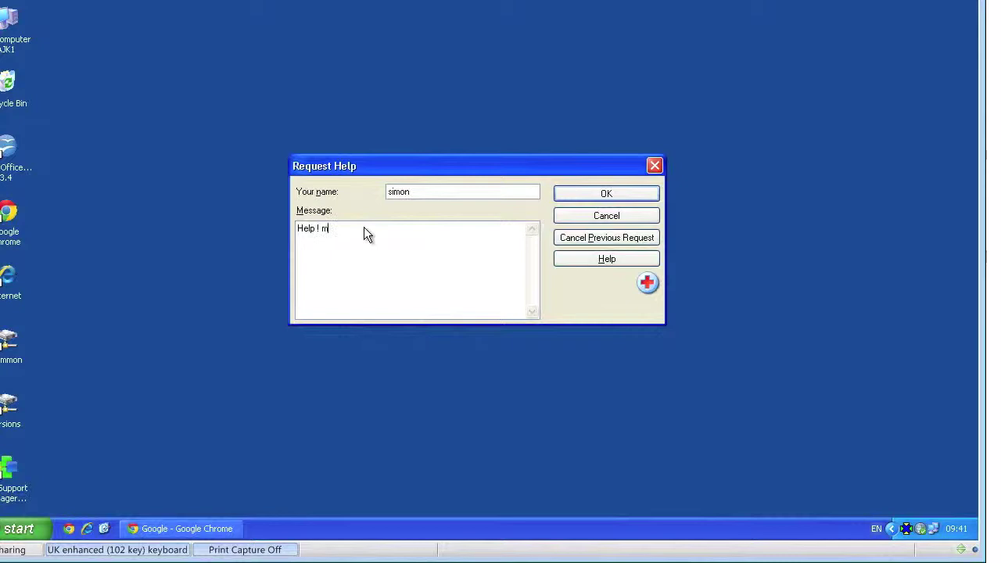
{"action": "type", "text": "y pc is no"}
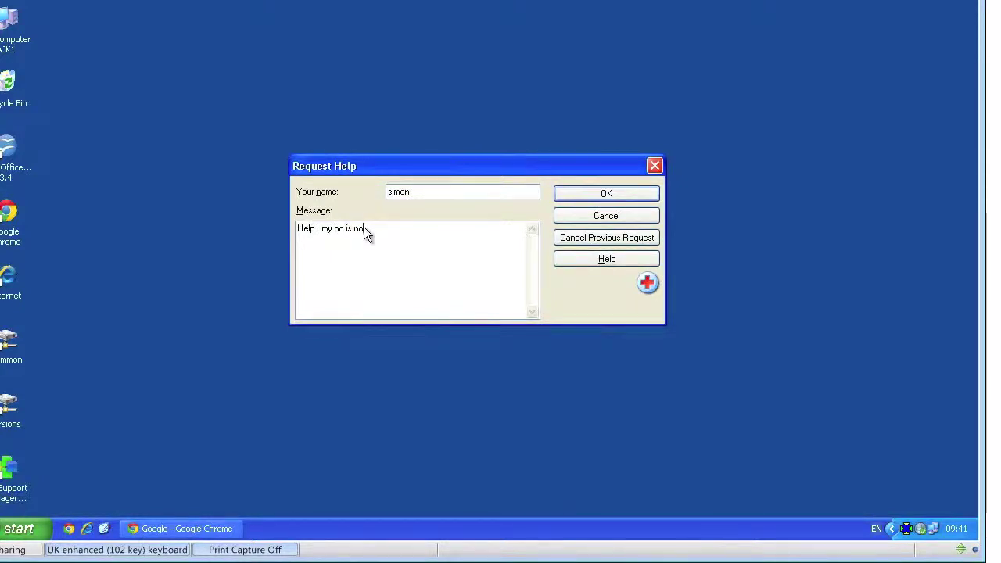
{"action": "type", "text": "t working"}
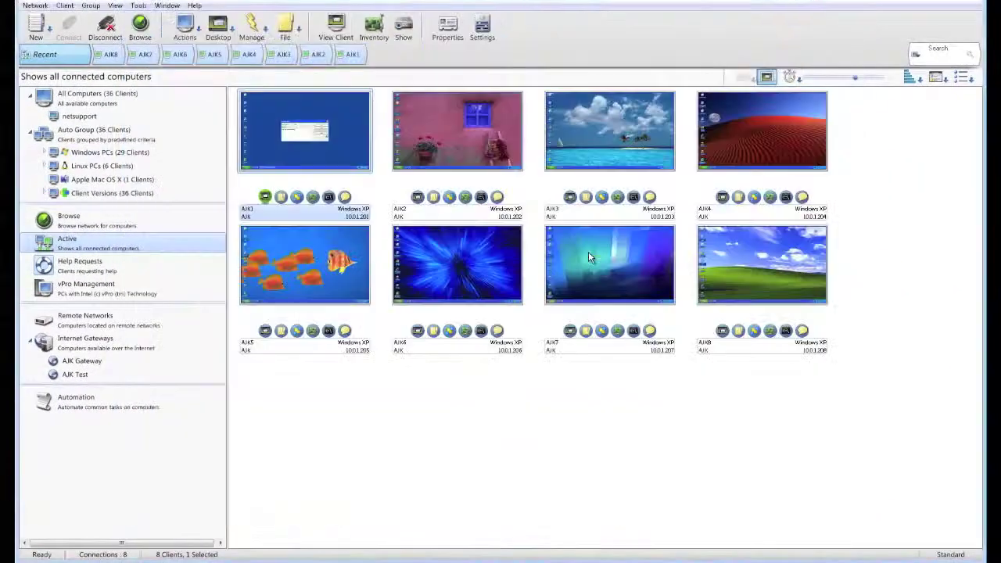
Step: Display the clients requesting help and select AJK1's request
{"action": "mouse_move", "coordinate": [590, 255]}
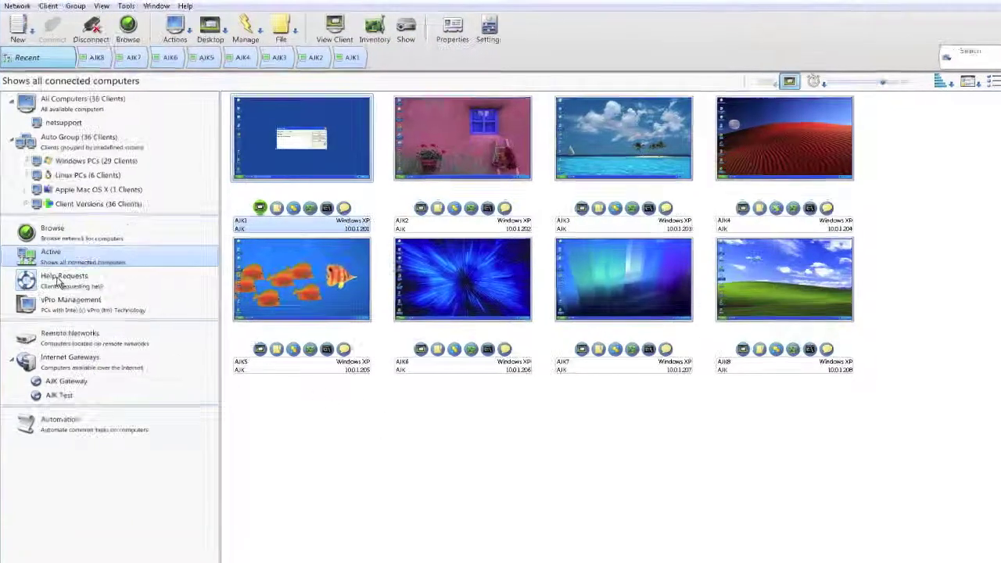
{"action": "left_click", "coordinate": [59, 281]}
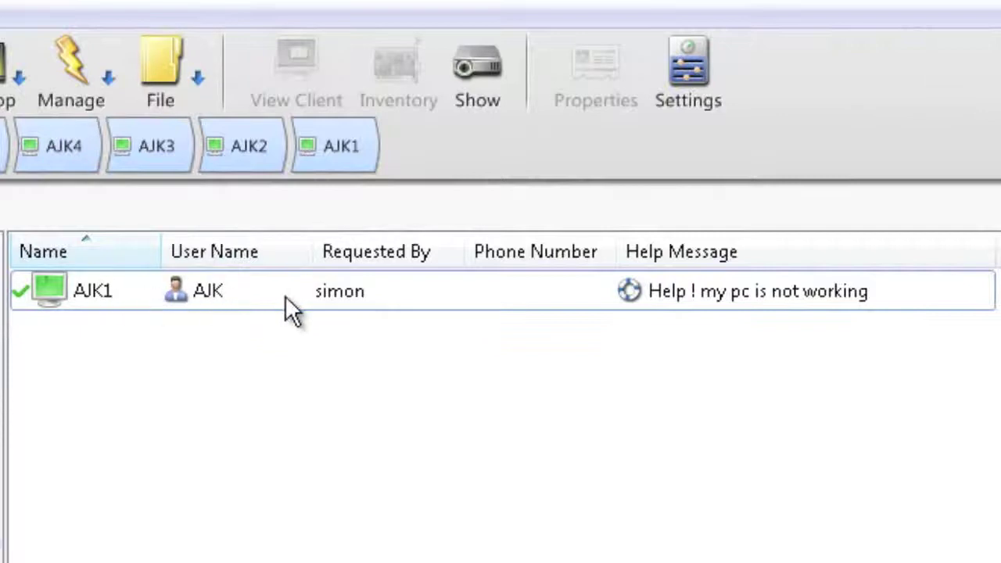
{"action": "left_click", "coordinate": [719, 313]}
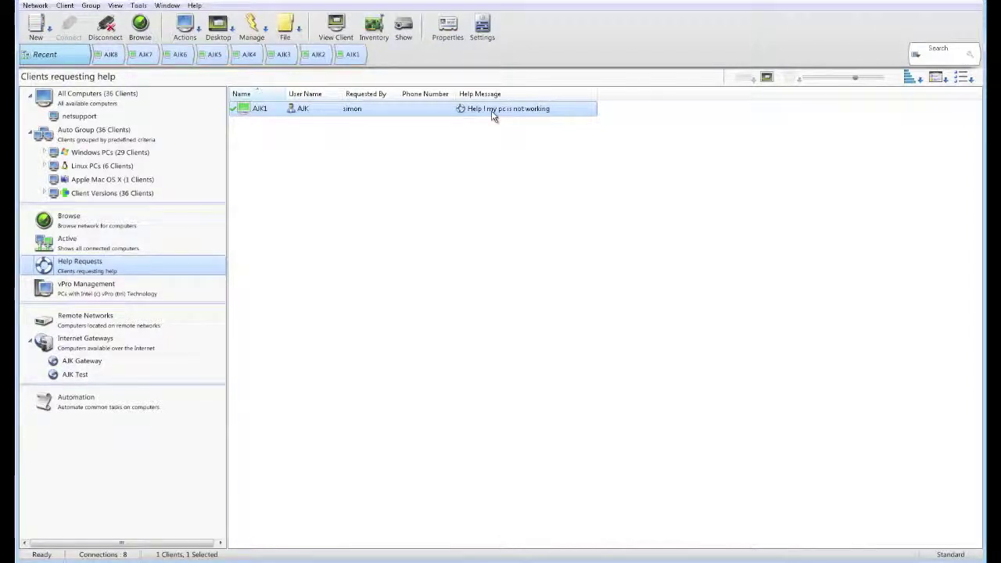
Step: List all available computers, look through the grouping and view options, and sort the clients by transport and then by status
{"action": "left_click", "coordinate": [92, 98]}
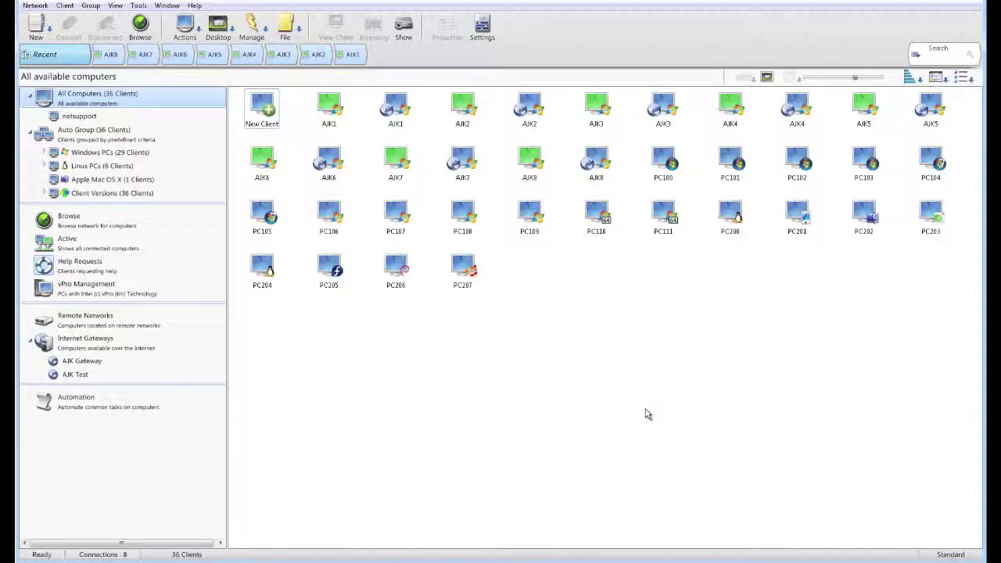
{"action": "left_click", "coordinate": [964, 80]}
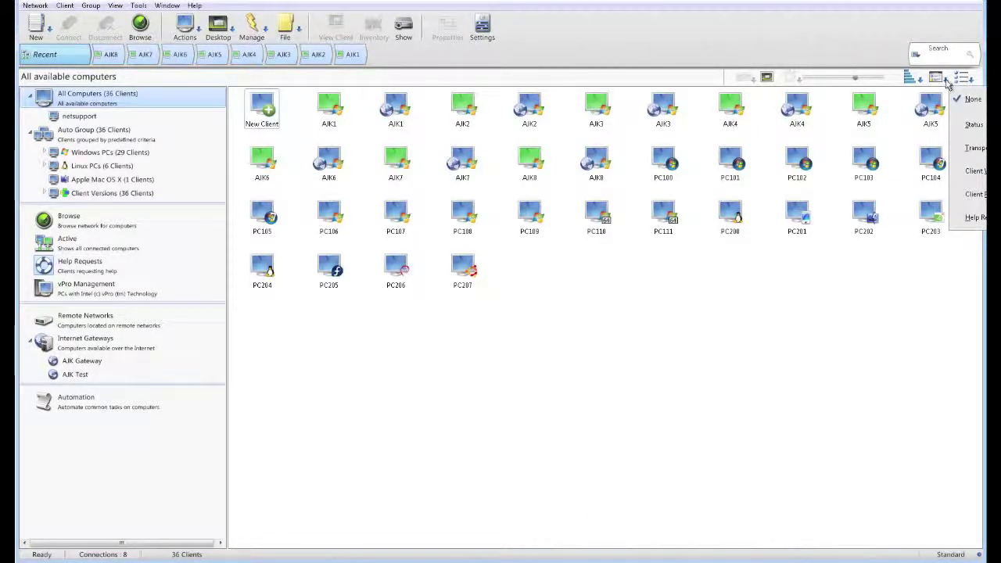
{"action": "left_click", "coordinate": [945, 81]}
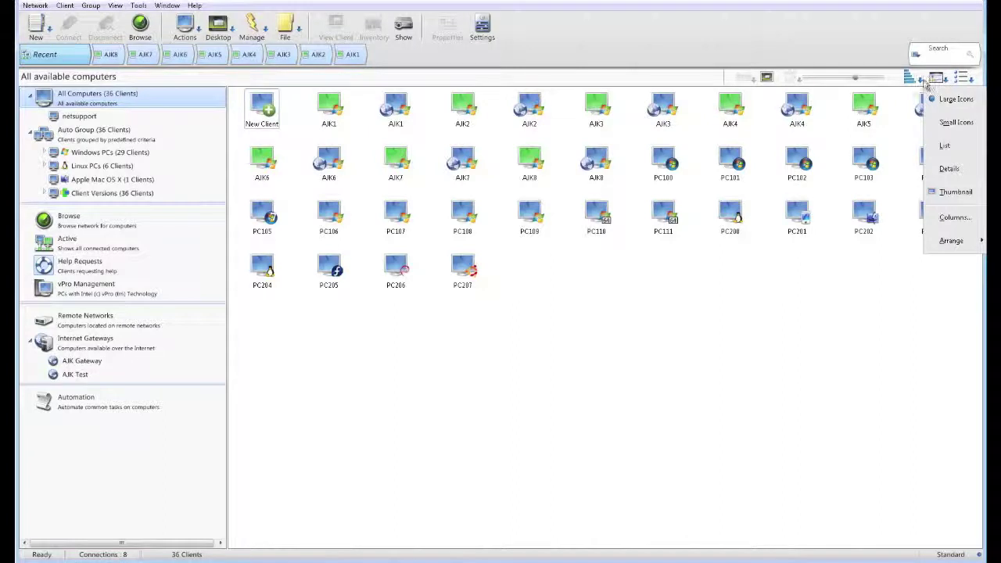
{"action": "left_click", "coordinate": [921, 81]}
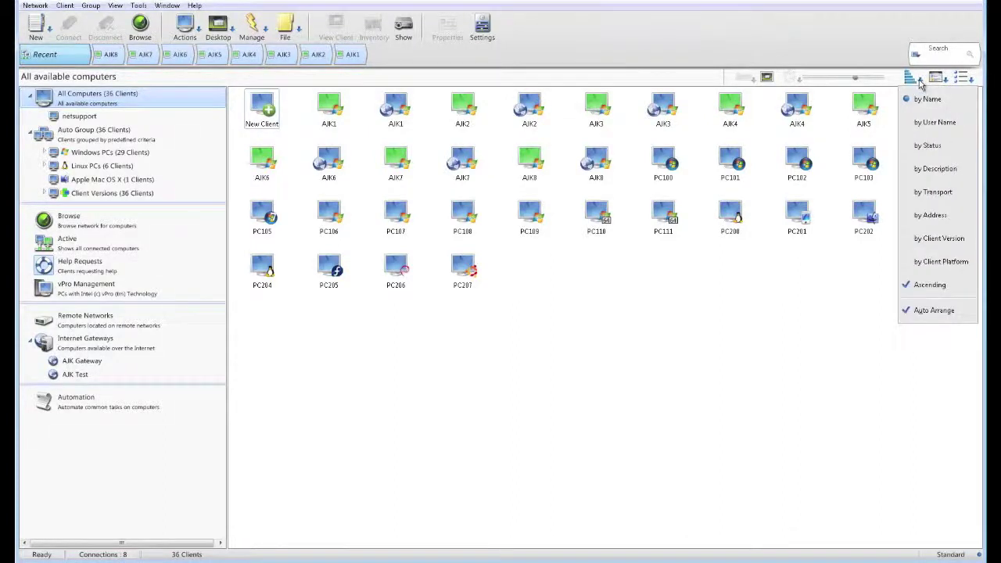
{"action": "left_click", "coordinate": [929, 193]}
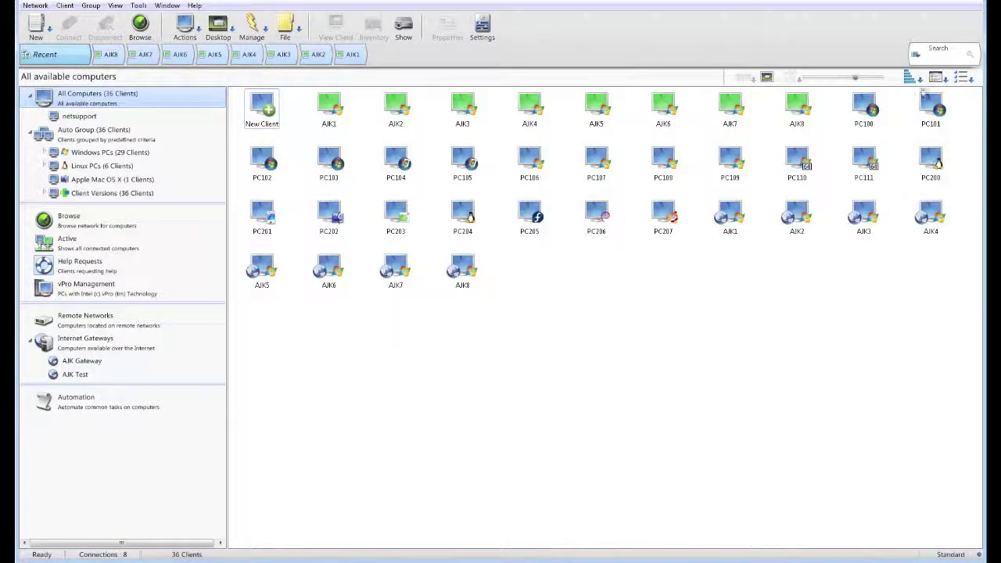
{"action": "left_click", "coordinate": [915, 79]}
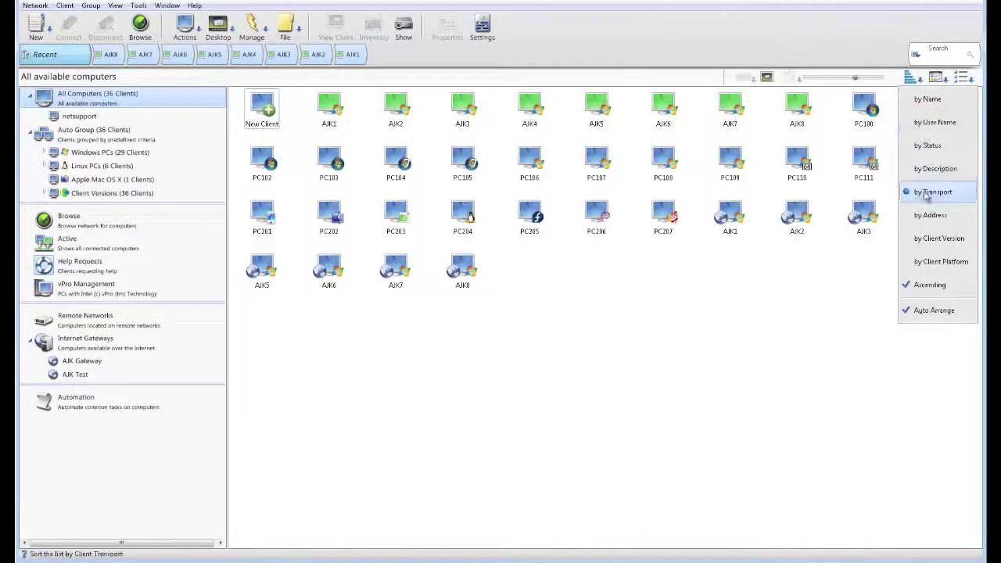
{"action": "left_click", "coordinate": [932, 149]}
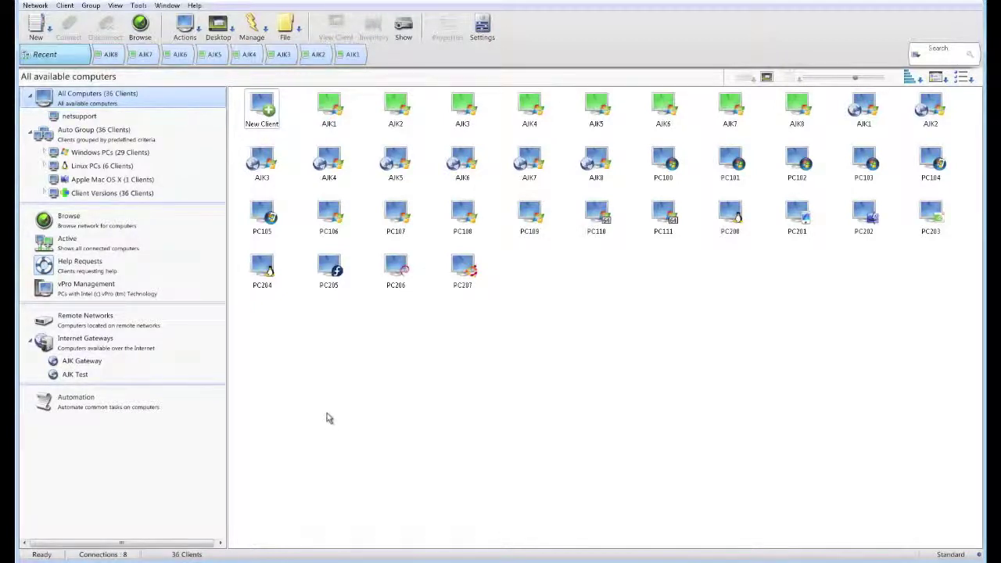
Step: View the AJK2 desktop remotely and review its audio options without enabling any
{"action": "right_click", "coordinate": [399, 108]}
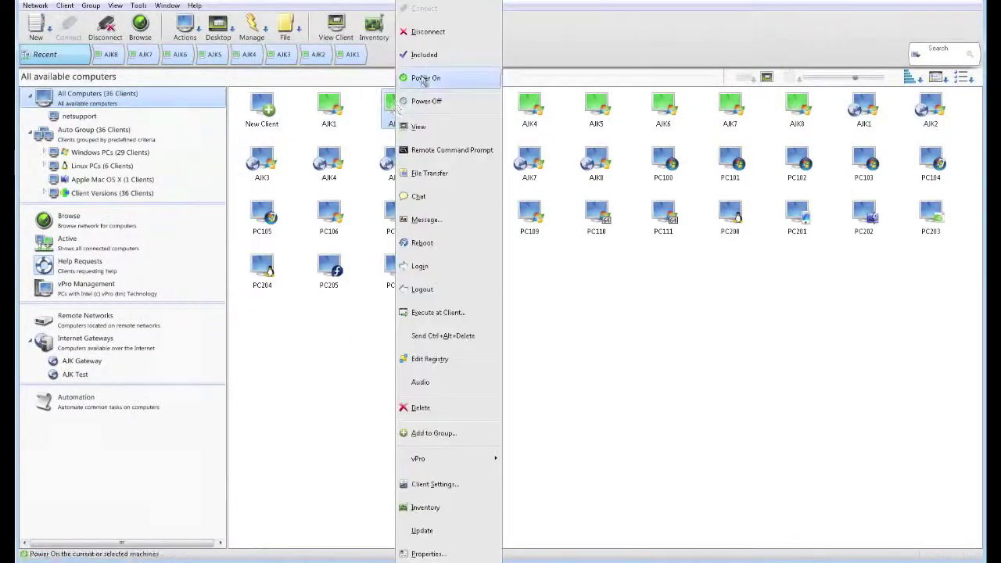
{"action": "left_click", "coordinate": [420, 126]}
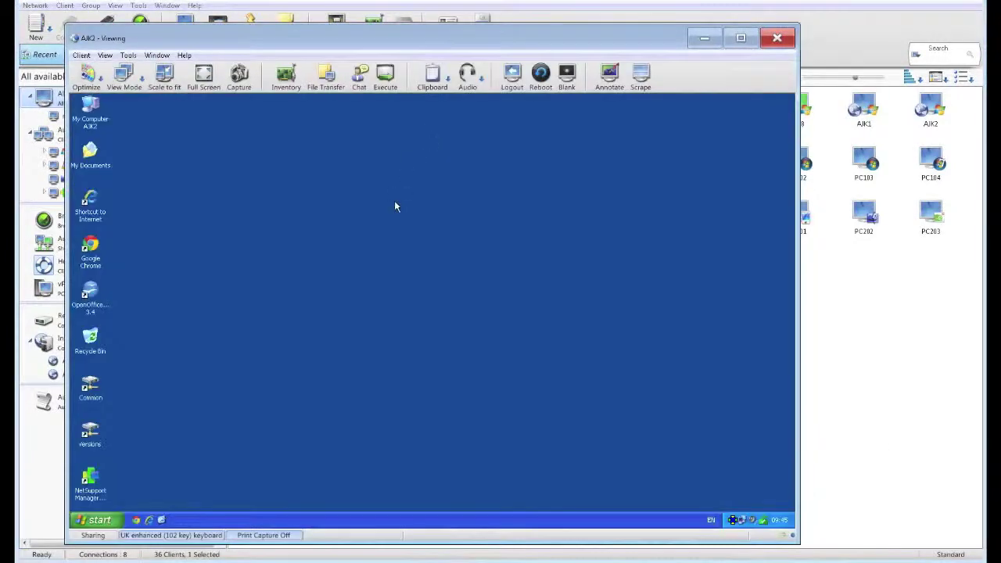
{"action": "left_click_drag", "start_coordinate": [355, 35], "coordinate": [374, 13]}
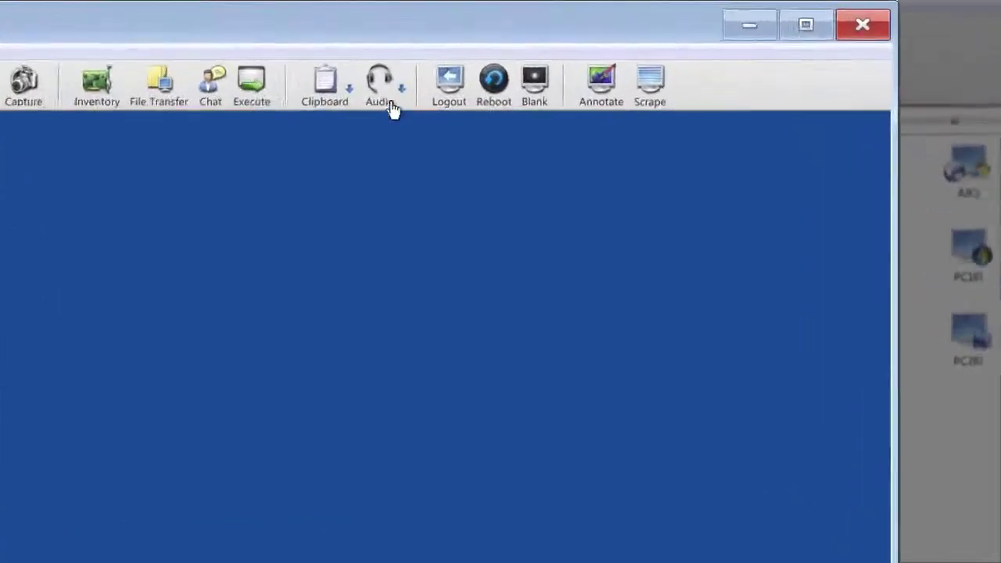
{"action": "left_click", "coordinate": [487, 59]}
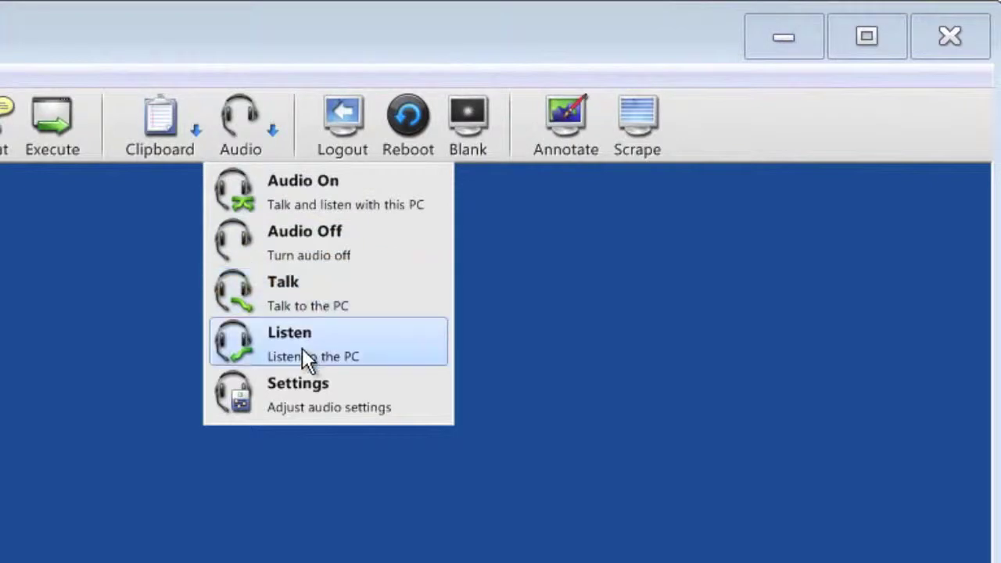
{"action": "left_click", "coordinate": [119, 289]}
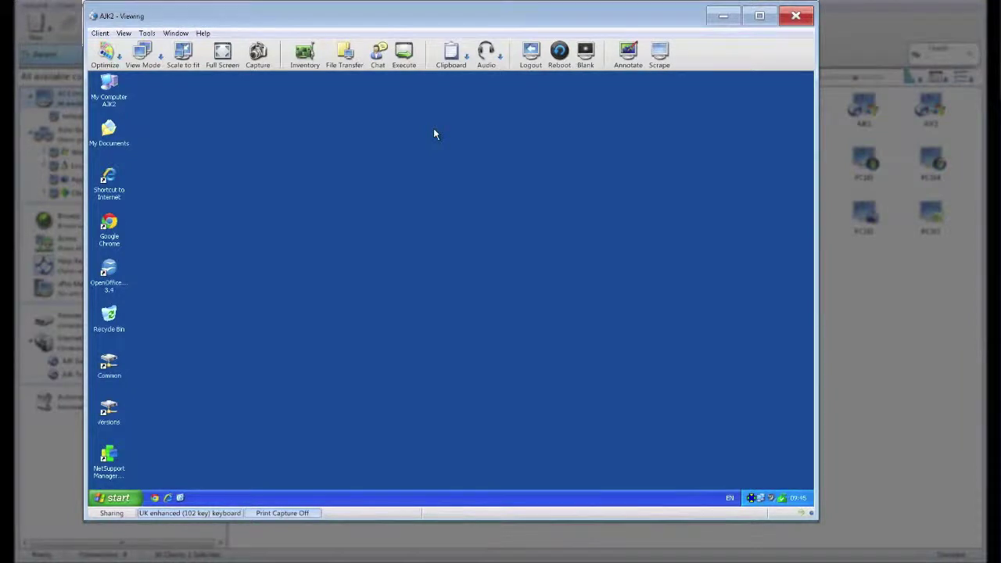
Step: Annotate the AJK2 desktop with red freehand pen strokes beside the Shortcut to Internet icon, choosing a line width first
{"action": "left_click", "coordinate": [628, 56]}
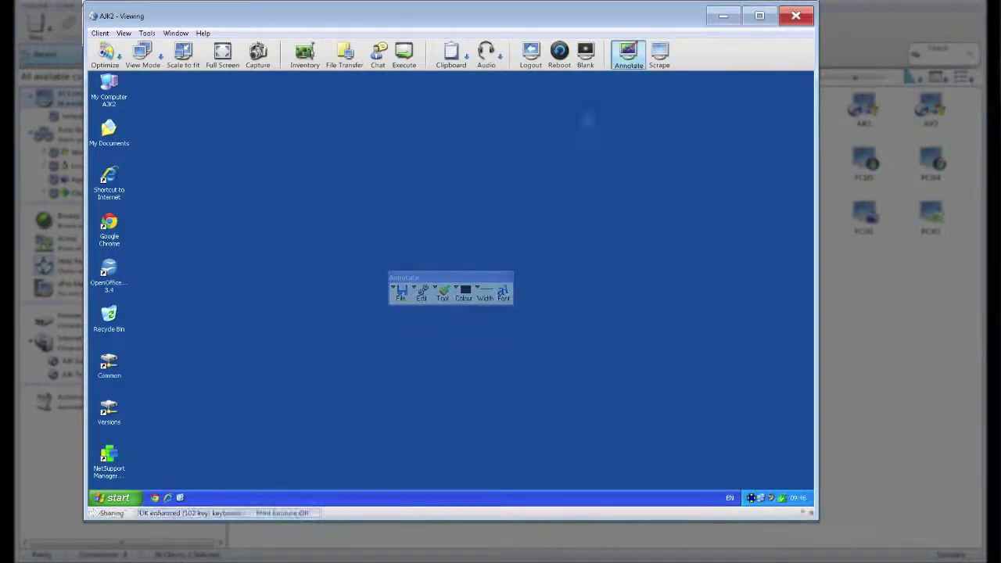
{"action": "left_click", "coordinate": [483, 292]}
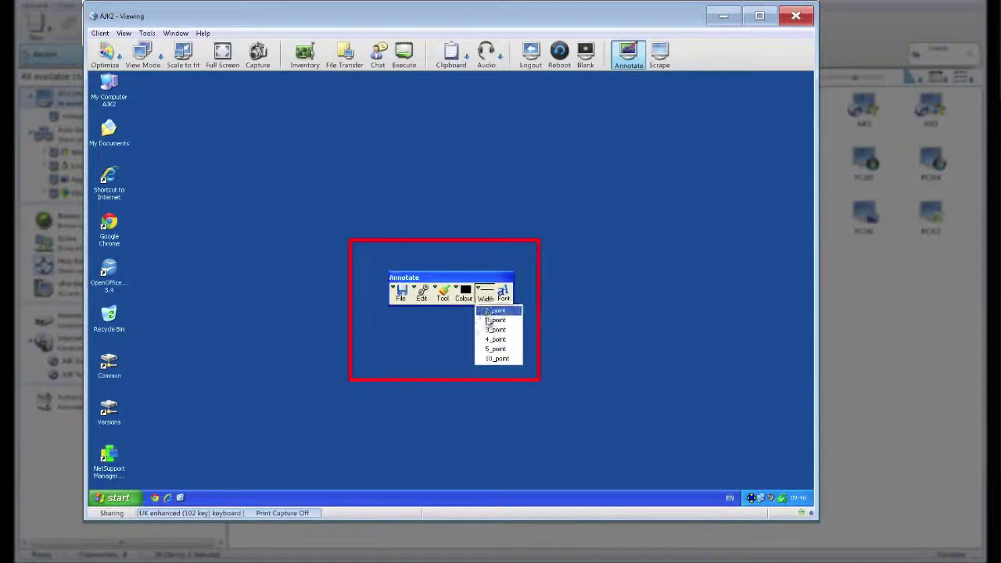
{"action": "left_click", "coordinate": [487, 321]}
{"action": "left_click", "coordinate": [461, 291]}
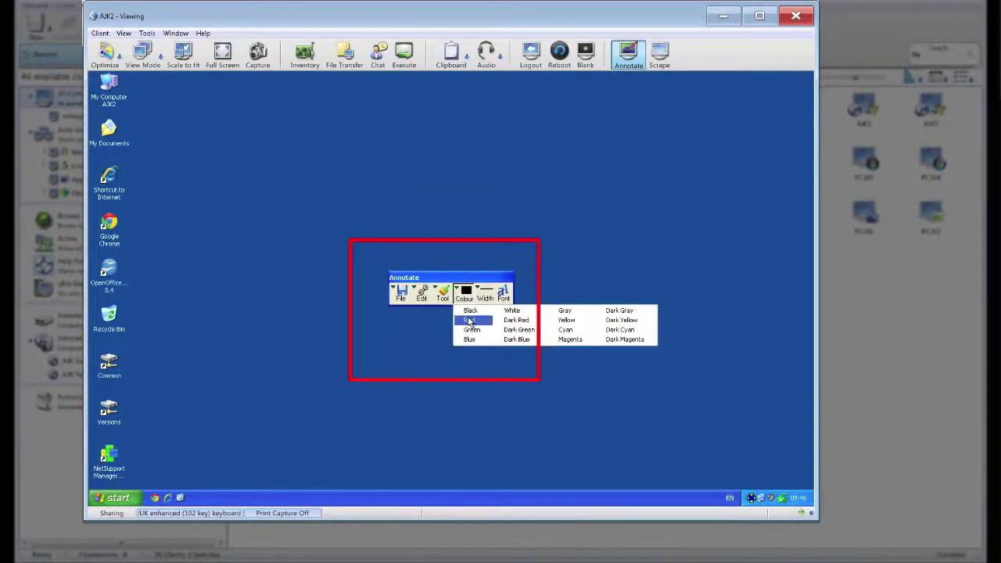
{"action": "left_click", "coordinate": [469, 321]}
{"action": "left_click", "coordinate": [440, 292]}
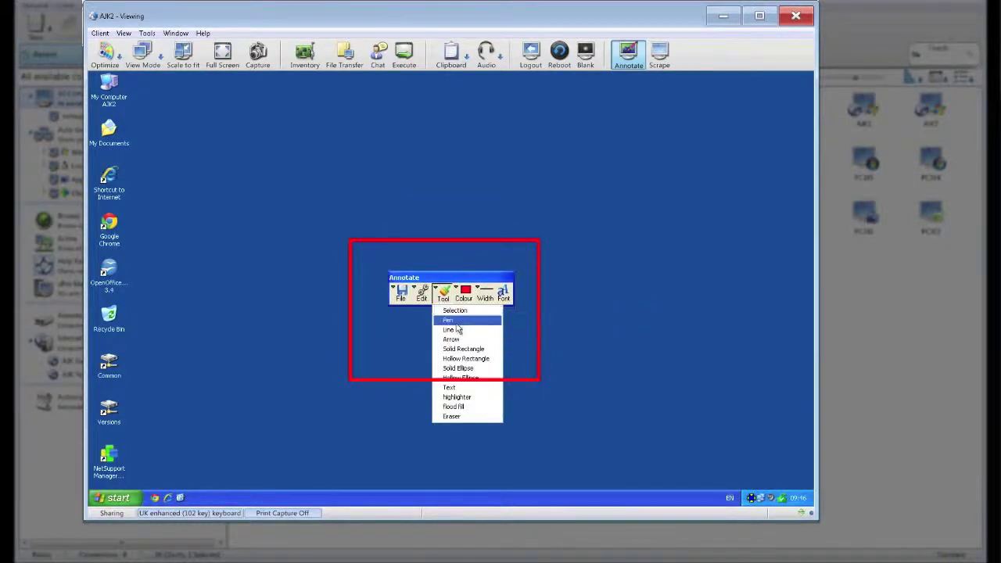
{"action": "left_click", "coordinate": [447, 320]}
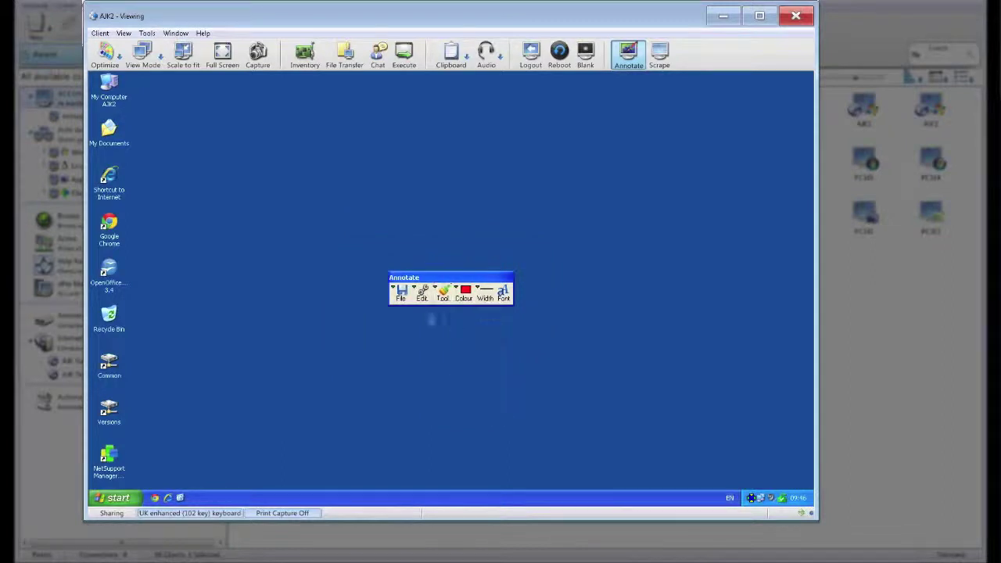
{"action": "mouse_move", "coordinate": [131, 166]}
{"action": "left_mouse_down"}
{"action": "mouse_move", "coordinate": [94, 181]}
{"action": "mouse_move", "coordinate": [142, 205]}
{"action": "mouse_move", "coordinate": [138, 164]}
{"action": "left_mouse_up"}
{"action": "mouse_move", "coordinate": [214, 147]}
{"action": "left_mouse_down"}
{"action": "mouse_move", "coordinate": [165, 170]}
{"action": "mouse_move", "coordinate": [169, 156]}
{"action": "mouse_move", "coordinate": [167, 172]}
{"action": "mouse_move", "coordinate": [185, 173]}
{"action": "left_mouse_up"}
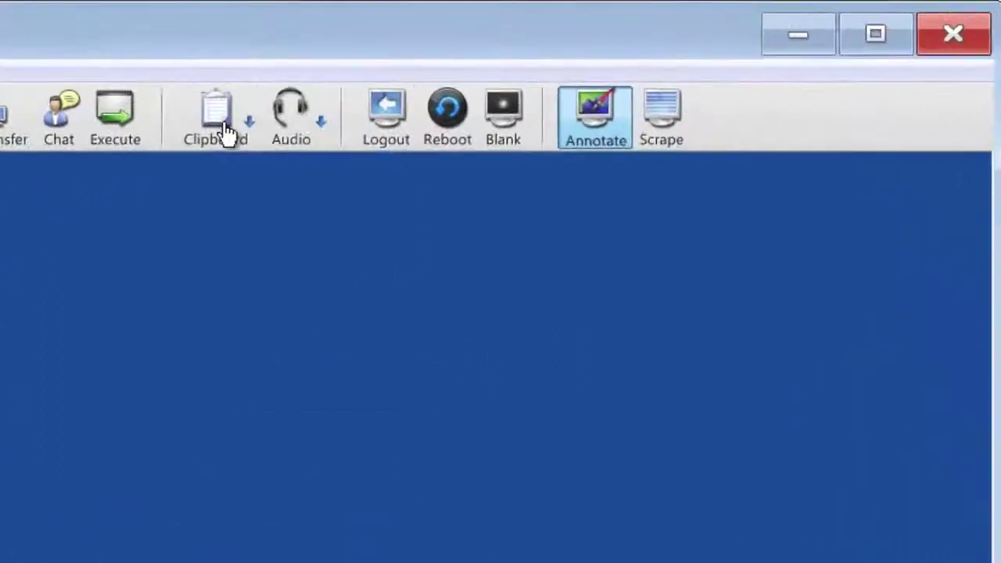
Step: Execute notepad.exe remotely on the AJK1 client and close its view window
{"action": "left_click", "coordinate": [222, 122]}
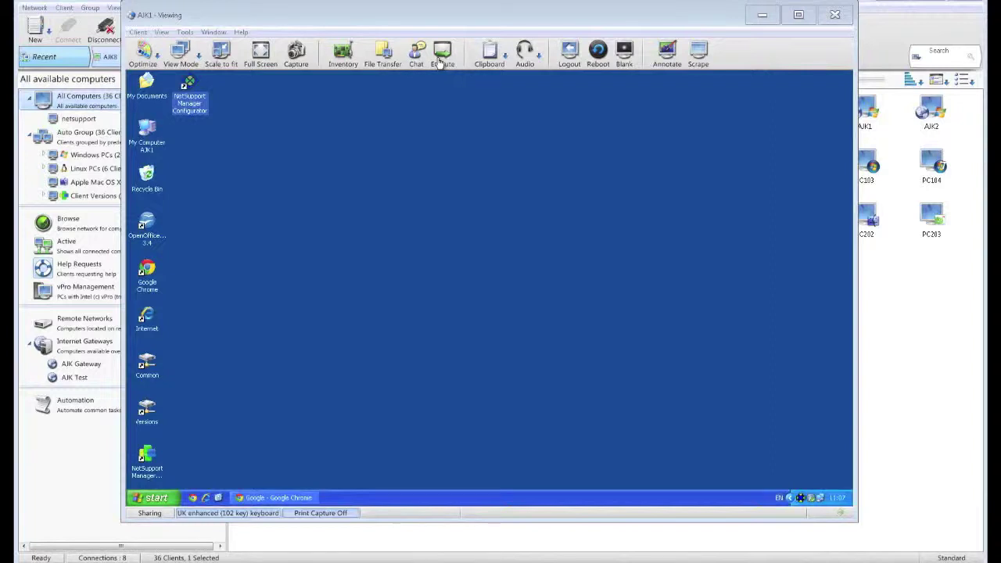
{"action": "left_click", "coordinate": [440, 63]}
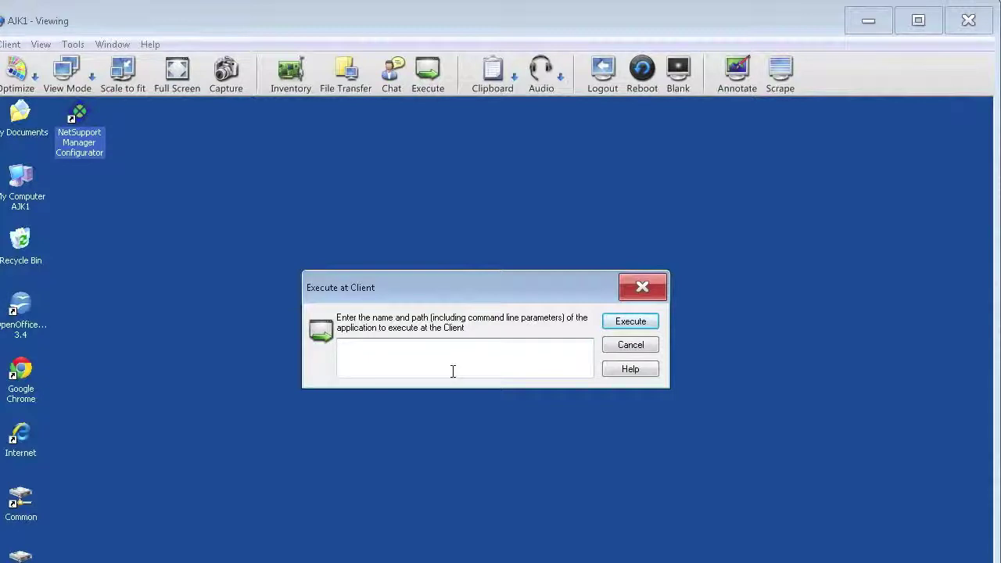
{"action": "type", "text": "notepad.exe"}
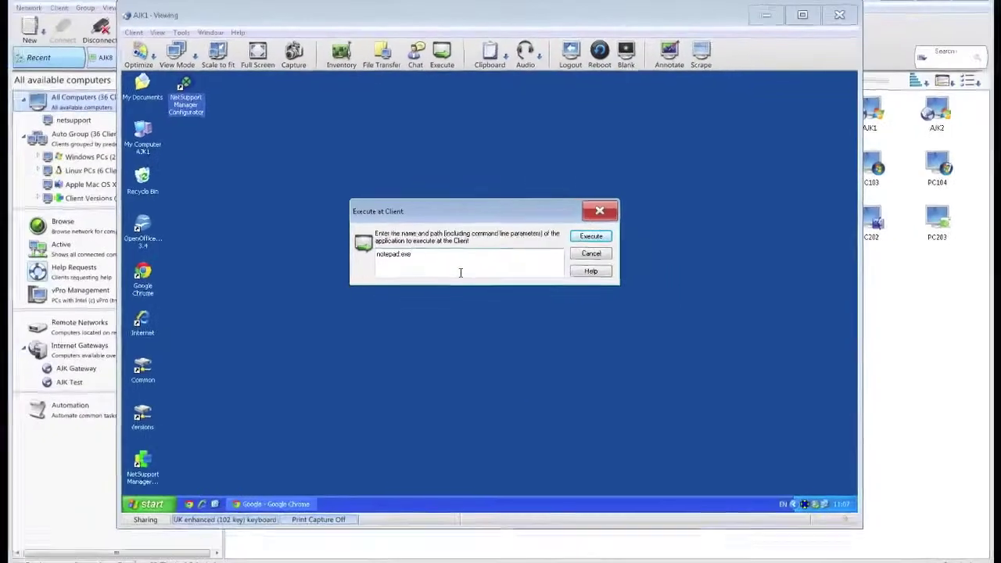
{"action": "key", "text": "Return"}
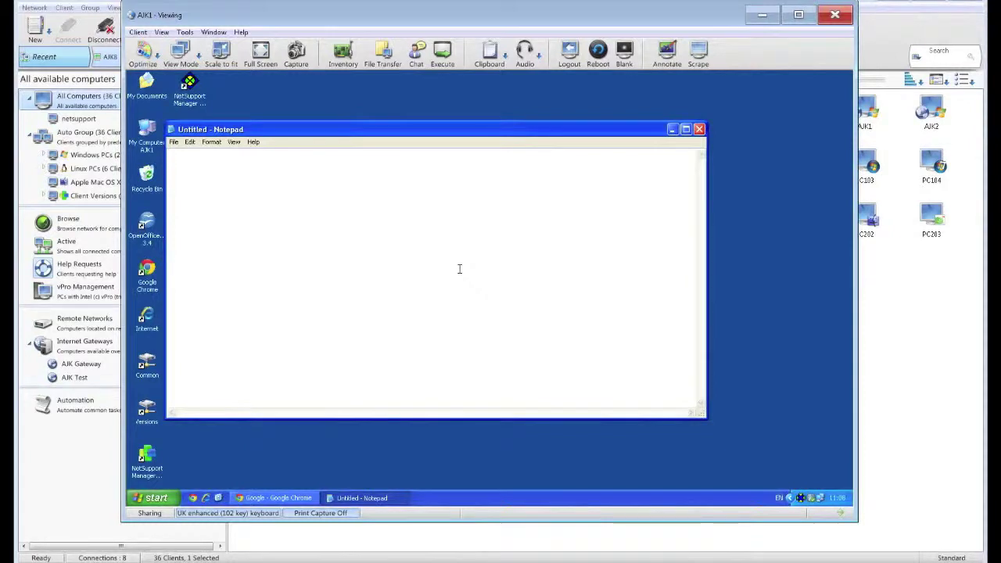
{"action": "left_click", "coordinate": [835, 15]}
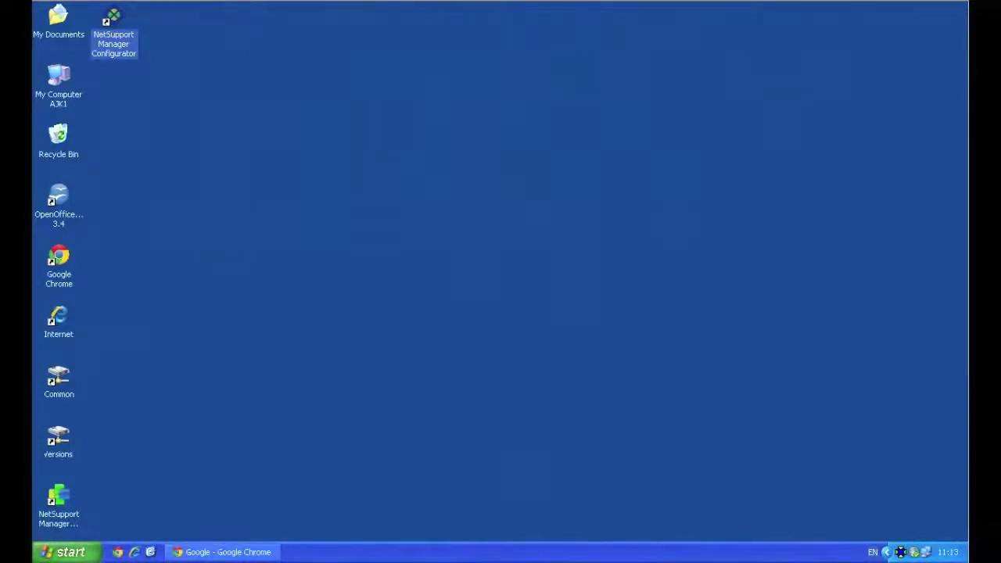
Step: Start the NetSupport Manager Configurator in Advanced mode, open the Master Profile for editing and reposition its settings window
{"action": "double_click", "coordinate": [117, 46]}
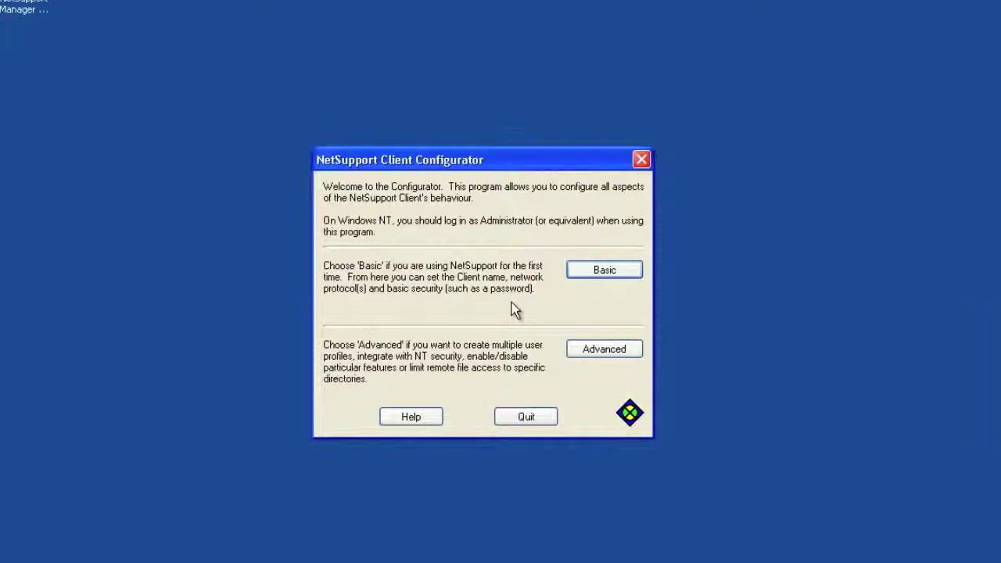
{"action": "left_click", "coordinate": [601, 353]}
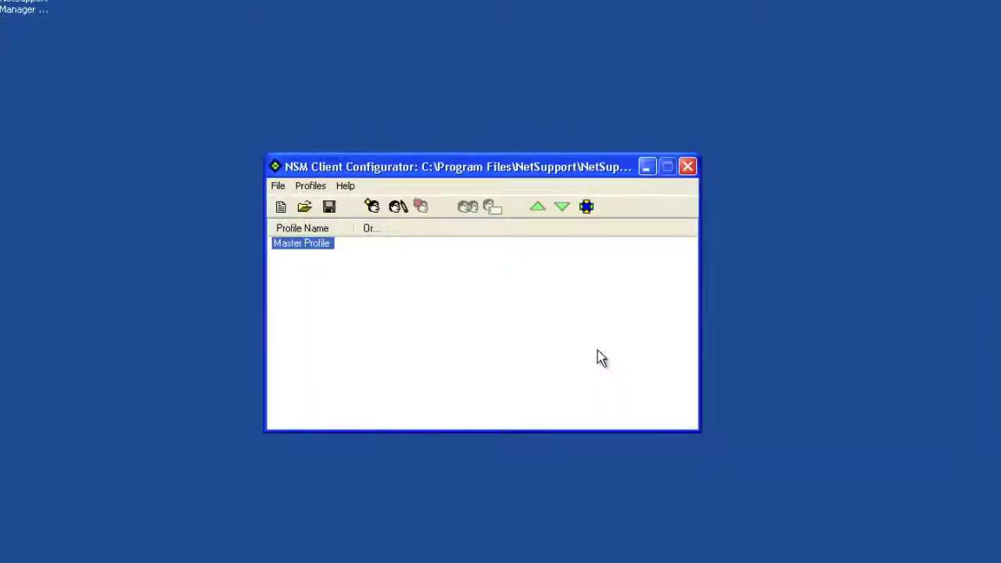
{"action": "left_click", "coordinate": [399, 209]}
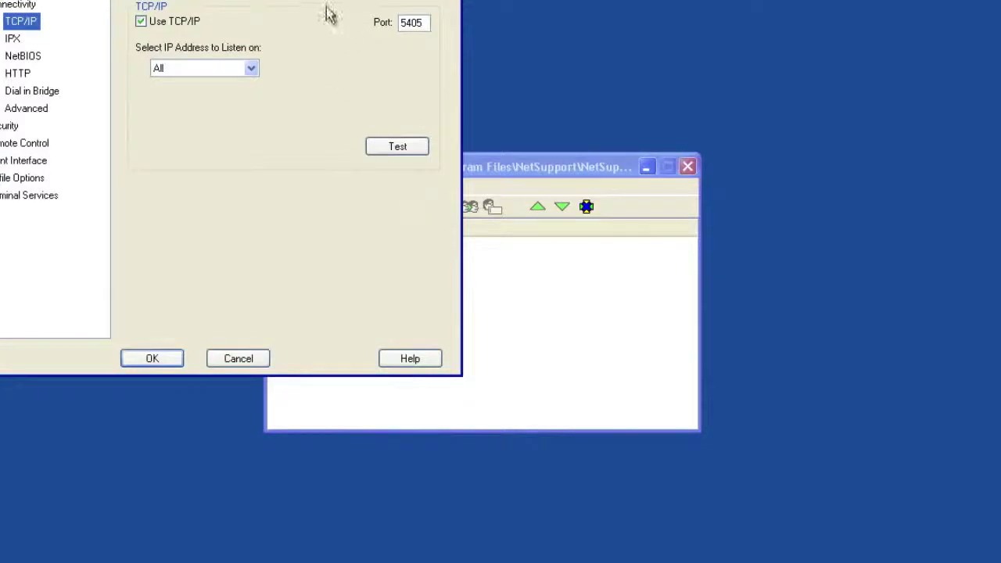
{"action": "left_click_drag", "start_coordinate": [301, 1], "coordinate": [583, 72]}
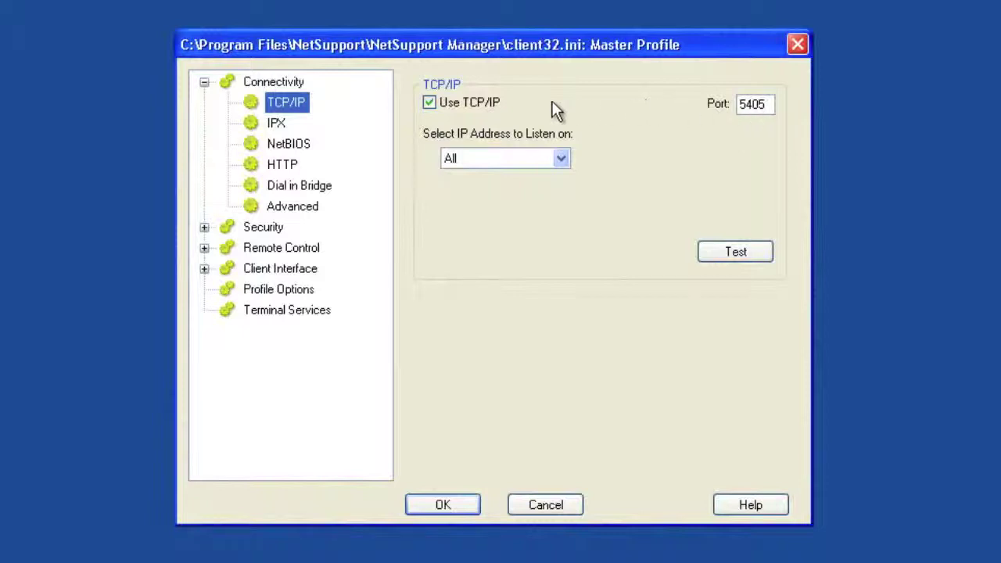
Step: Review the Master Profile's connectivity settings for IPX, NetBIOS, HTTP, Dial in Bridge and Advanced
{"action": "left_click", "coordinate": [280, 125]}
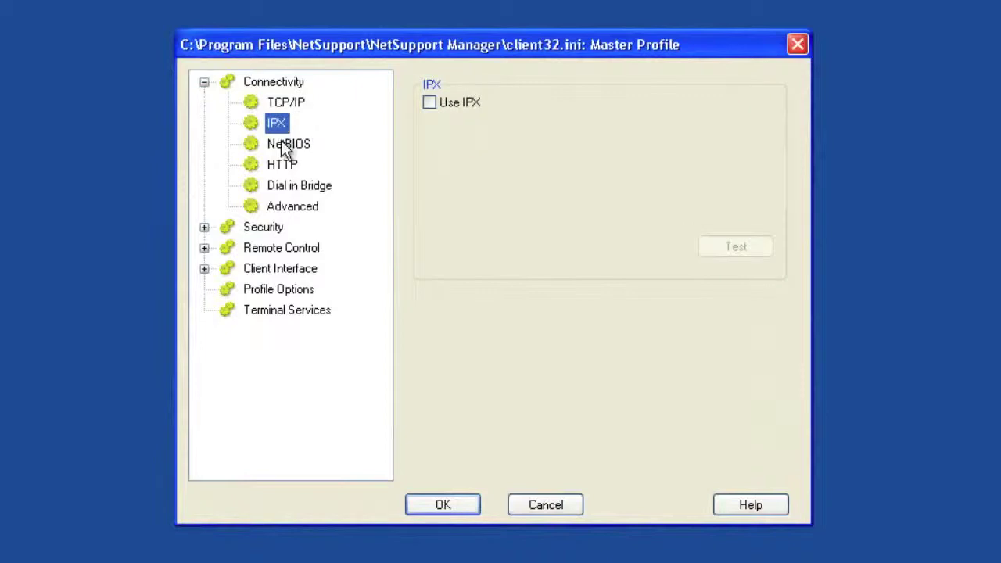
{"action": "left_click", "coordinate": [283, 145]}
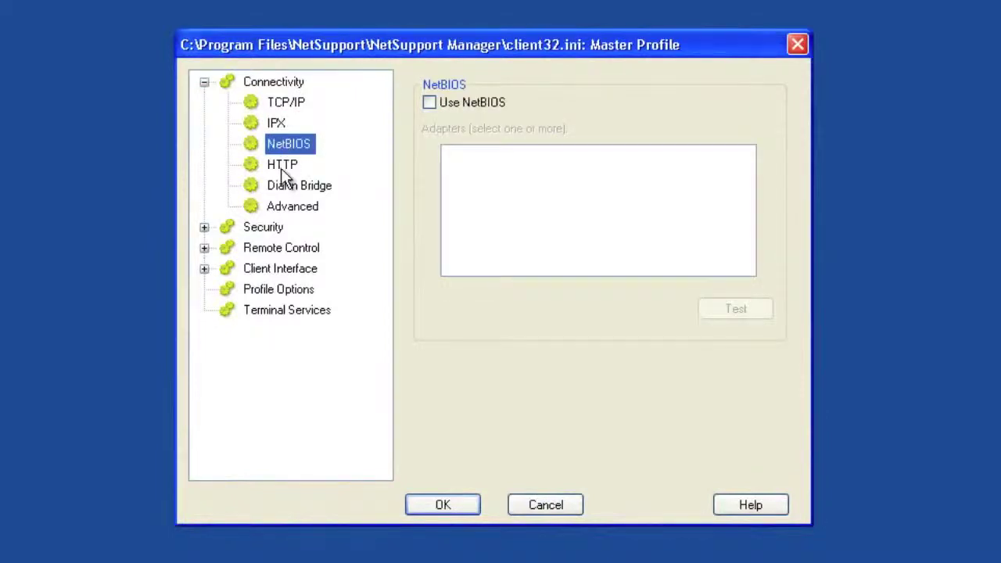
{"action": "left_click", "coordinate": [282, 167]}
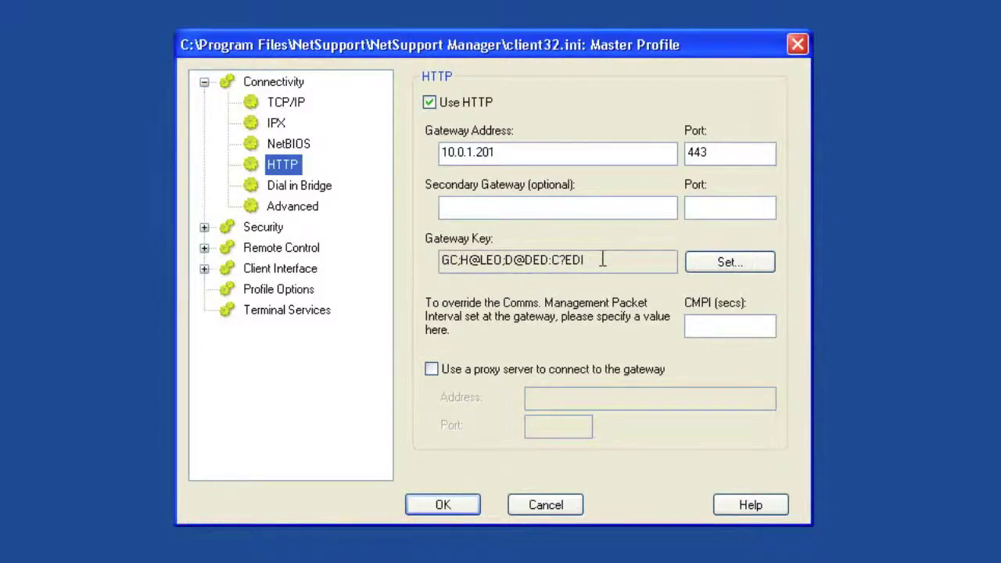
{"action": "left_click", "coordinate": [305, 187]}
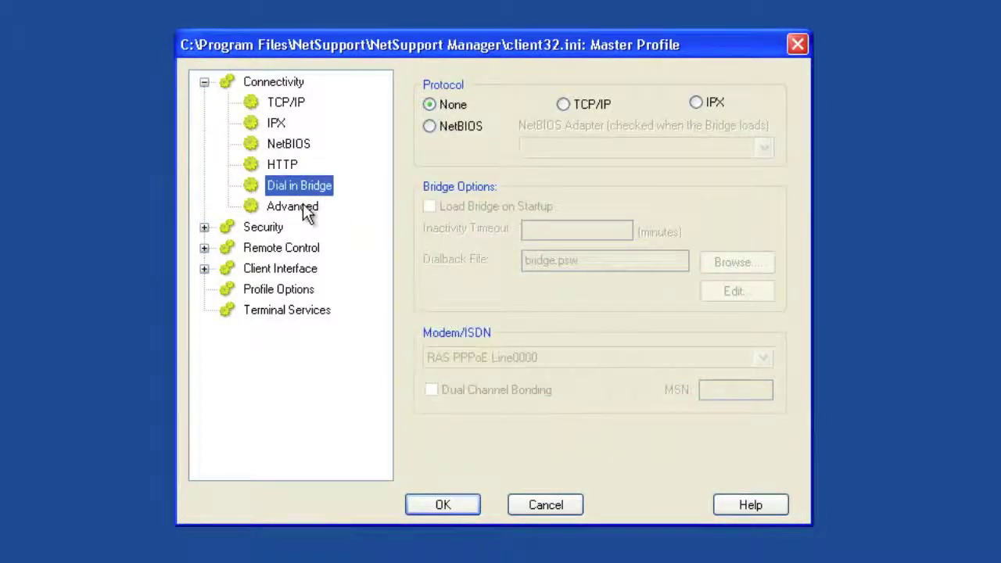
{"action": "left_click", "coordinate": [305, 208]}
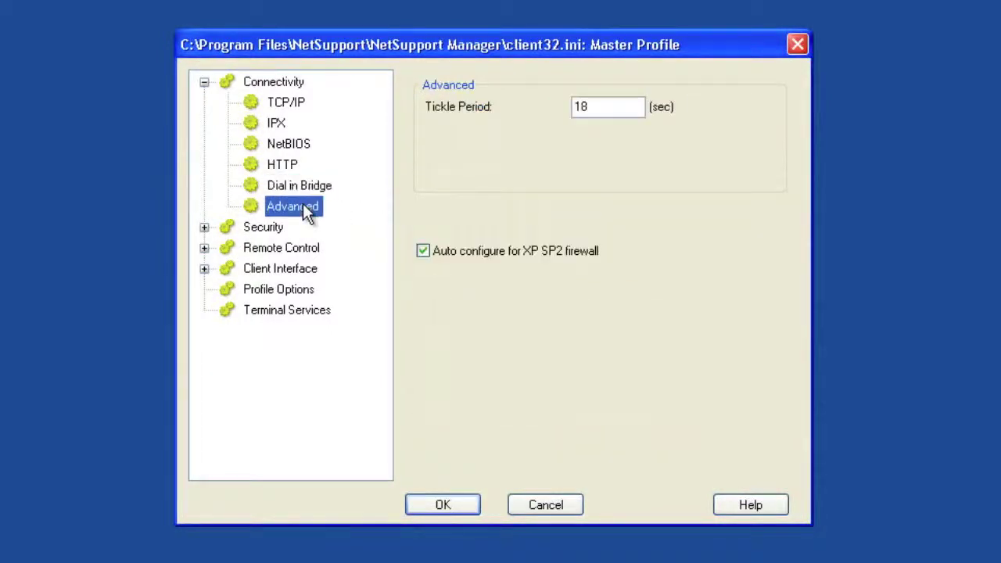
Step: Review the User Validation security settings and the list of valid usernames, cancelling out of the list
{"action": "left_click", "coordinate": [269, 227]}
{"action": "left_click_drag", "start_coordinate": [384, 197], "coordinate": [385, 263]}
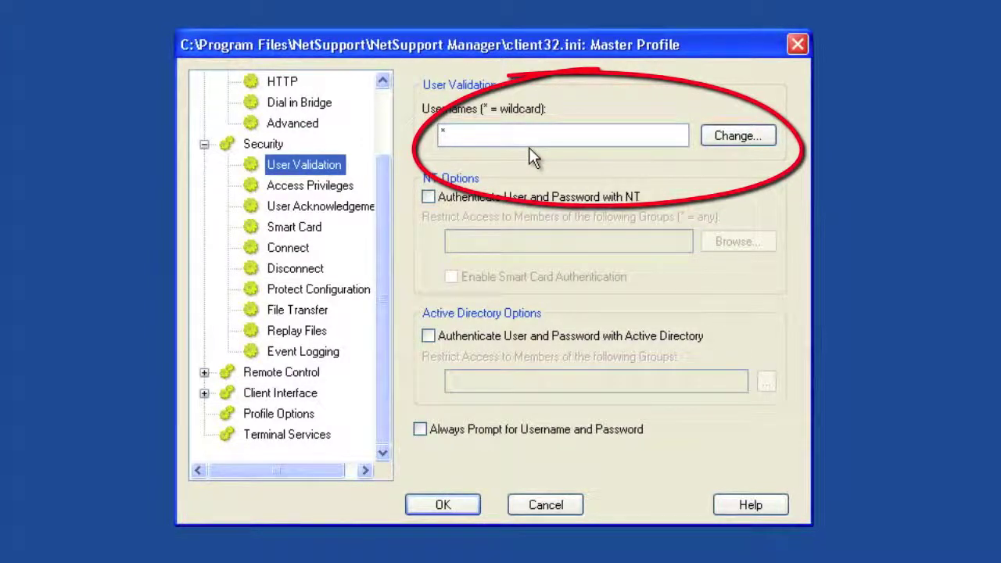
{"action": "left_click", "coordinate": [712, 135]}
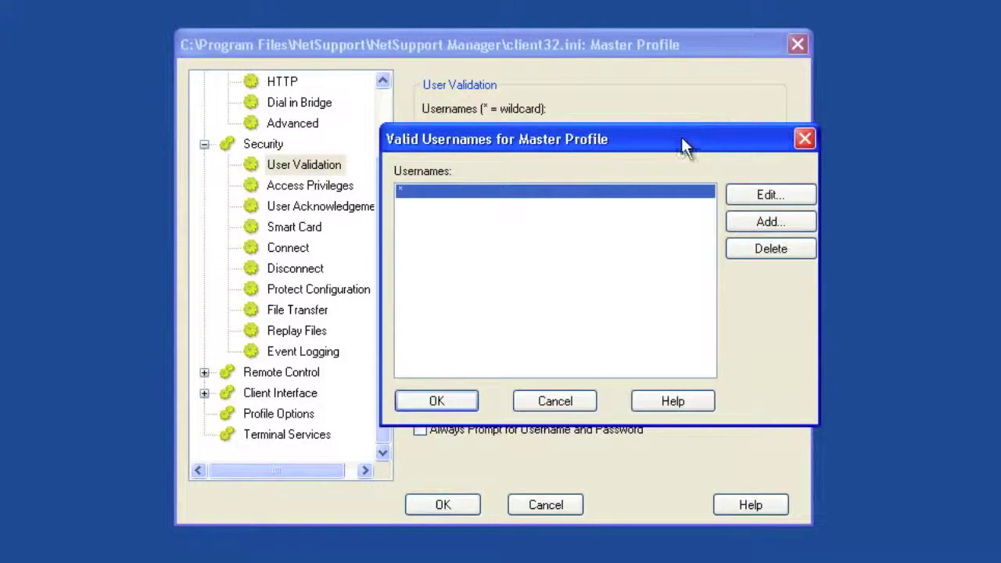
{"action": "left_click_drag", "start_coordinate": [658, 143], "coordinate": [607, 144]}
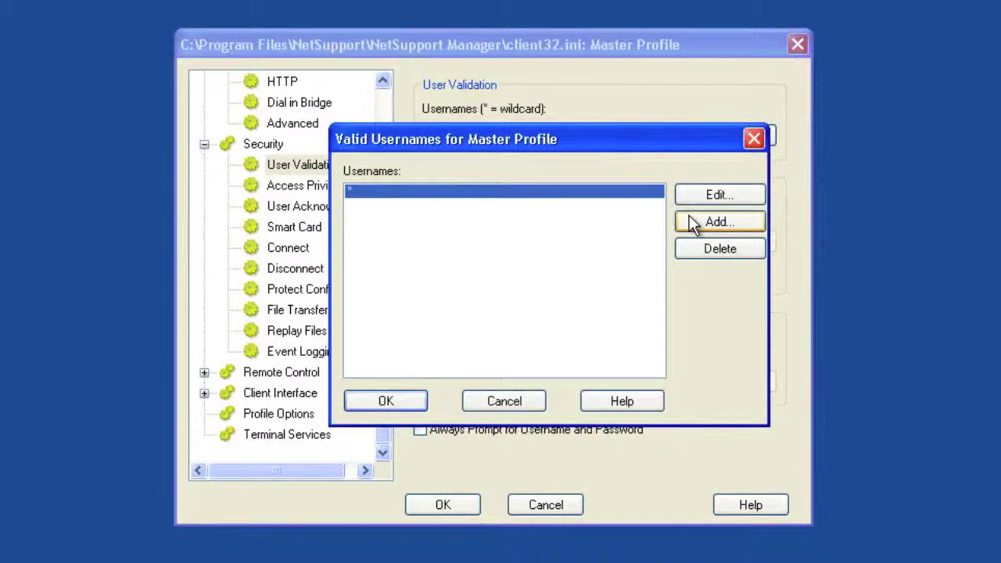
{"action": "left_click", "coordinate": [518, 401]}
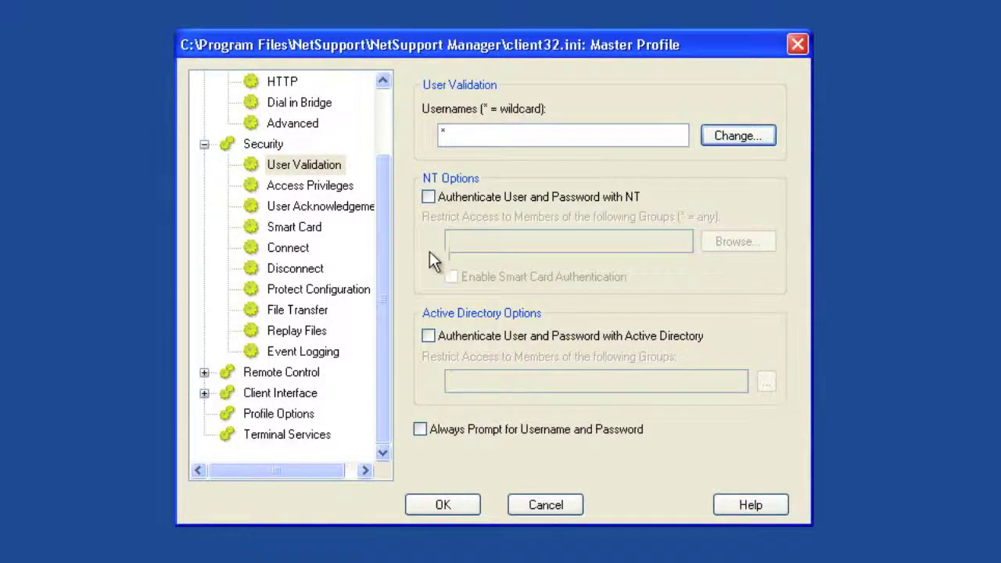
Step: Review the access privileges and user acknowledgement settings, switching User Acknowledgement Required on and back off
{"action": "left_click", "coordinate": [334, 186]}
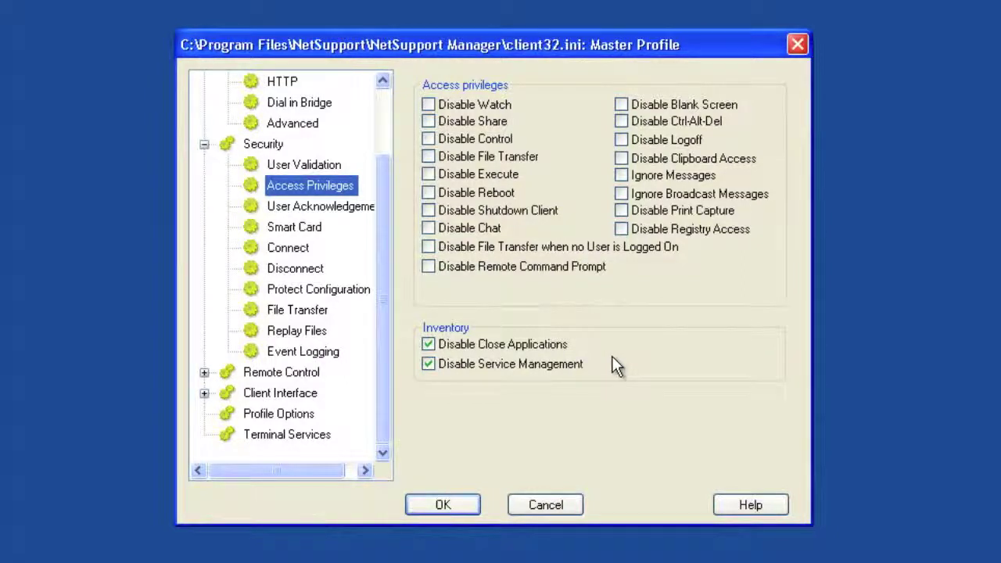
{"action": "left_click", "coordinate": [339, 205]}
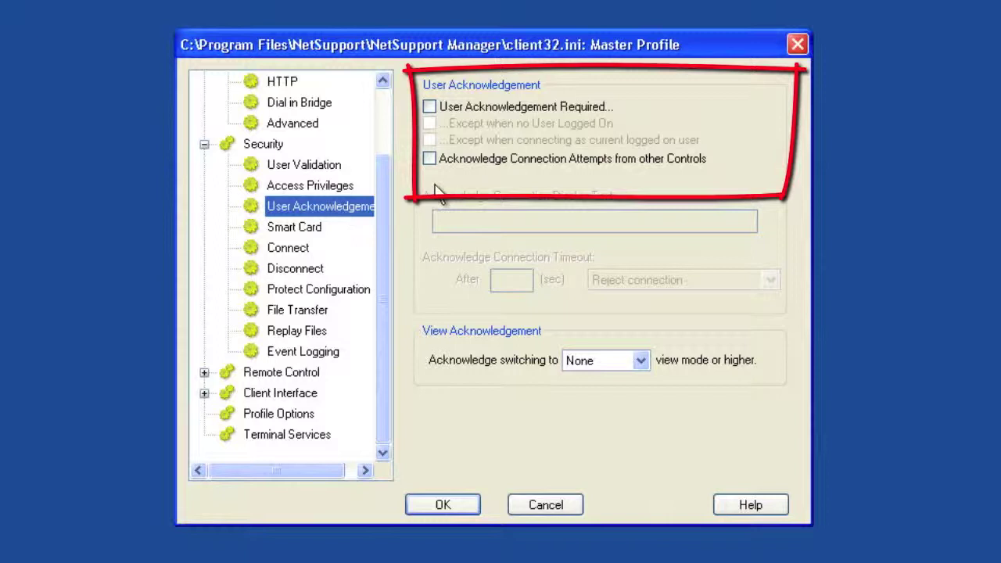
{"action": "left_click", "coordinate": [429, 107]}
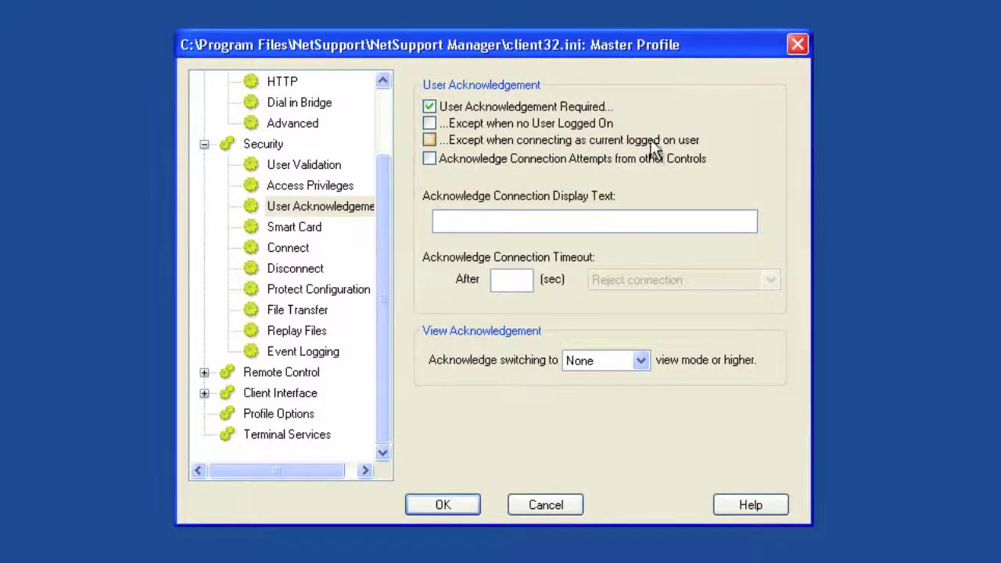
{"action": "left_click", "coordinate": [429, 107]}
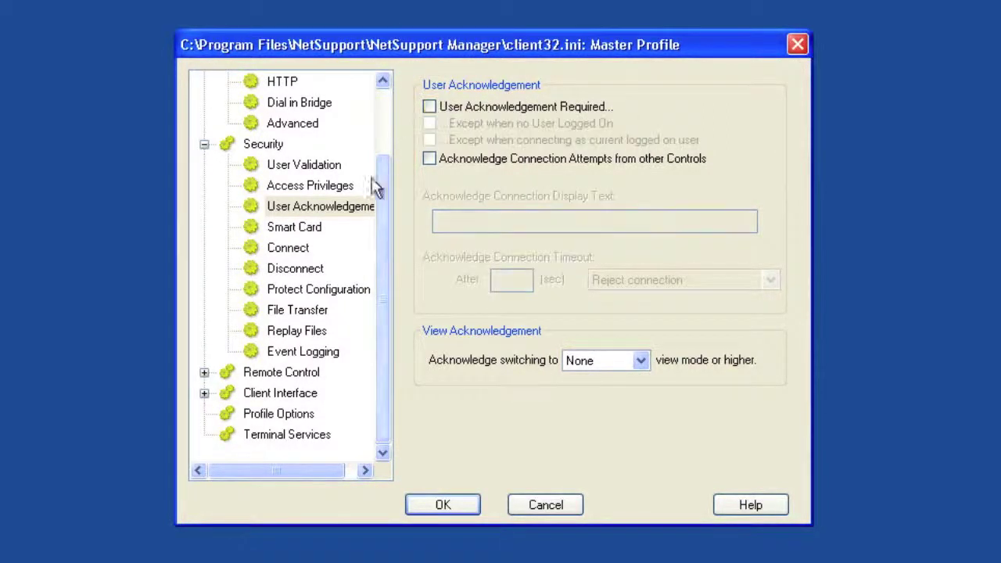
Step: Review the Smart Card, Connect, Disconnect, Protect Configuration, File Transfer and Replay Files security settings
{"action": "left_click", "coordinate": [298, 226]}
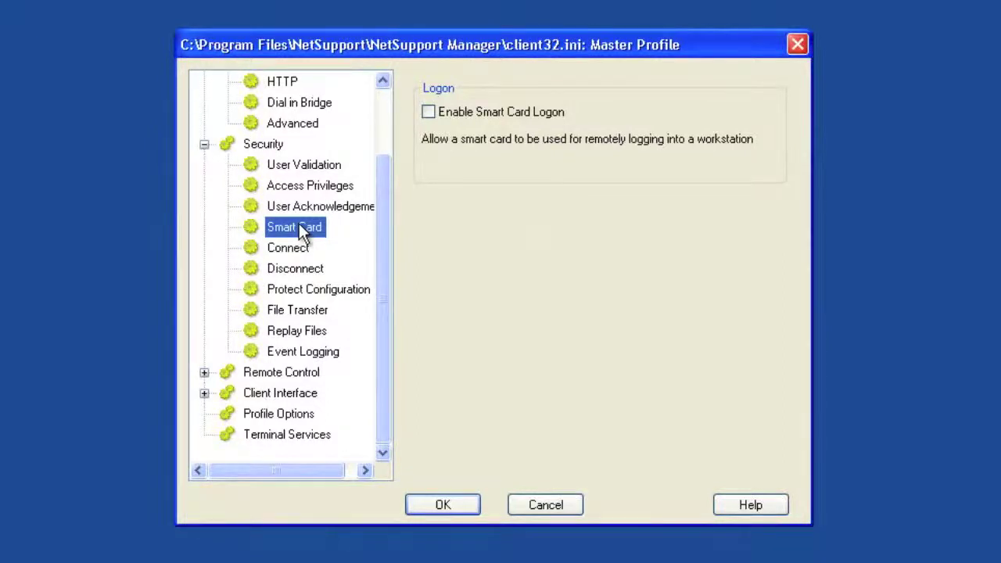
{"action": "left_click", "coordinate": [298, 249]}
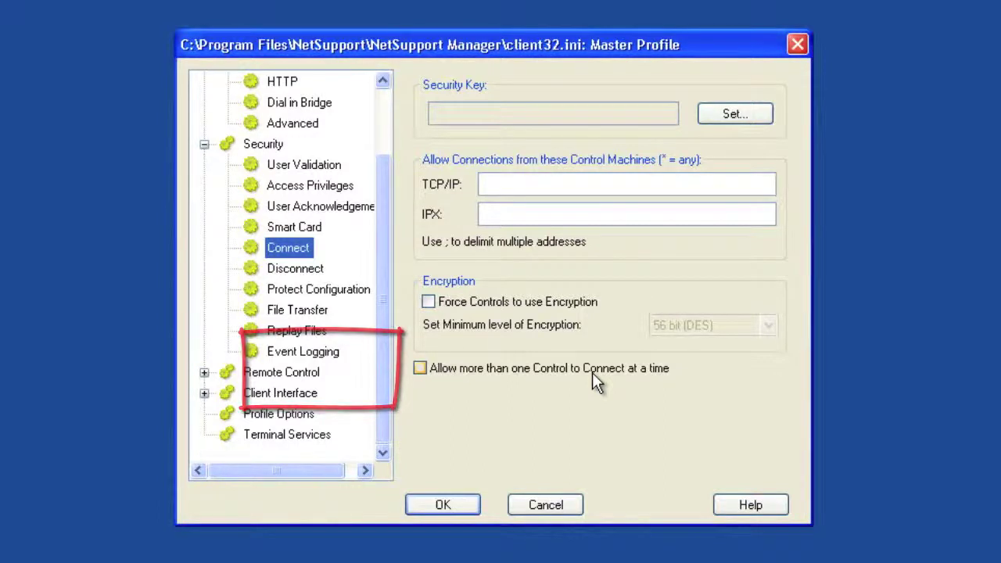
{"action": "left_click", "coordinate": [273, 267]}
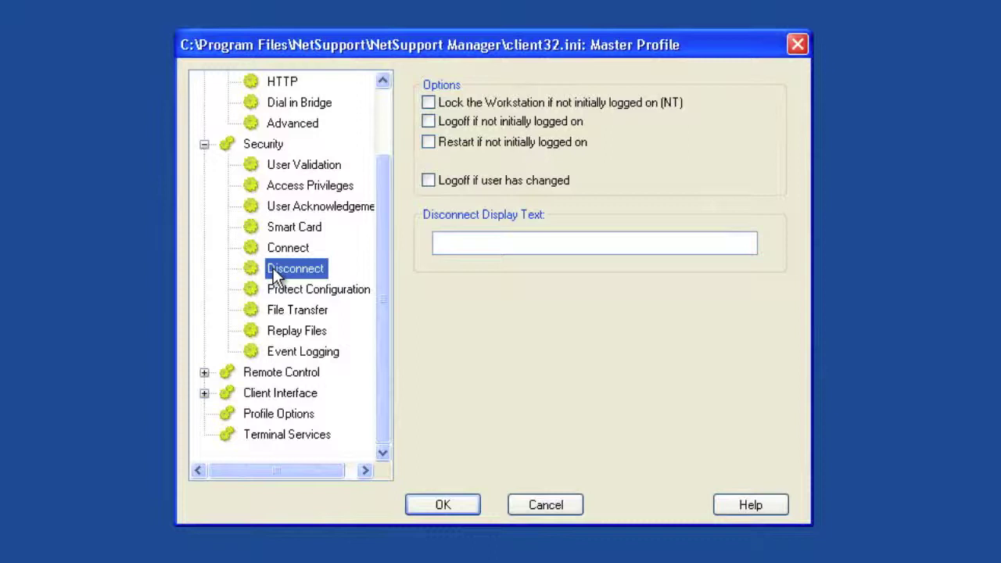
{"action": "left_click", "coordinate": [283, 291]}
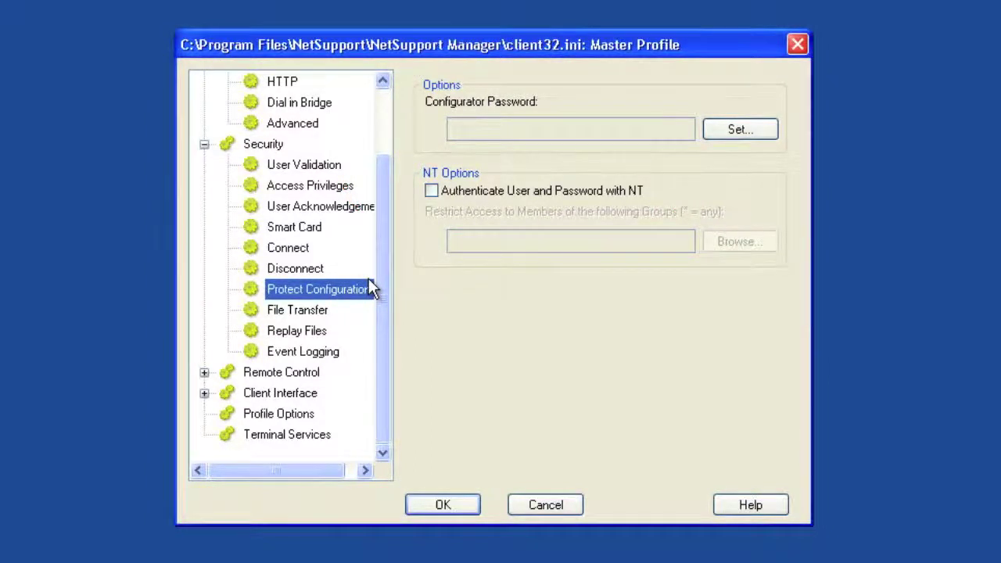
{"action": "left_click", "coordinate": [310, 313]}
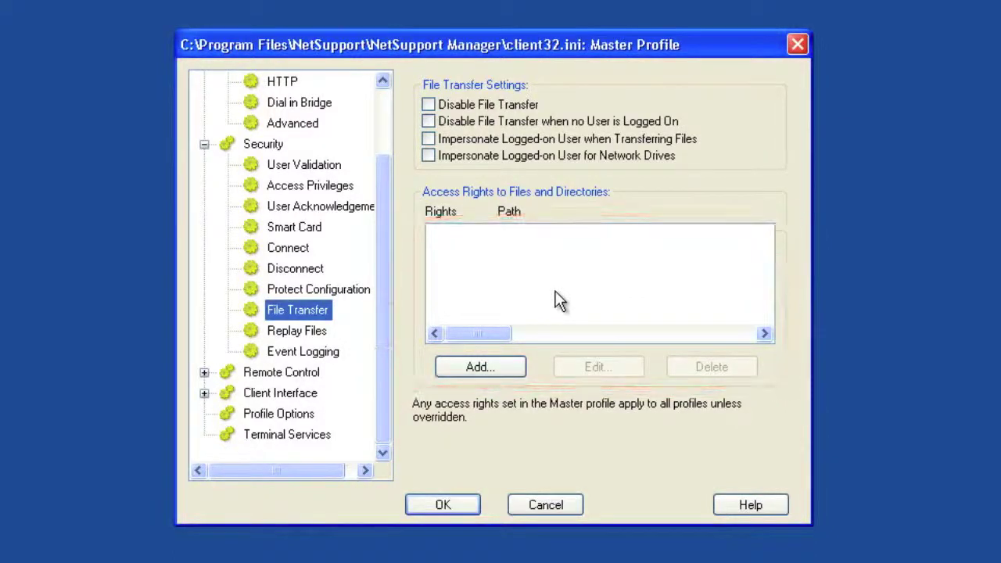
{"action": "left_click", "coordinate": [322, 331]}
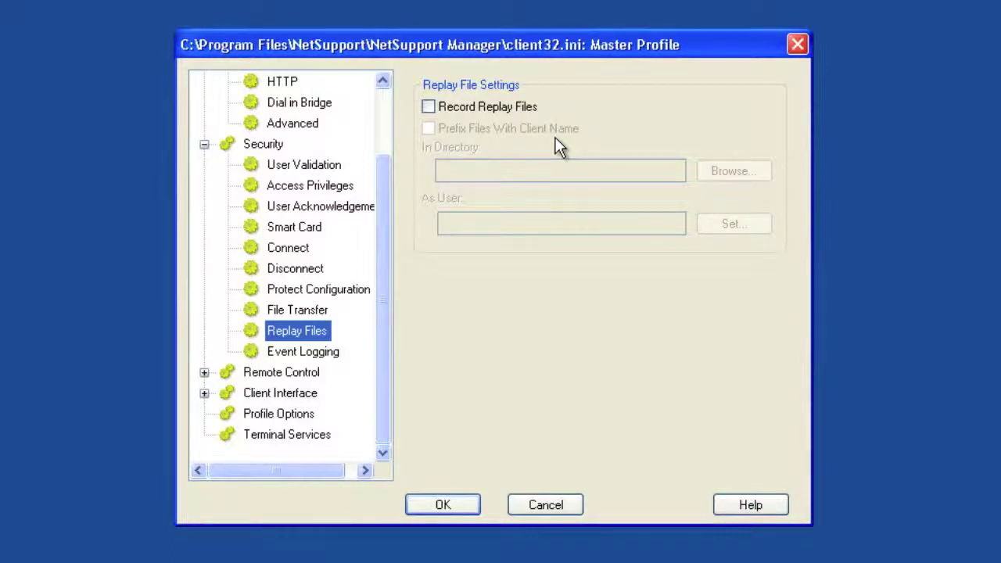
Step: Examine the Event Logging settings by enabling logging to a file, and switch logging back off
{"action": "key", "text": "Down"}
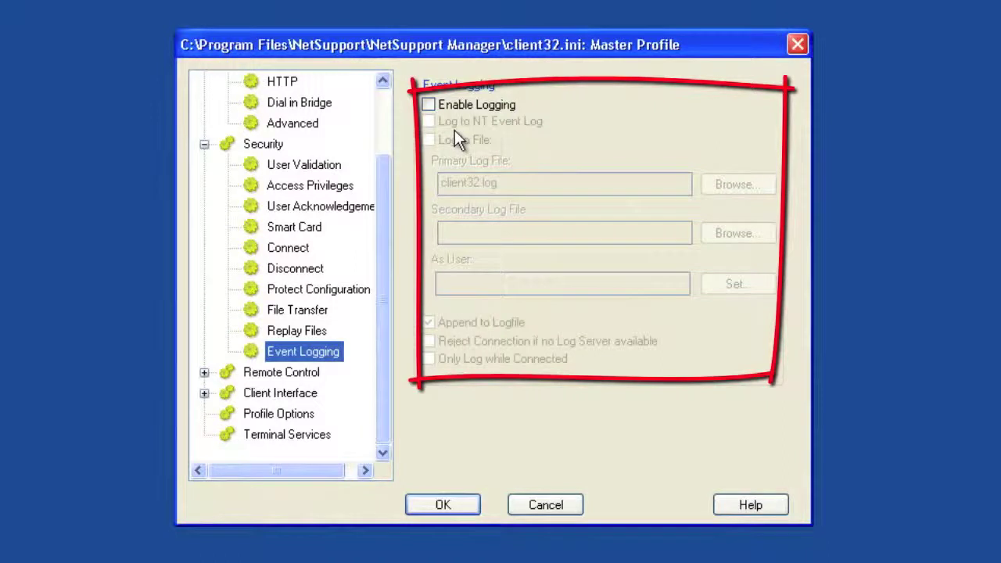
{"action": "left_click", "coordinate": [430, 104]}
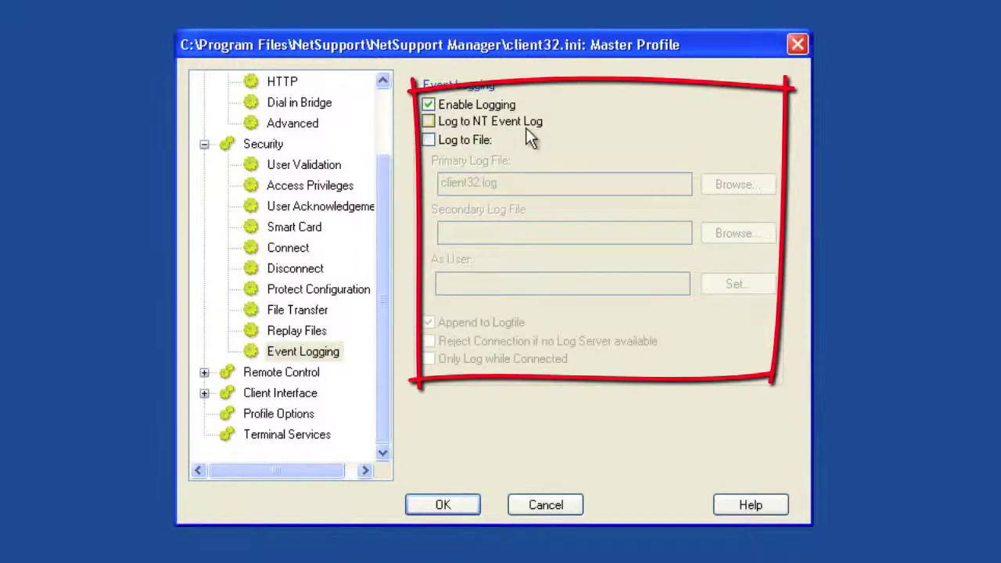
{"action": "left_click", "coordinate": [461, 141]}
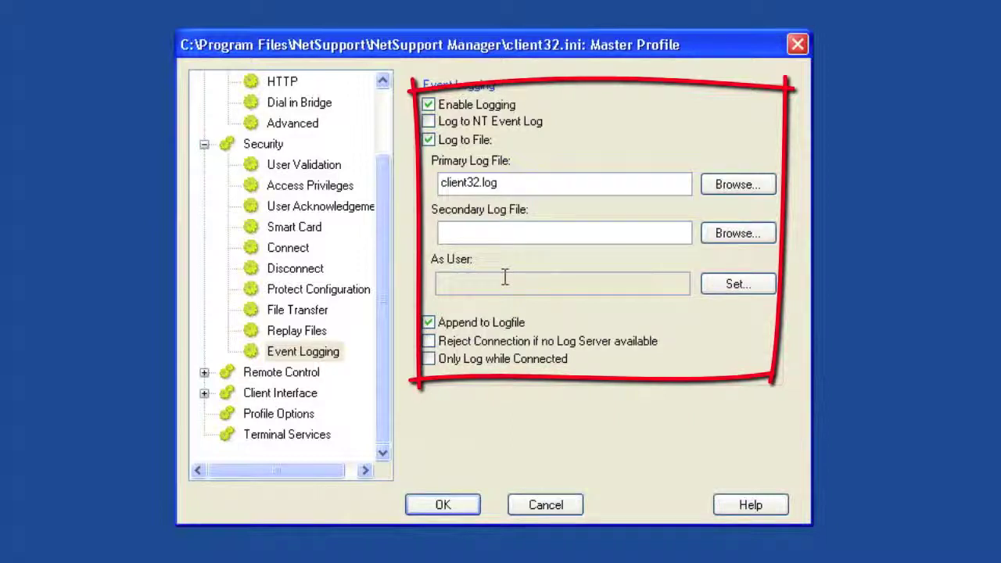
{"action": "left_click", "coordinate": [437, 111]}
Step: Review the Remote Control view settings and the maximum colour depth choices, selecting Unlimited
{"action": "left_click", "coordinate": [290, 376]}
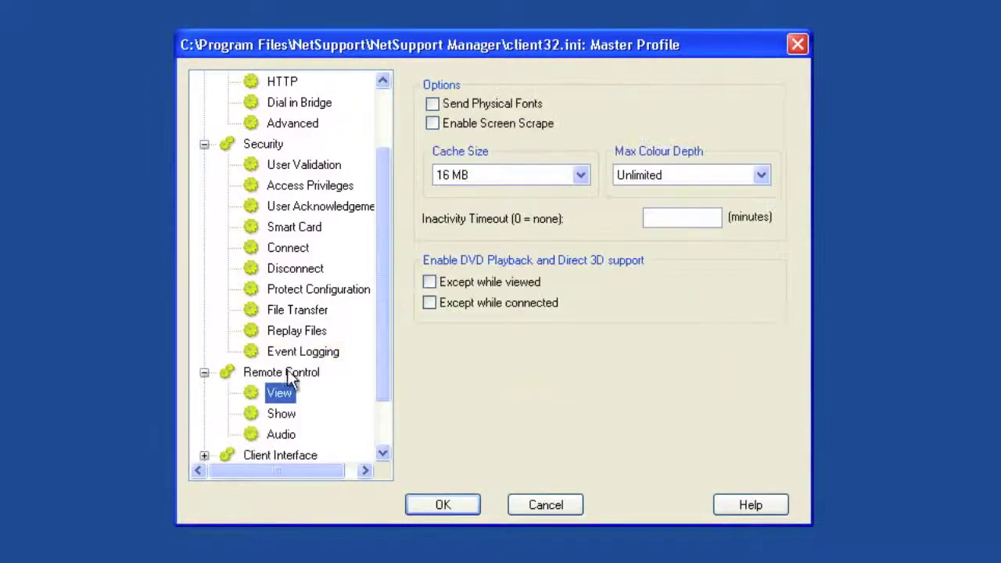
{"action": "left_click_drag", "start_coordinate": [382, 315], "coordinate": [385, 371]}
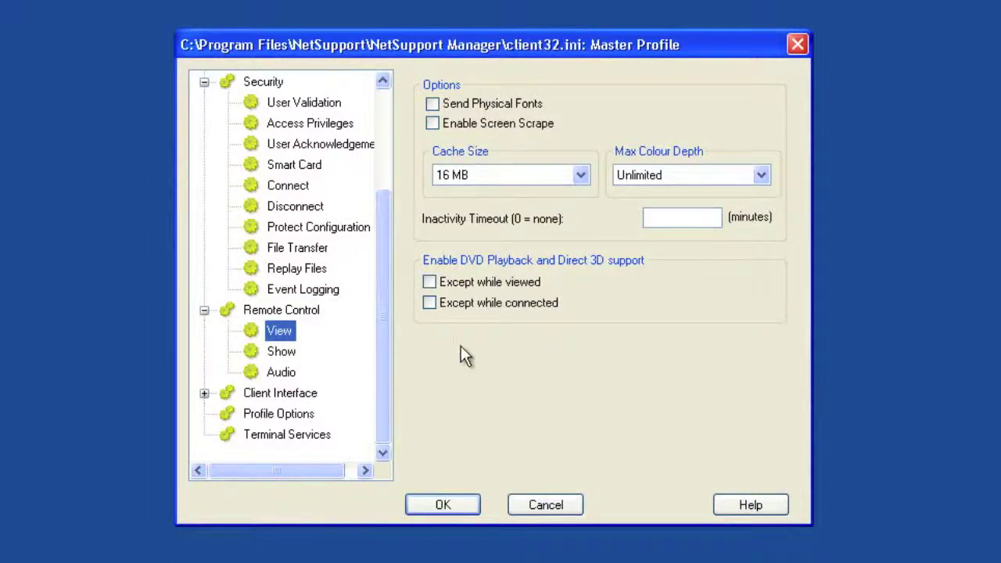
{"action": "left_click", "coordinate": [642, 177]}
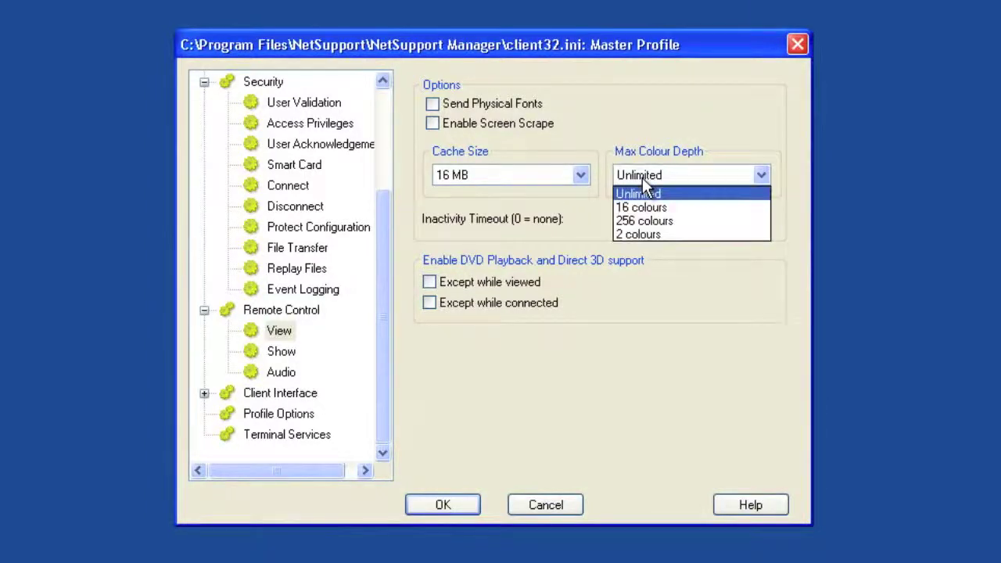
{"action": "left_click", "coordinate": [637, 194]}
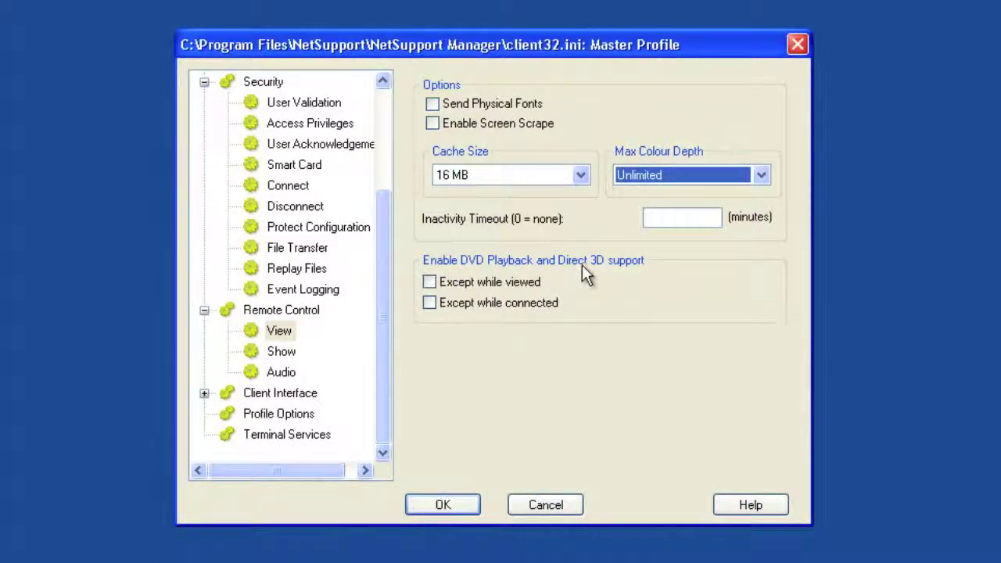
Step: Review the Remote Control Show and Audio settings, and the Client Interface's client settings, customizable text and help request options
{"action": "left_click", "coordinate": [297, 354]}
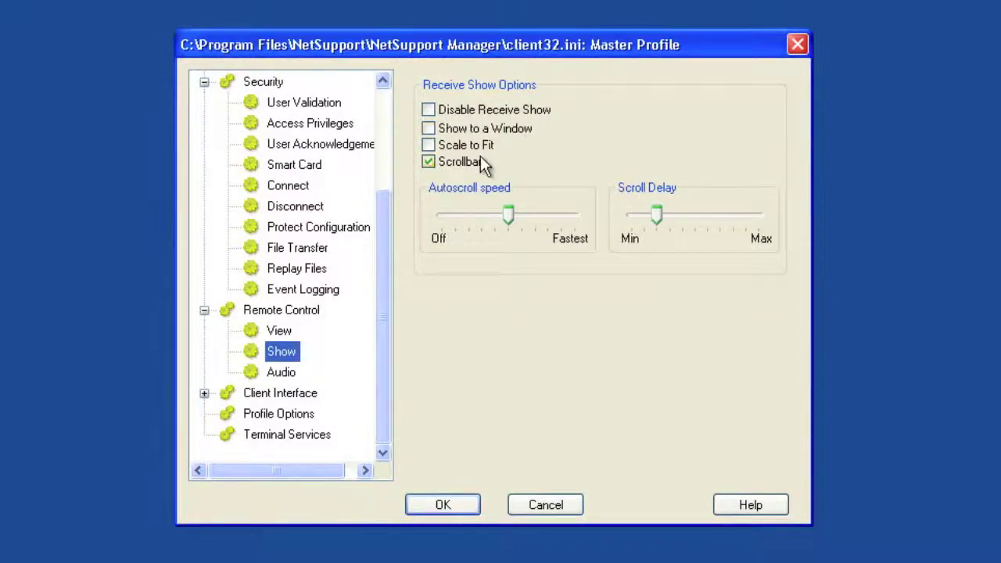
{"action": "left_click", "coordinate": [283, 375]}
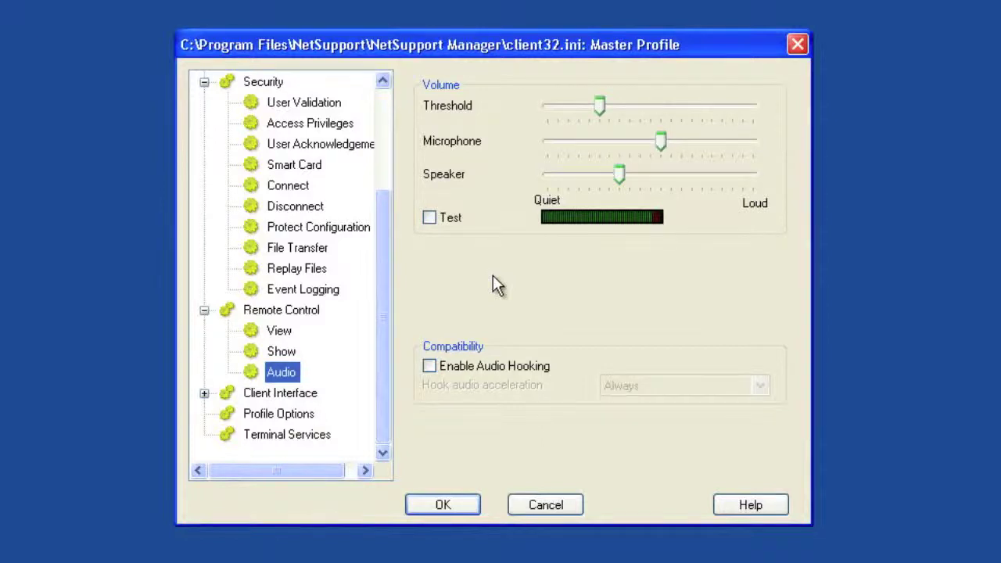
{"action": "left_click", "coordinate": [302, 397]}
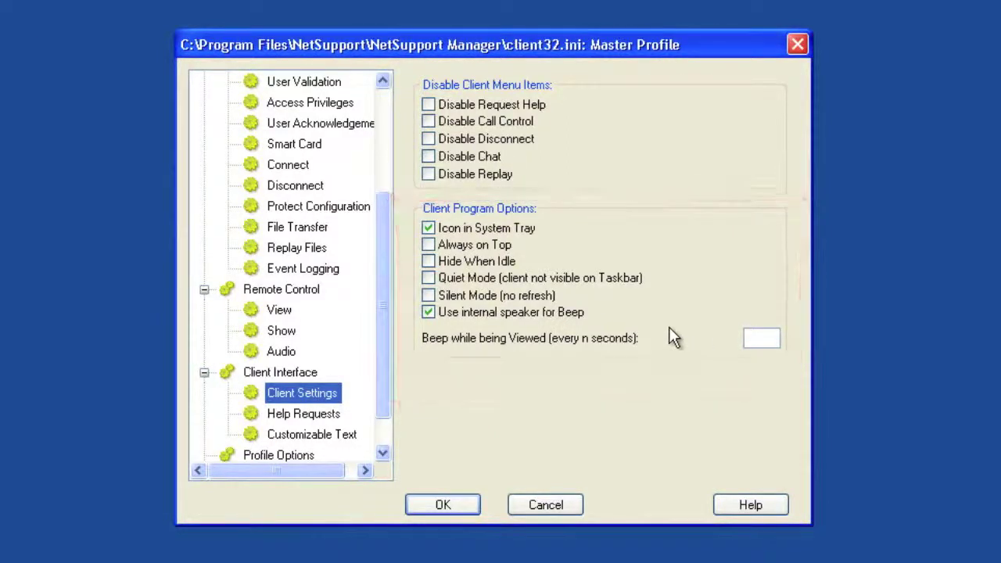
{"action": "left_click", "coordinate": [327, 434]}
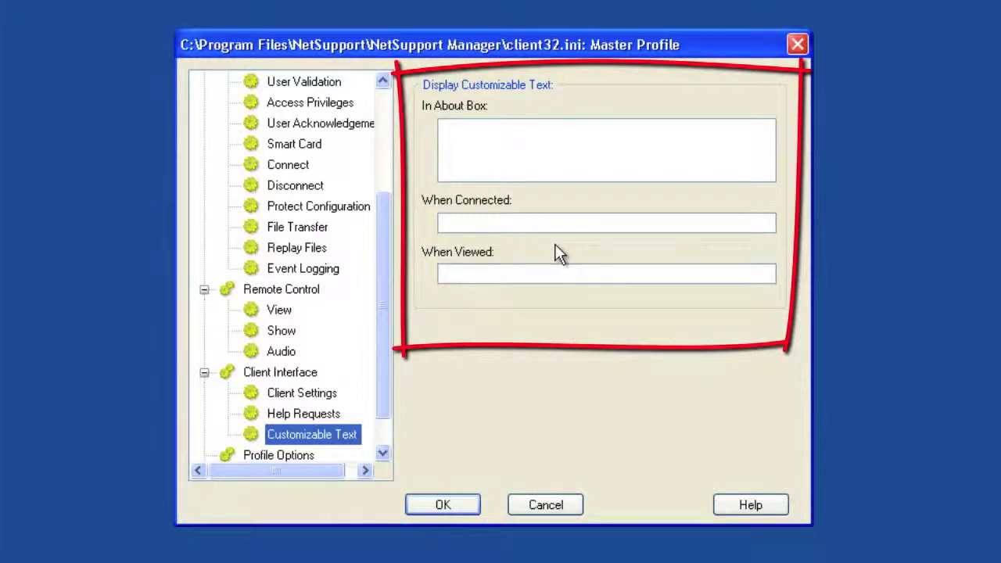
{"action": "left_click", "coordinate": [447, 223]}
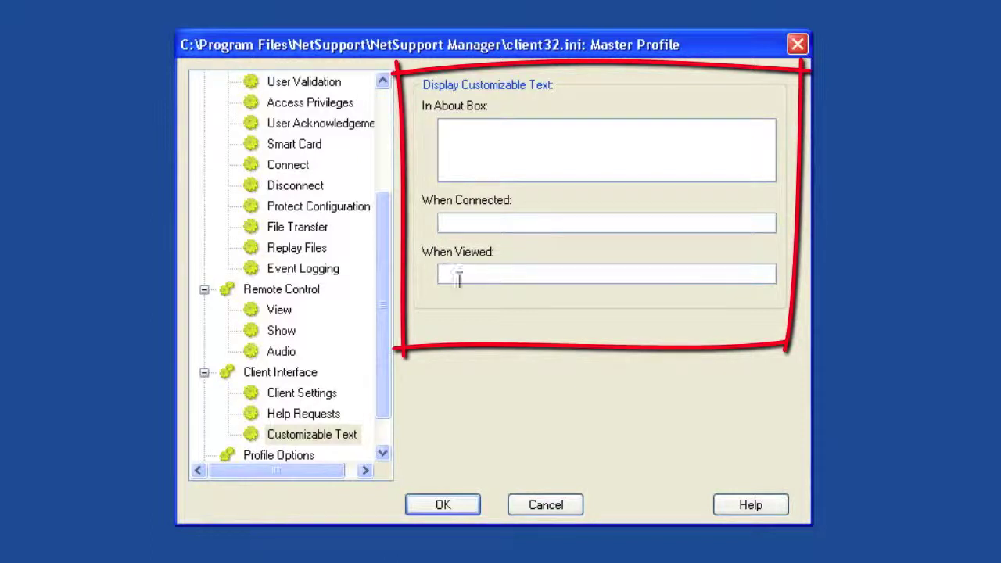
{"action": "left_click", "coordinate": [335, 414]}
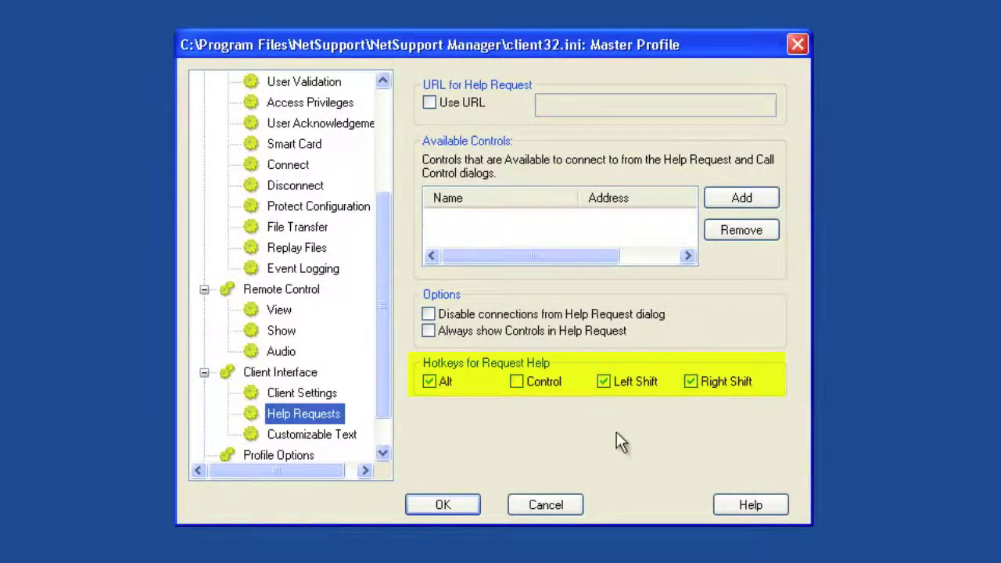
Step: Review the Profile Options and the Terminal Services settings, including the base port and client name
{"action": "left_click_drag", "start_coordinate": [382, 356], "coordinate": [395, 436]}
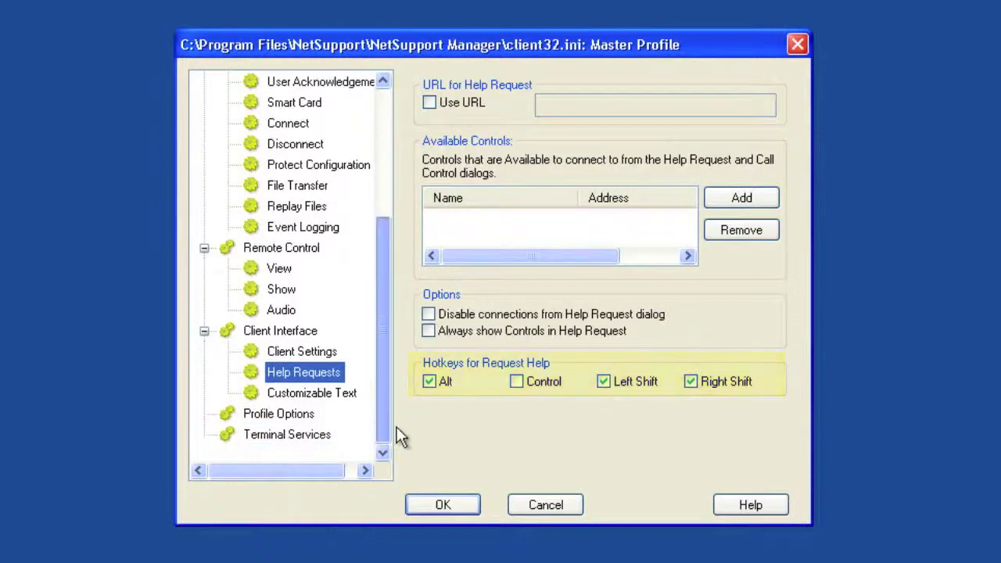
{"action": "left_click", "coordinate": [300, 421]}
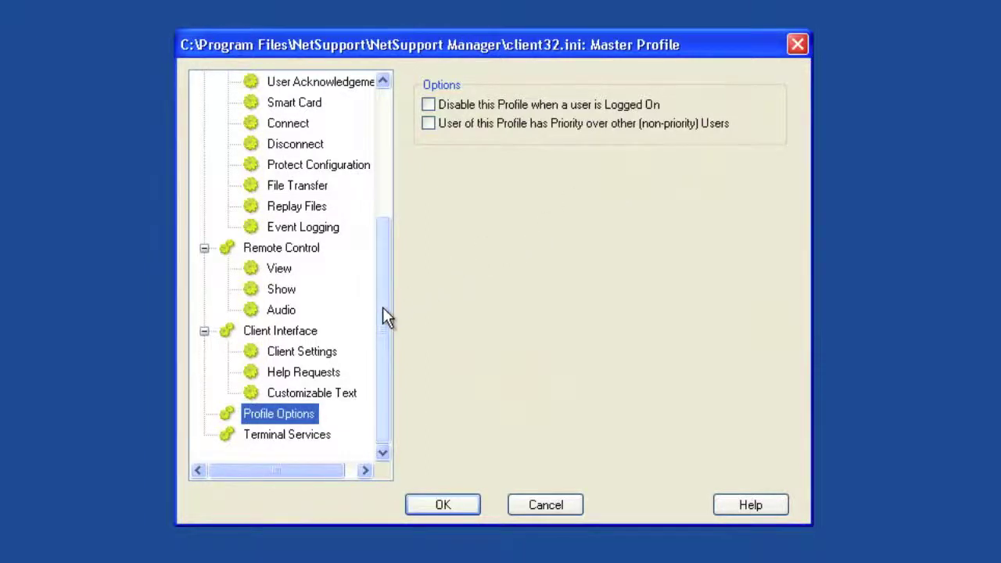
{"action": "left_click", "coordinate": [312, 435]}
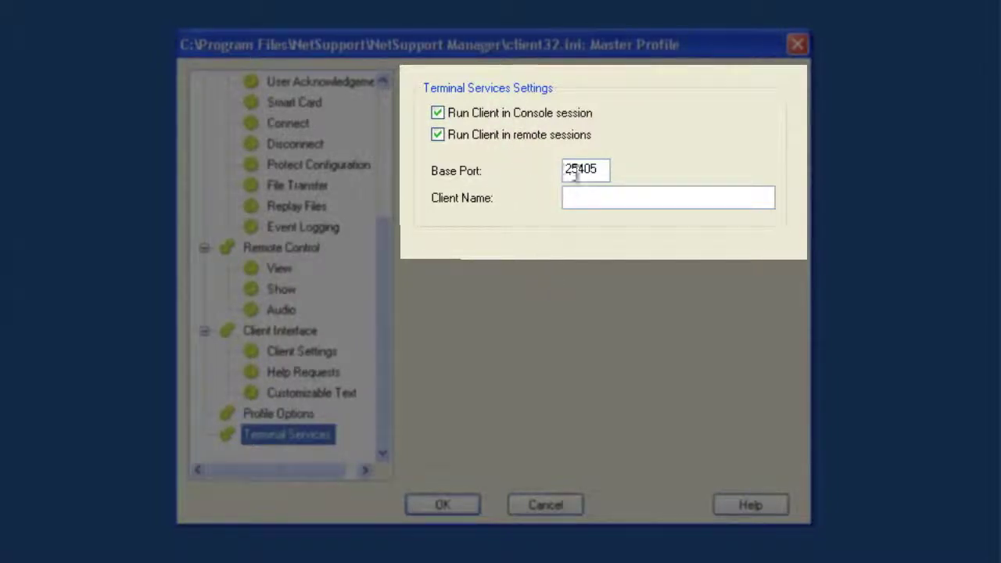
{"action": "left_click", "coordinate": [594, 197]}
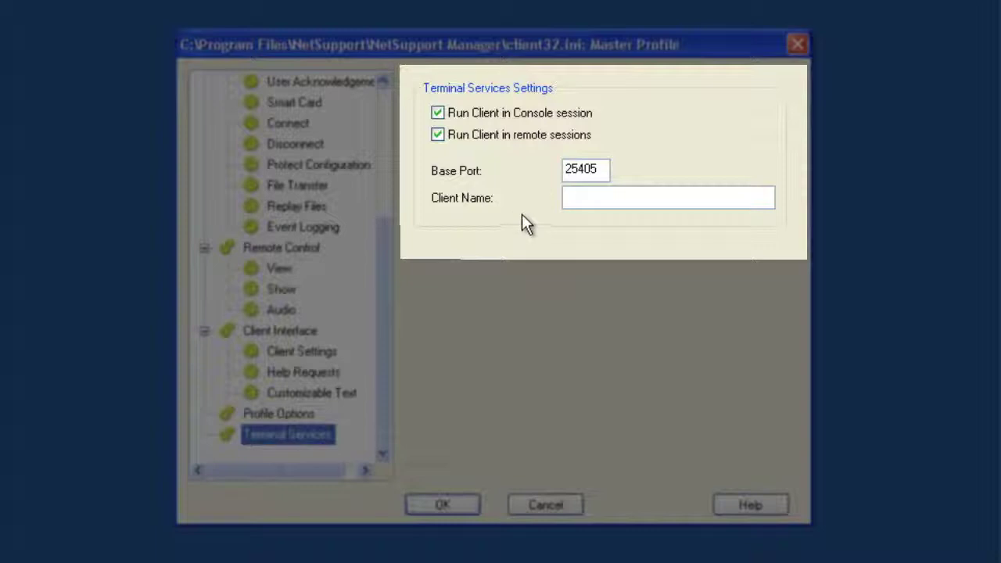
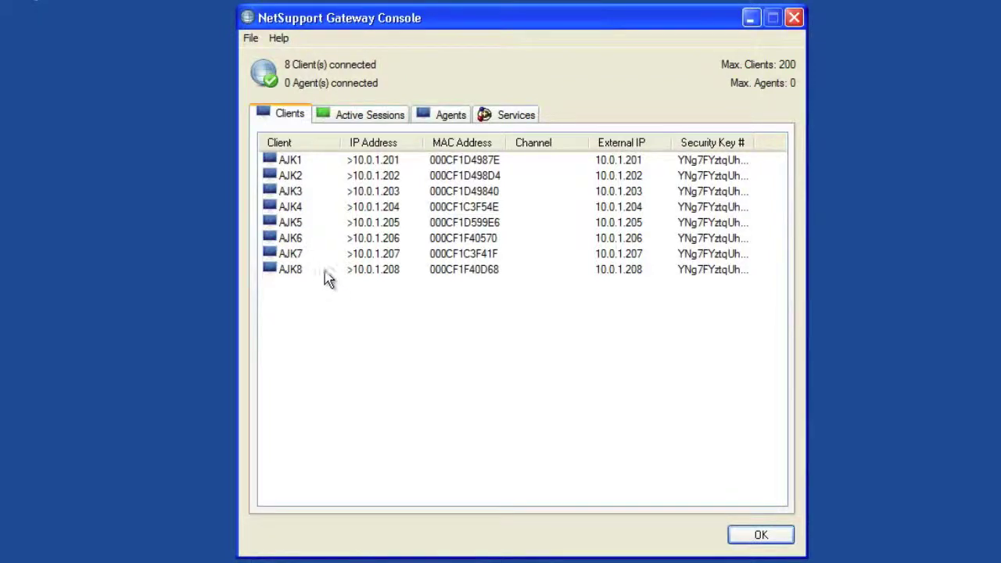
Step: Check the active sessions in the NetSupport Gateway Console and return to the list of connected clients
{"action": "left_click", "coordinate": [358, 118]}
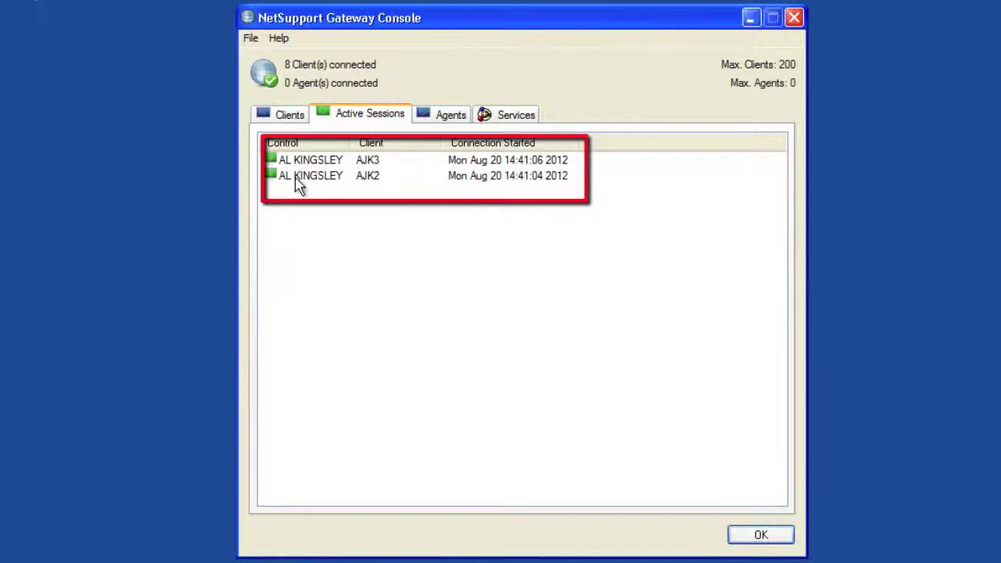
{"action": "left_click", "coordinate": [290, 120]}
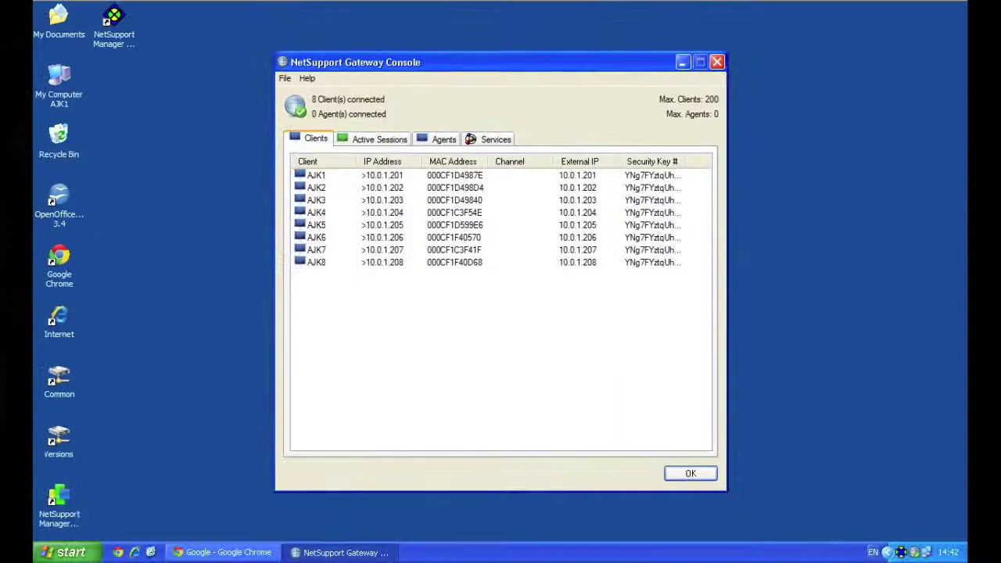
Step: Open the NetSupport Gateway Configuration Utility, minimise the Gateway Console behind it and reposition the utility window
{"action": "right_click", "coordinate": [899, 552]}
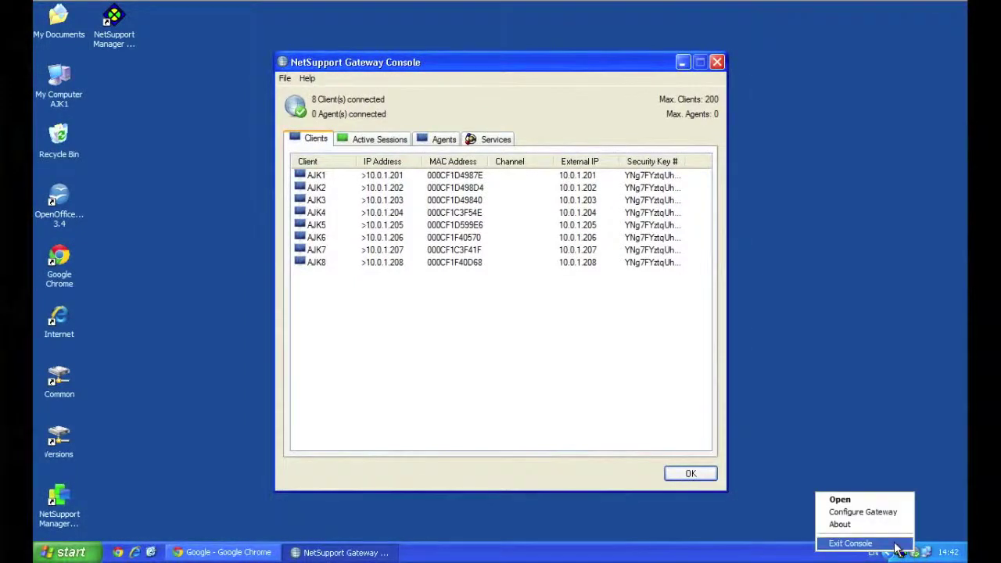
{"action": "left_click", "coordinate": [882, 516]}
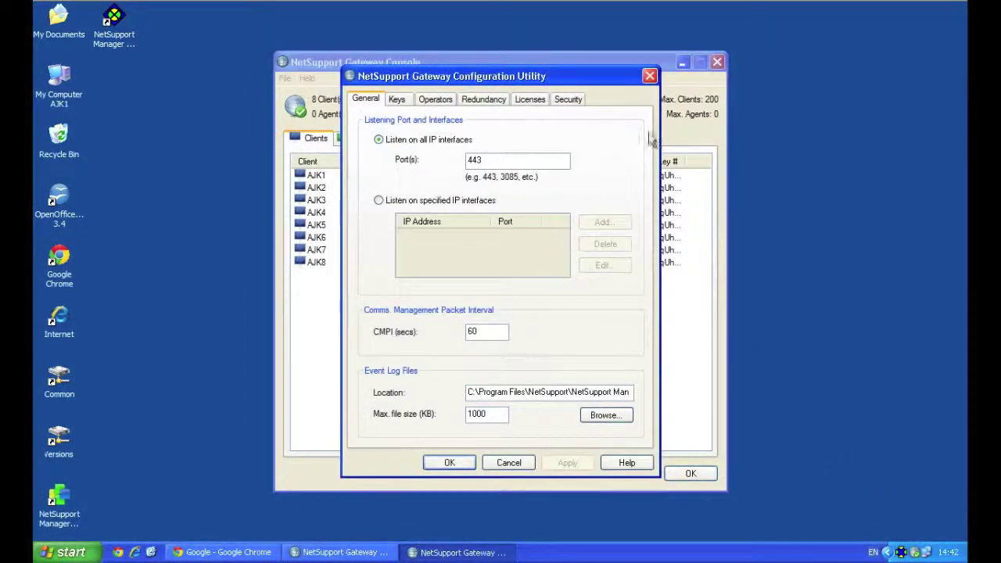
{"action": "left_click", "coordinate": [683, 63]}
{"action": "left_click_drag", "start_coordinate": [548, 76], "coordinate": [509, 56]}
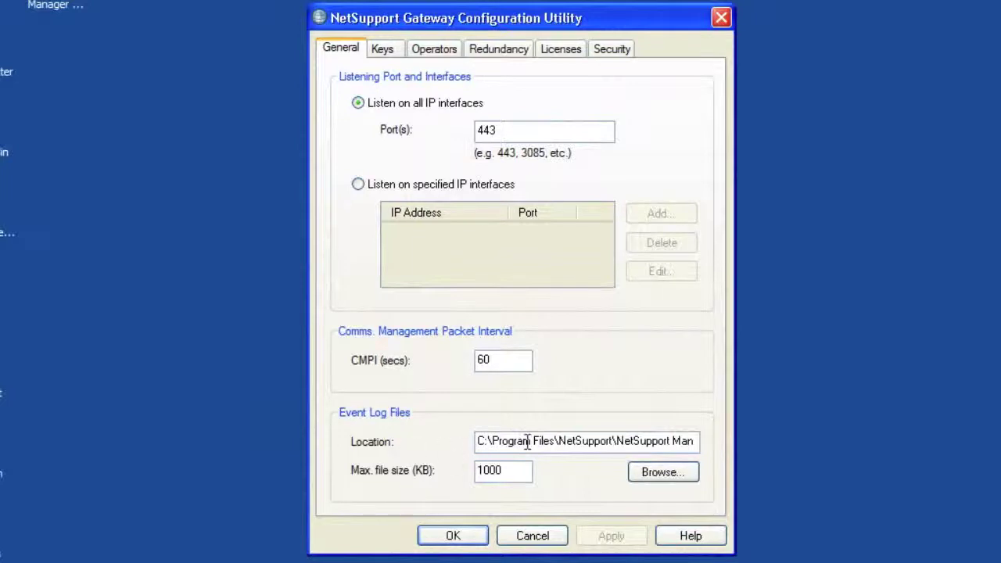
Step: Review the gateway's Keys, Operators, Redundancy, Licenses and Security settings, and return to the General settings
{"action": "left_click", "coordinate": [382, 49]}
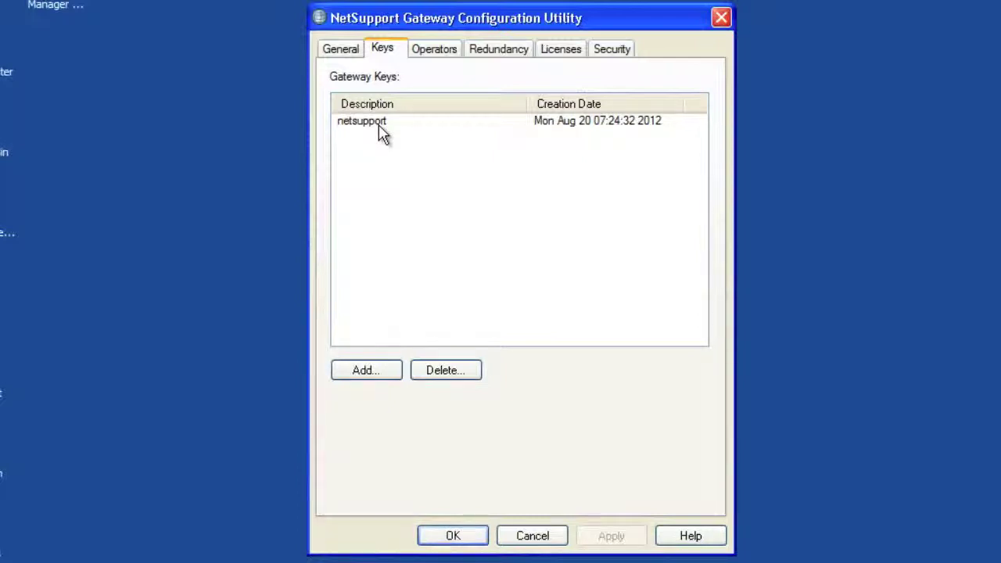
{"action": "left_click", "coordinate": [431, 51]}
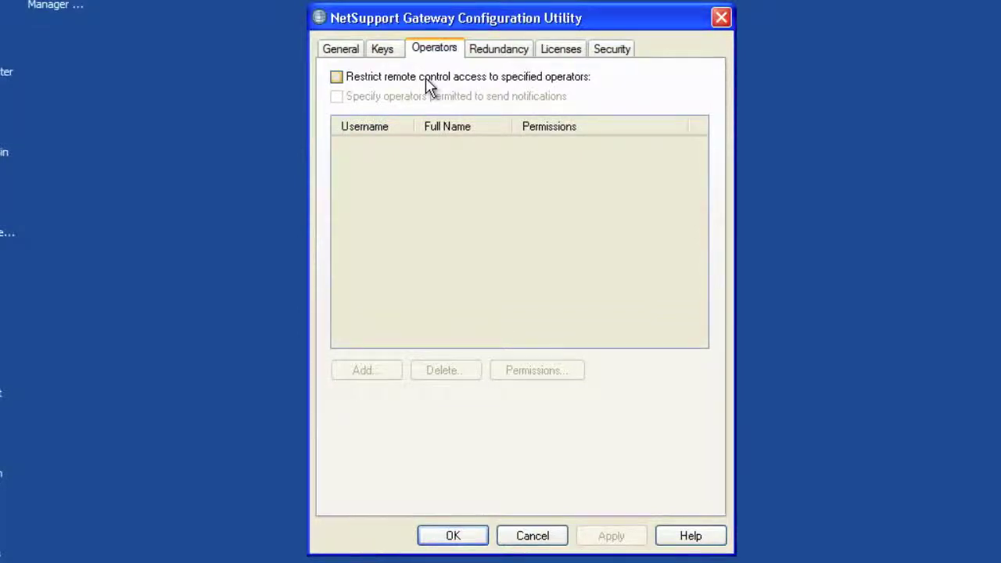
{"action": "left_click", "coordinate": [488, 54]}
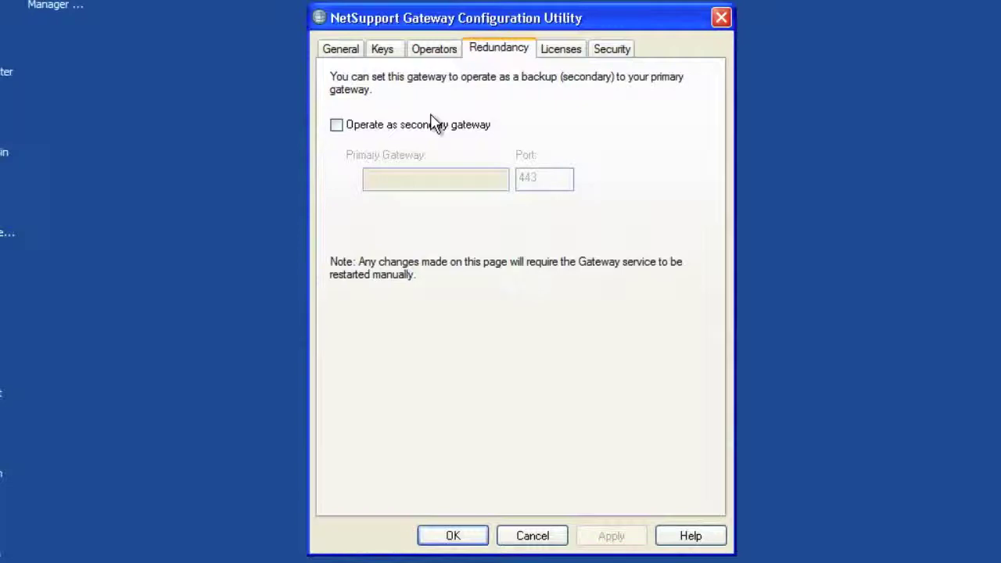
{"action": "left_click", "coordinate": [562, 58]}
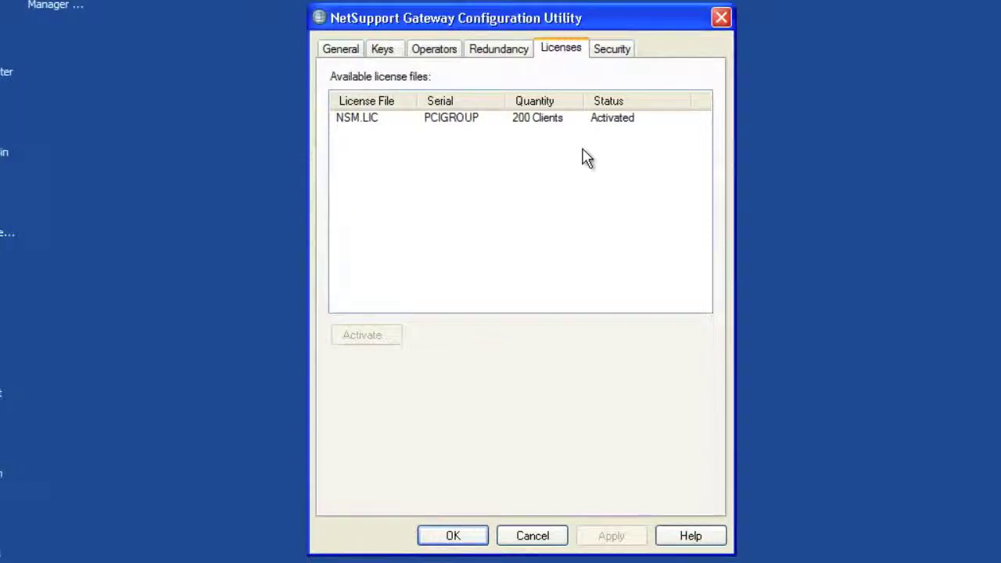
{"action": "left_click", "coordinate": [618, 52]}
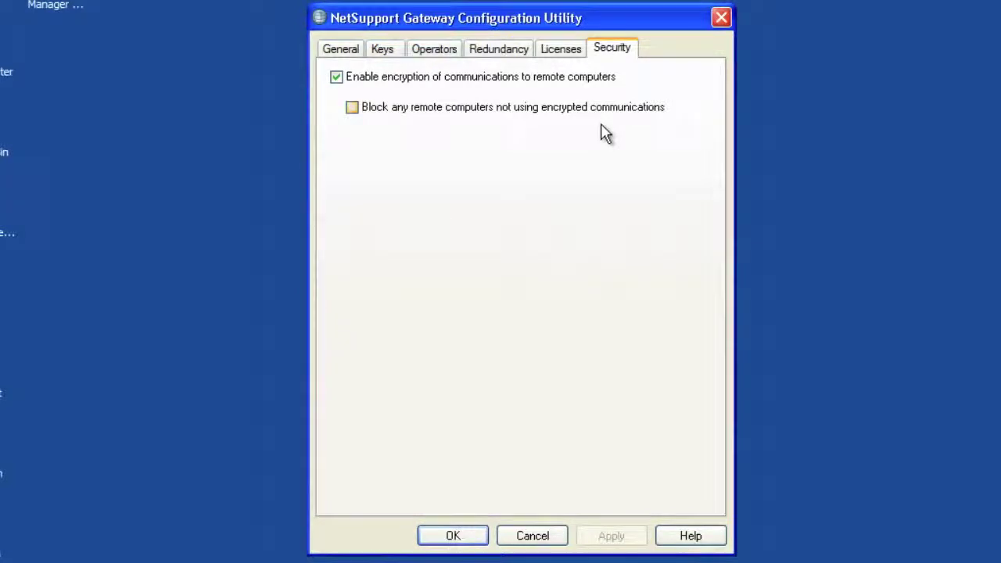
{"action": "left_click", "coordinate": [355, 49]}
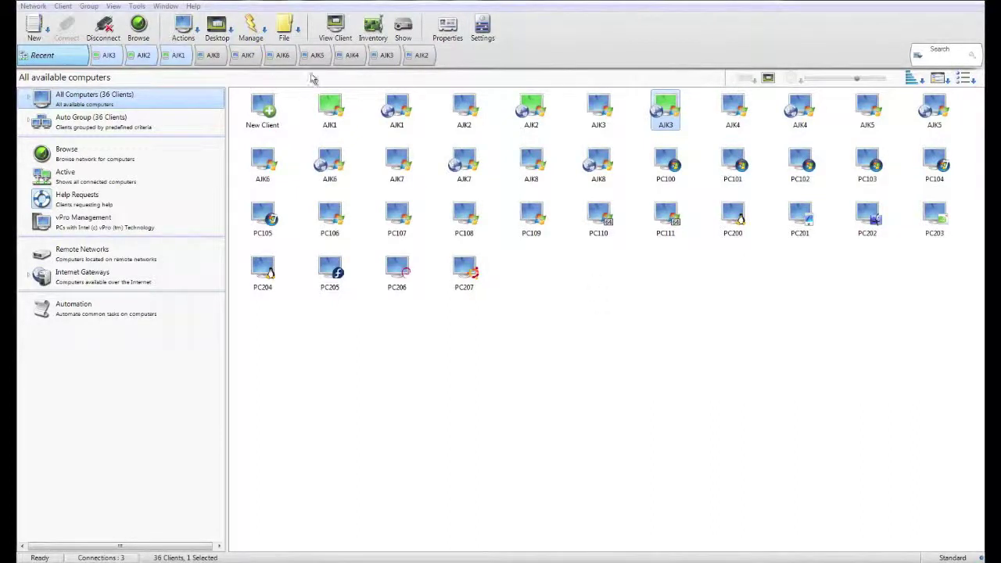
Step: Switch to the NetSupport Manager Control and open the settings of the Standard configuration, moving the dialog clear
{"action": "left_click", "coordinate": [136, 7]}
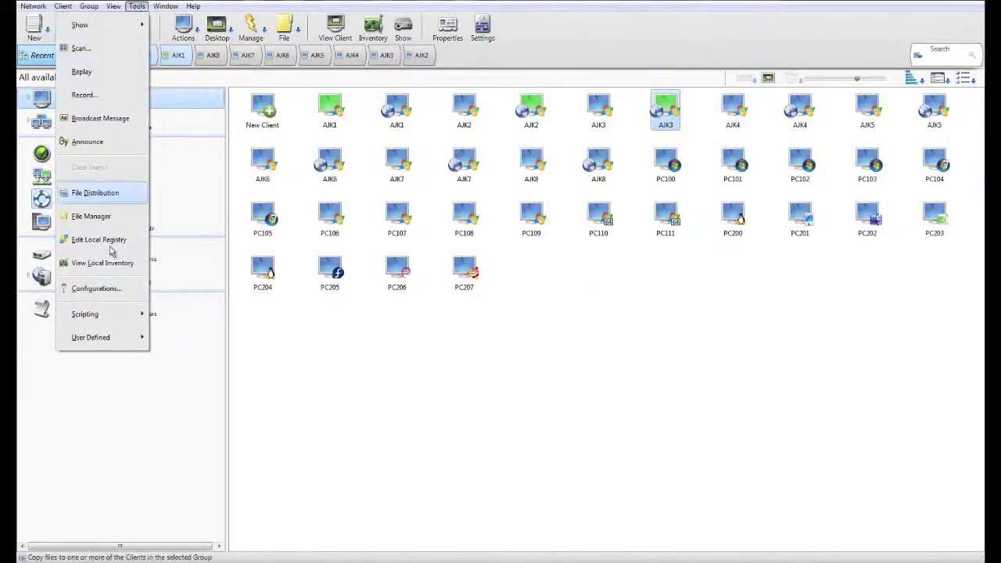
{"action": "left_click", "coordinate": [86, 288]}
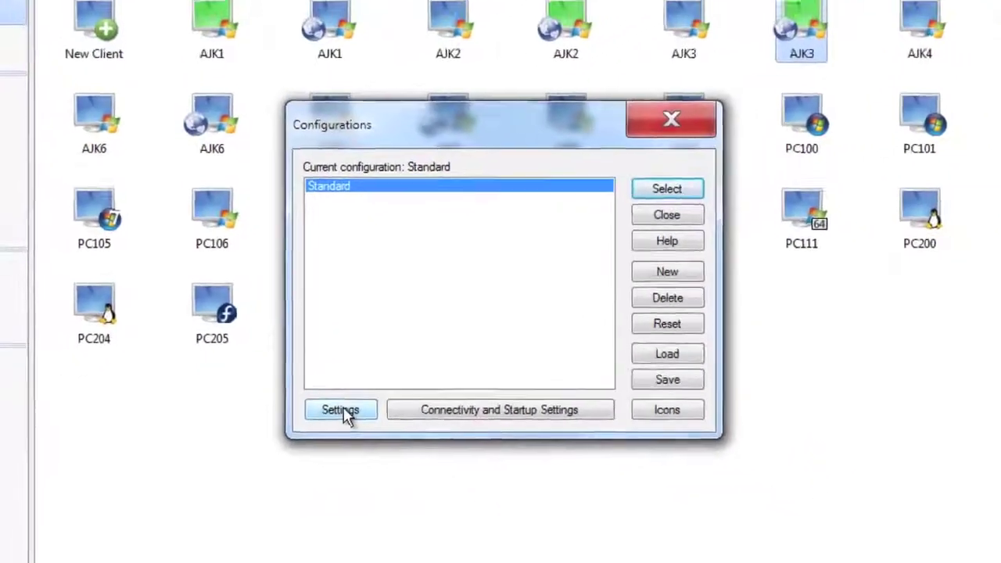
{"action": "left_click", "coordinate": [396, 461]}
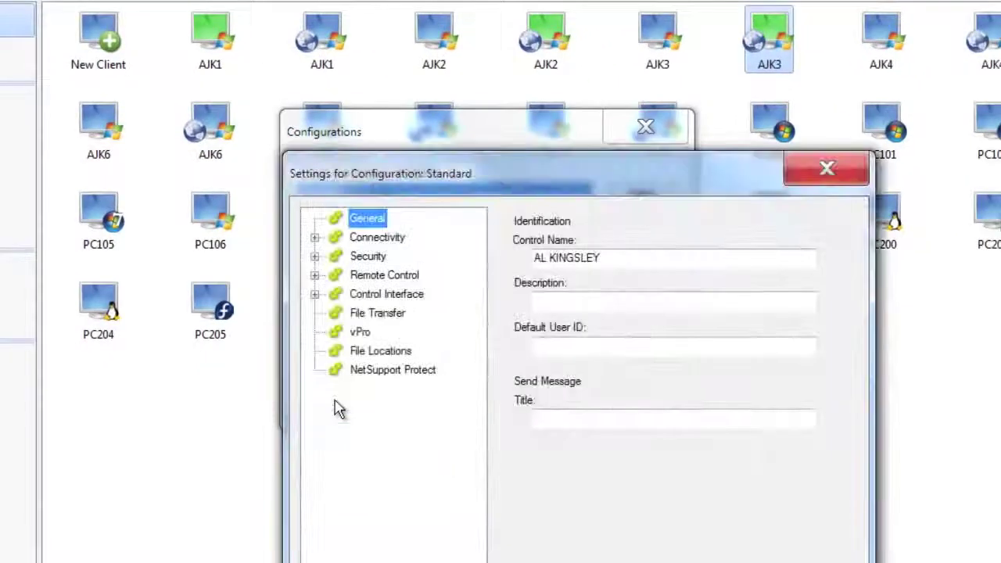
{"action": "left_click_drag", "start_coordinate": [518, 192], "coordinate": [418, 82]}
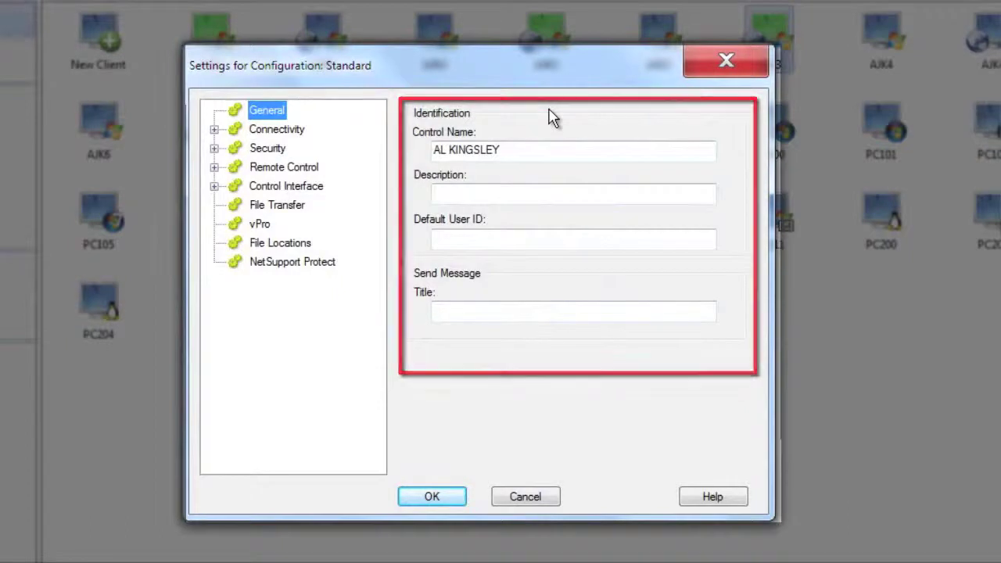
Step: Review the control's Remote Dialup and Advanced connectivity settings
{"action": "left_click", "coordinate": [215, 130]}
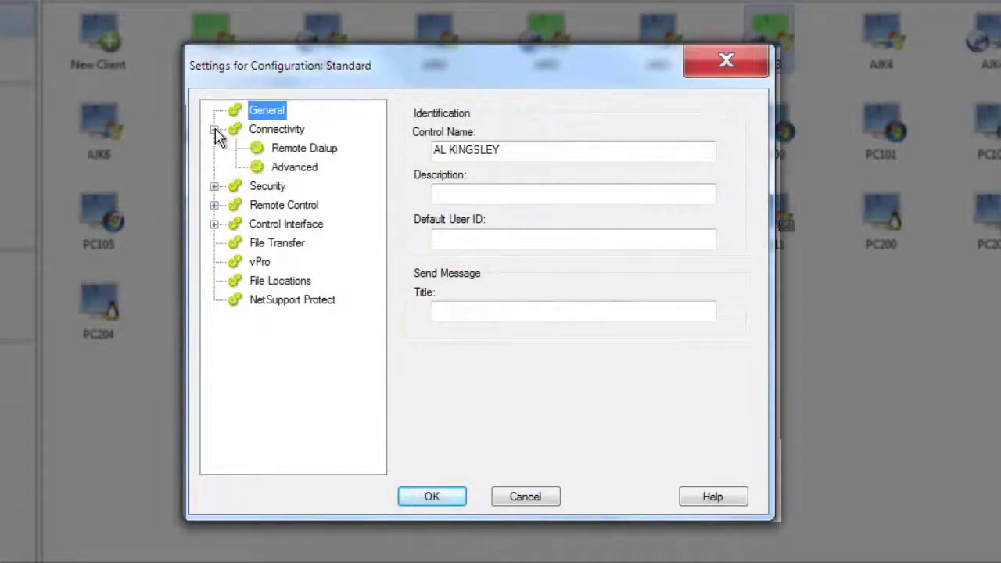
{"action": "left_click", "coordinate": [294, 146]}
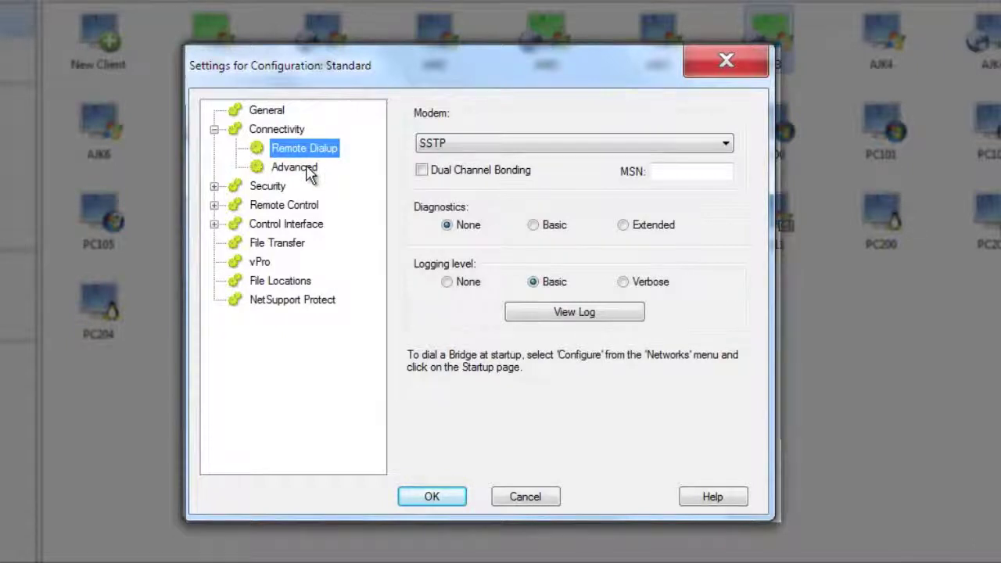
{"action": "left_click", "coordinate": [305, 169]}
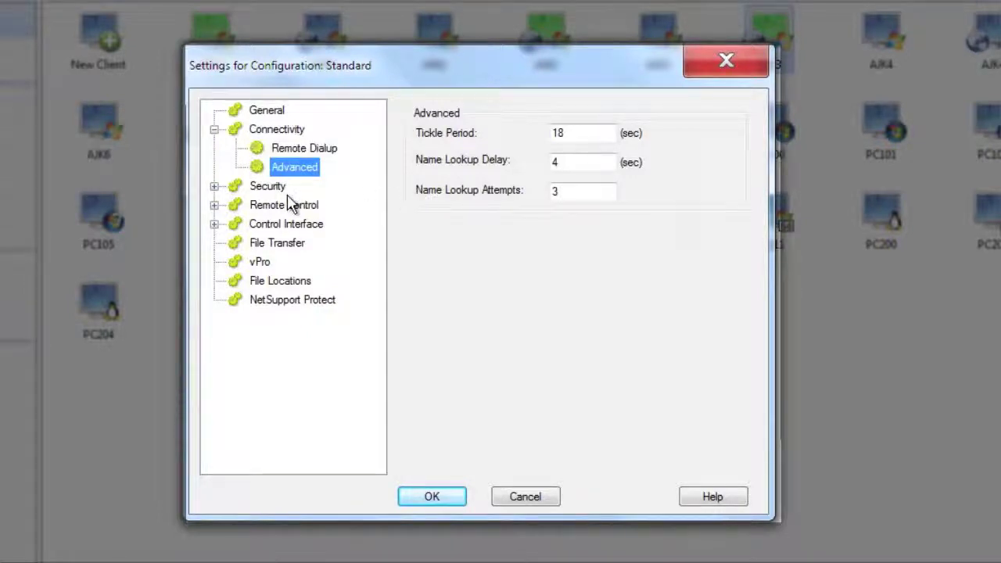
Step: Enable Use Encryption in the control's security settings and choose the 56 bit (DES) encryption type
{"action": "left_click", "coordinate": [213, 187]}
{"action": "left_click", "coordinate": [281, 204]}
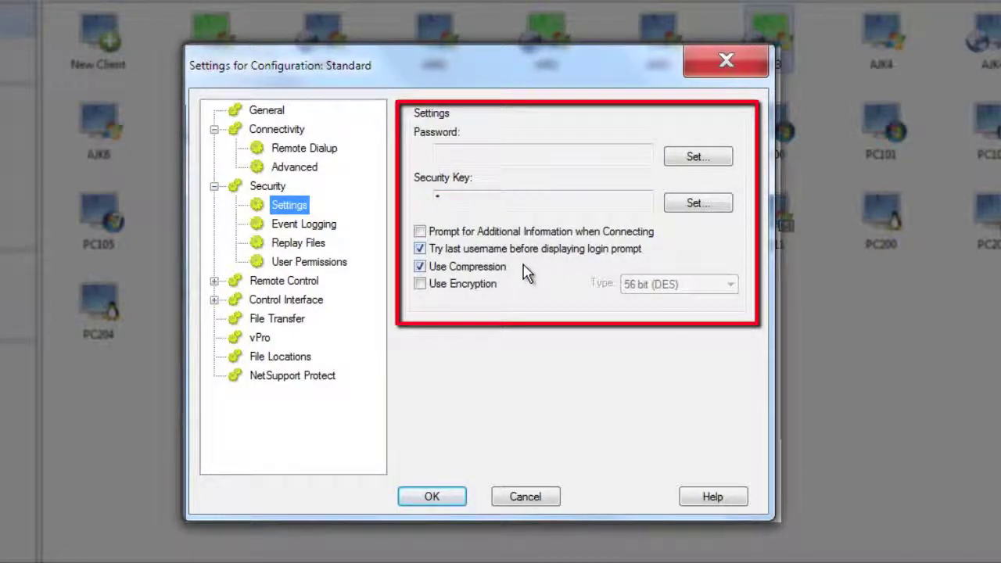
{"action": "left_click", "coordinate": [471, 284]}
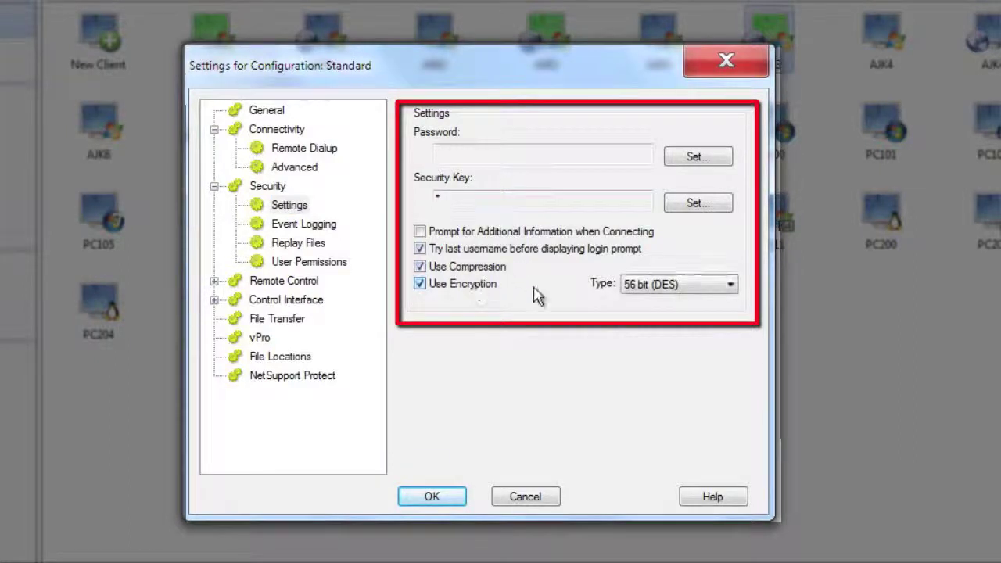
{"action": "left_click", "coordinate": [730, 286]}
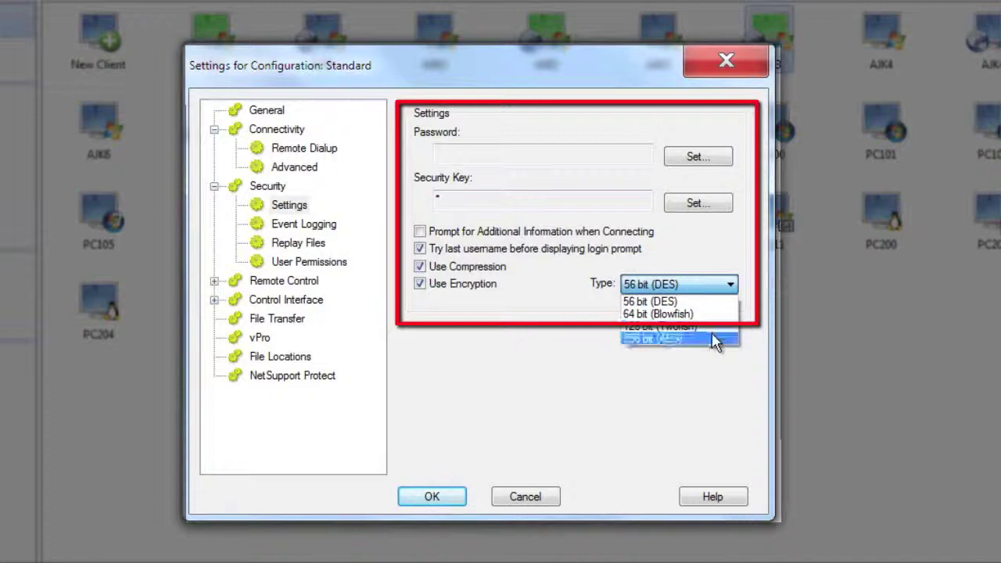
{"action": "left_click", "coordinate": [713, 300]}
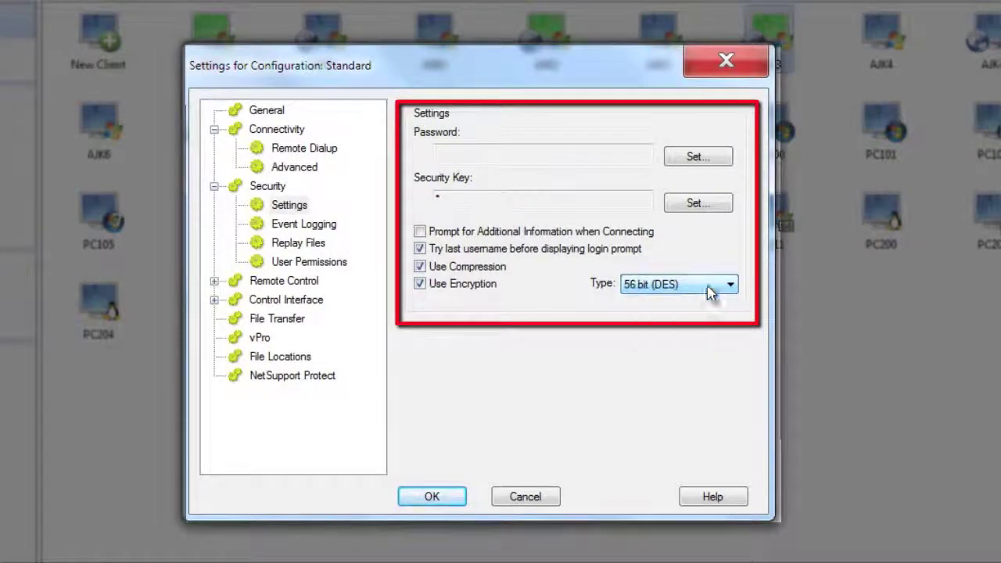
Step: Review the control's Event Logging and Replay Files security settings
{"action": "left_click", "coordinate": [313, 226]}
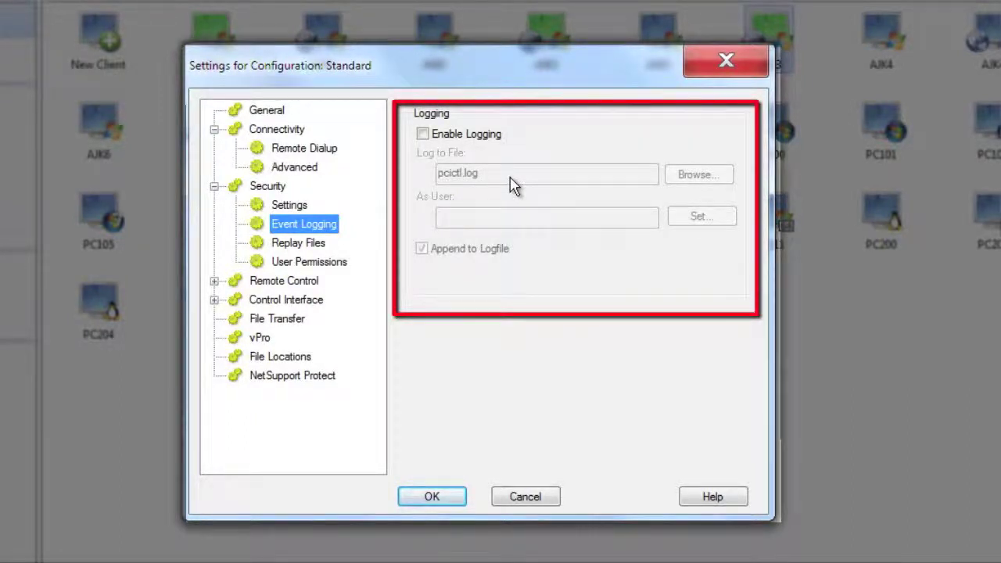
{"action": "left_click", "coordinate": [311, 245]}
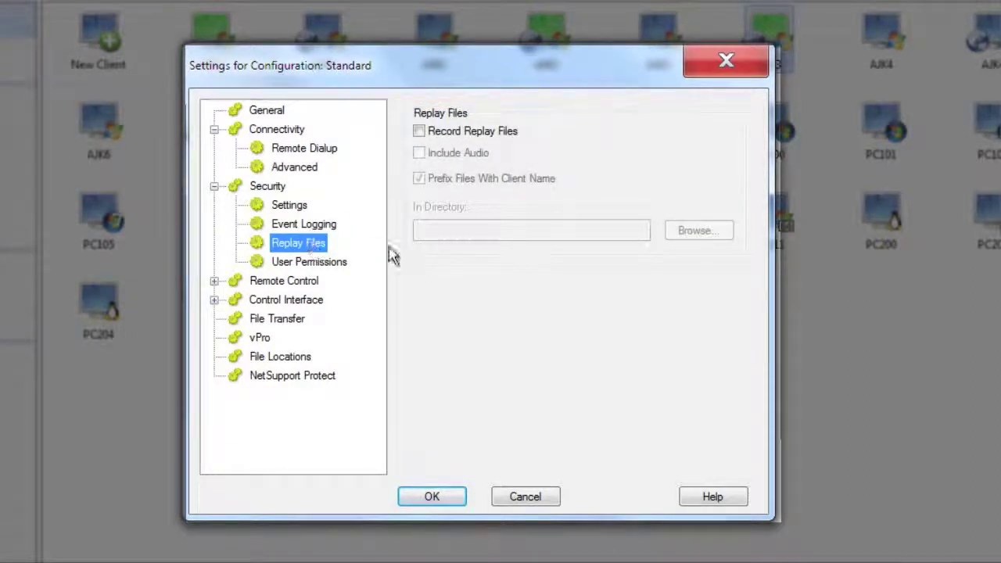
Step: Enable Record Replay Files in the control's security settings and open the User Permissions settings
{"action": "left_click", "coordinate": [505, 134]}
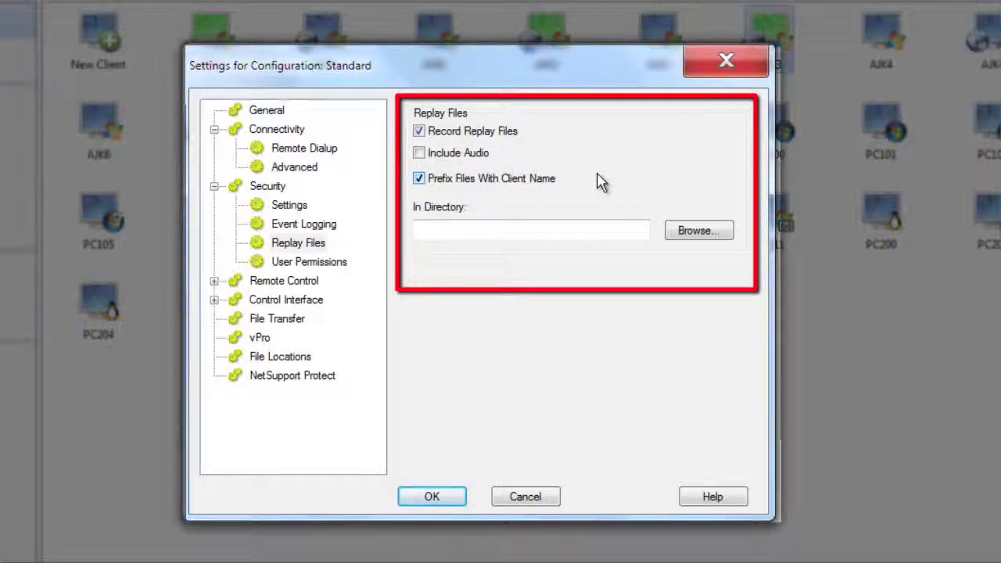
{"action": "left_click", "coordinate": [338, 263]}
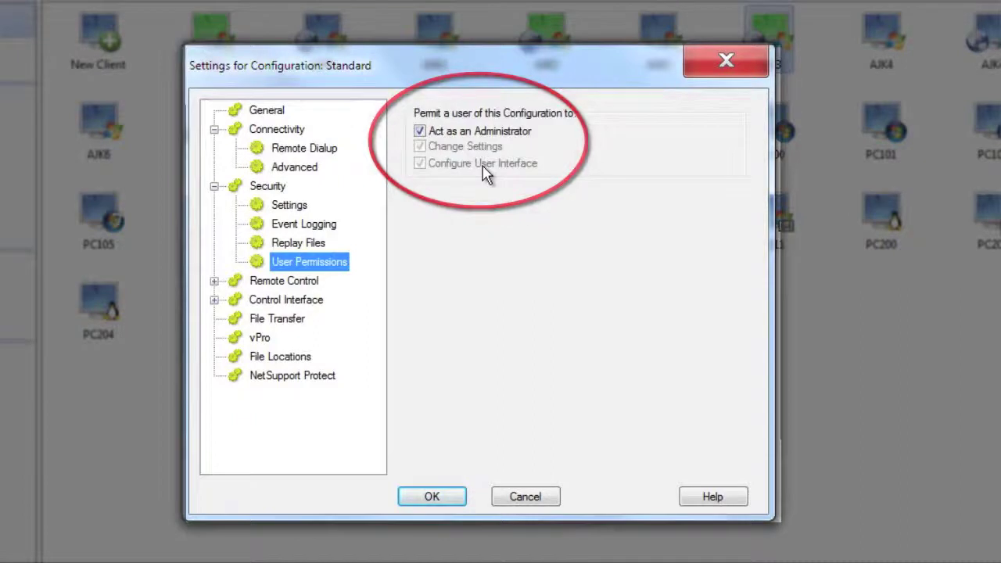
Step: Review the remote control View settings, including the default mode, cache size and maximum colour depth
{"action": "left_click", "coordinate": [302, 283]}
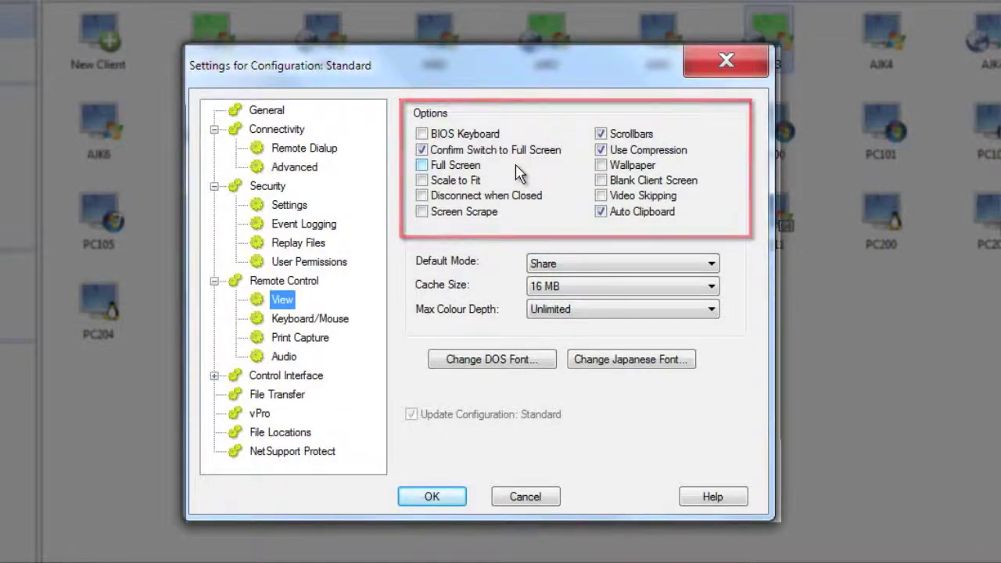
{"action": "left_click", "coordinate": [540, 266]}
{"action": "left_click", "coordinate": [539, 266]}
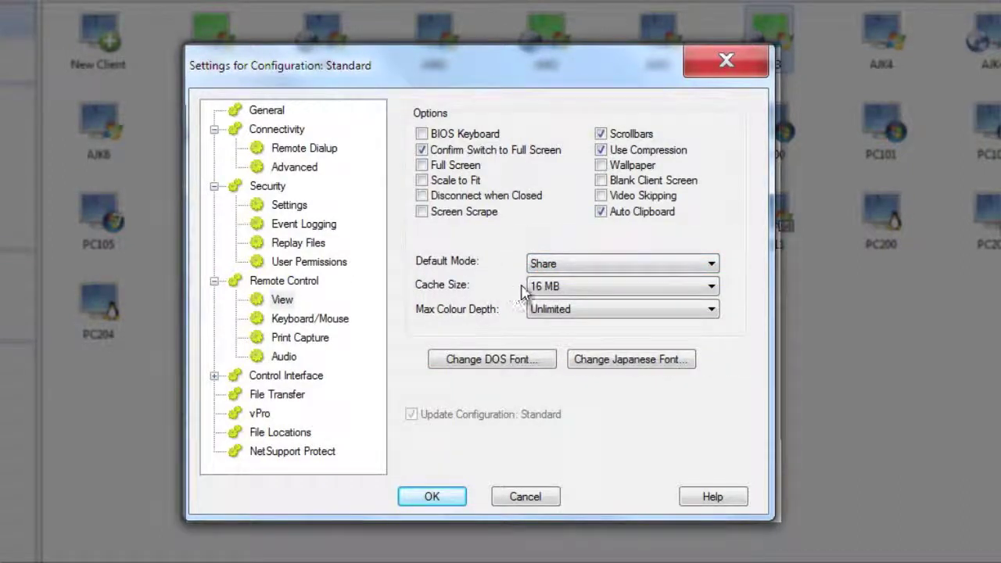
{"action": "left_click", "coordinate": [535, 319]}
Step: Choose UK enhanced (102 key) keyboard as the keyboard layout in the remote control Keyboard/Mouse settings
{"action": "left_click", "coordinate": [342, 318]}
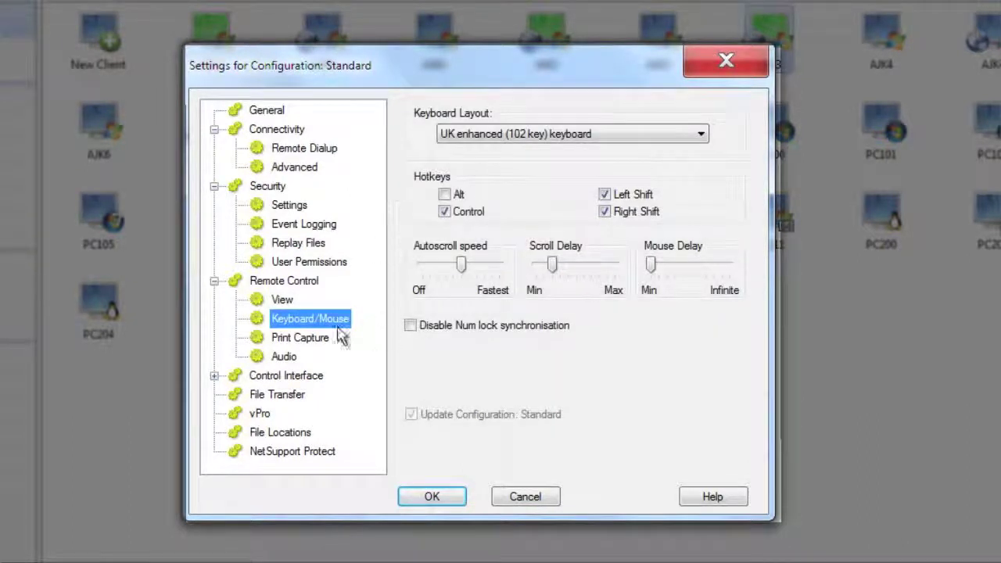
{"action": "left_click", "coordinate": [492, 136]}
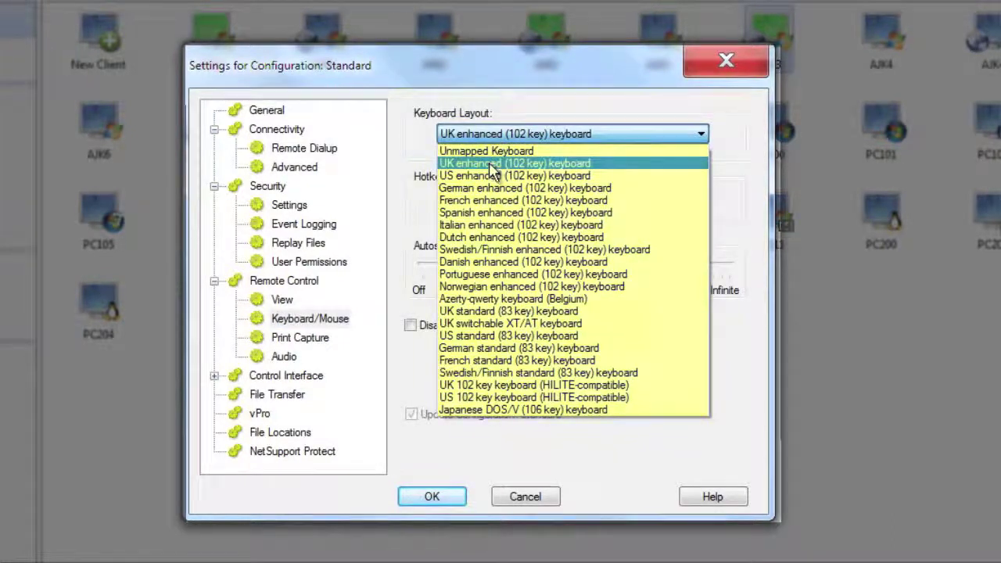
{"action": "left_click", "coordinate": [490, 162]}
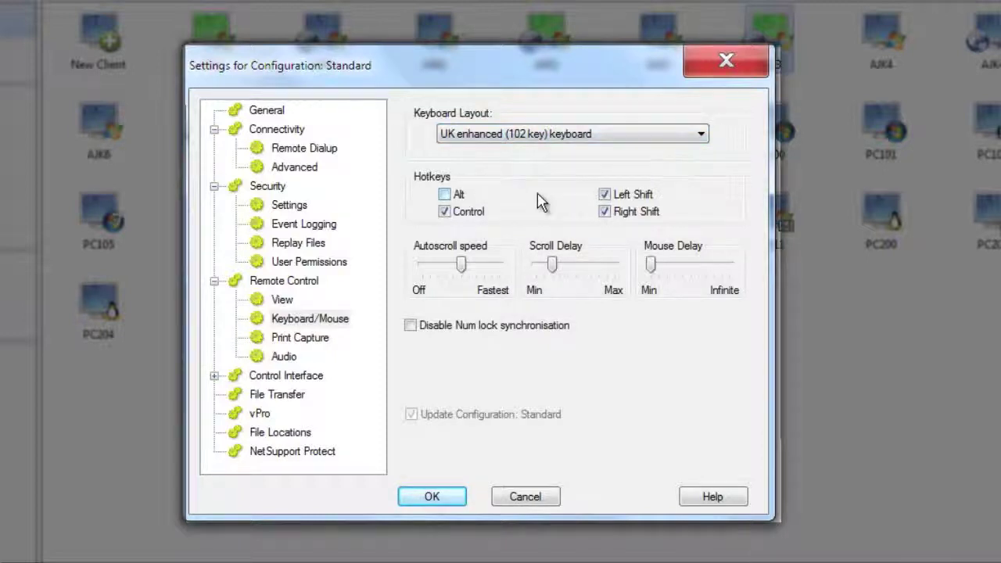
Step: Review the remote control Print Capture and Audio settings
{"action": "left_click", "coordinate": [311, 339]}
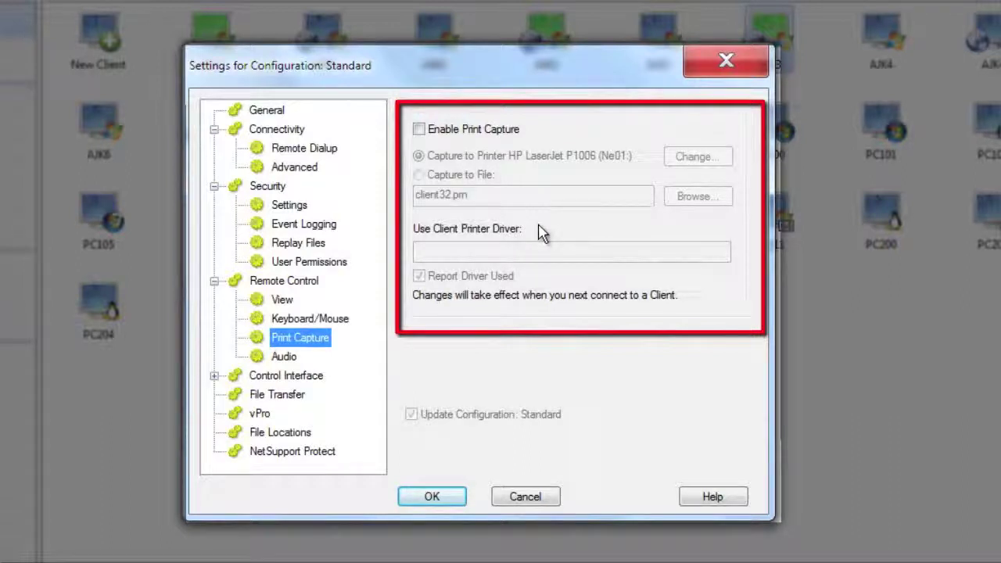
{"action": "left_click", "coordinate": [279, 358]}
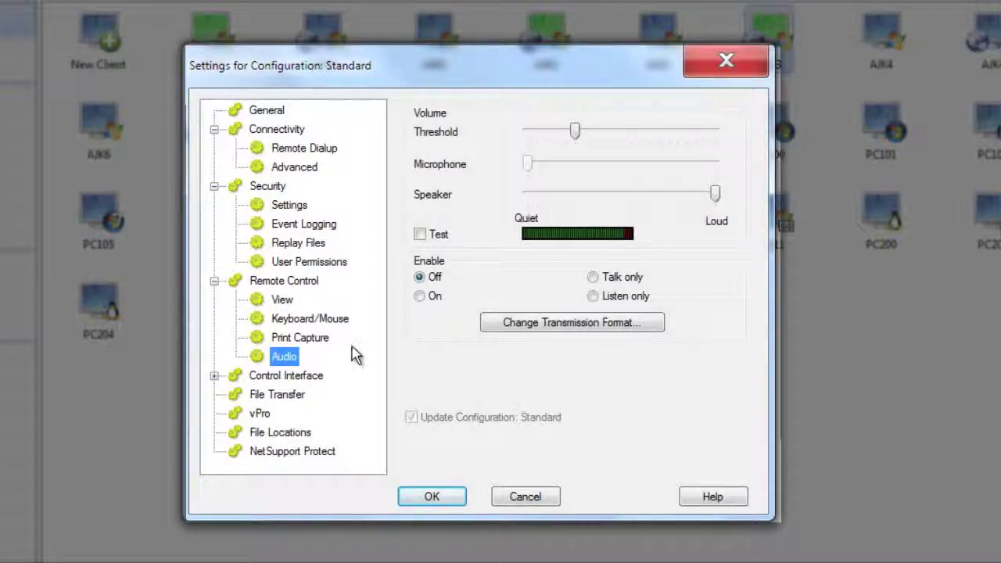
Step: Review the Control Interface options for Settings, Functions and Help Requests
{"action": "left_click", "coordinate": [301, 375]}
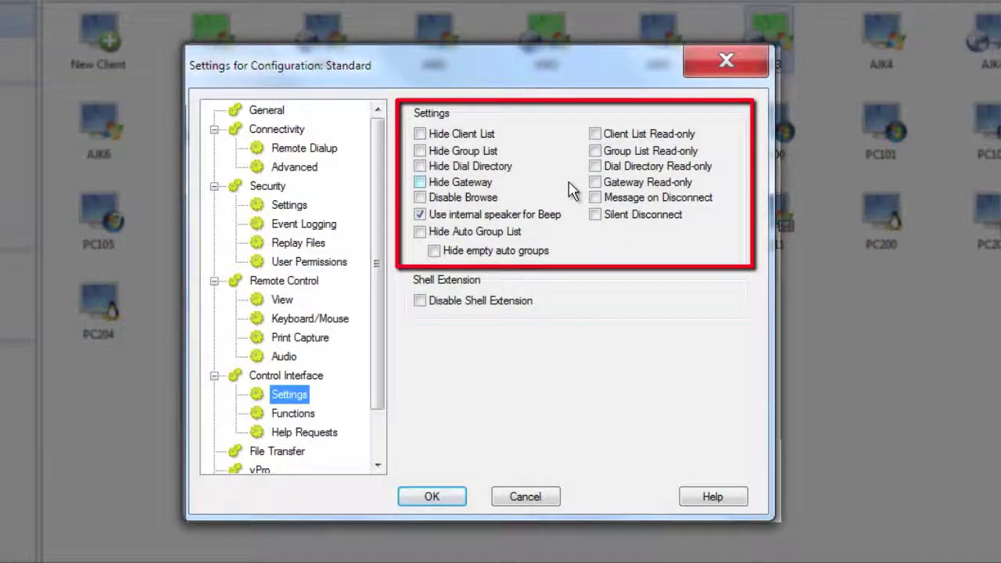
{"action": "left_click", "coordinate": [289, 414]}
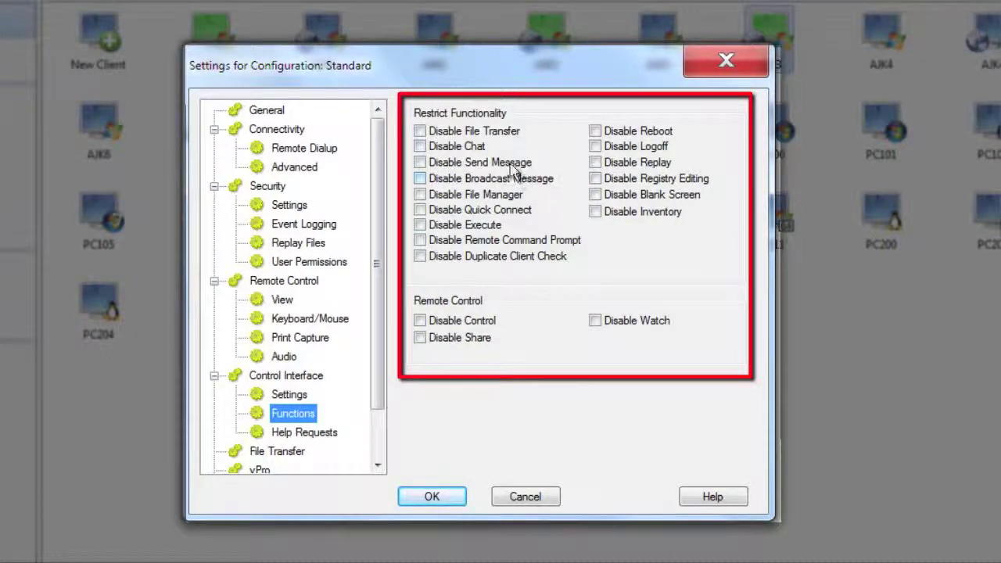
{"action": "left_click", "coordinate": [313, 436]}
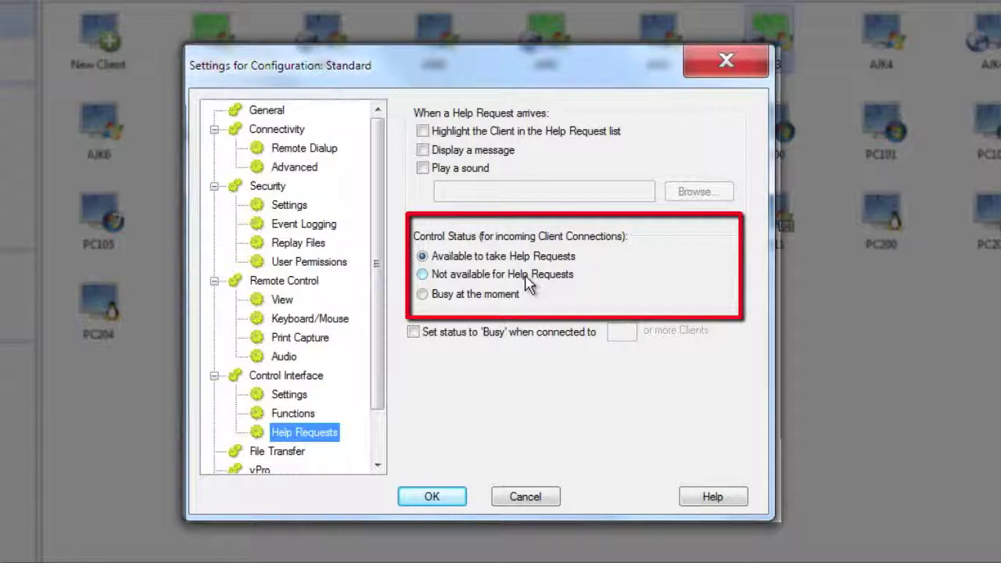
Step: Review the control's File Transfer, vPro, File Locations and NetSupport Protect settings
{"action": "left_click_drag", "start_coordinate": [380, 320], "coordinate": [377, 368]}
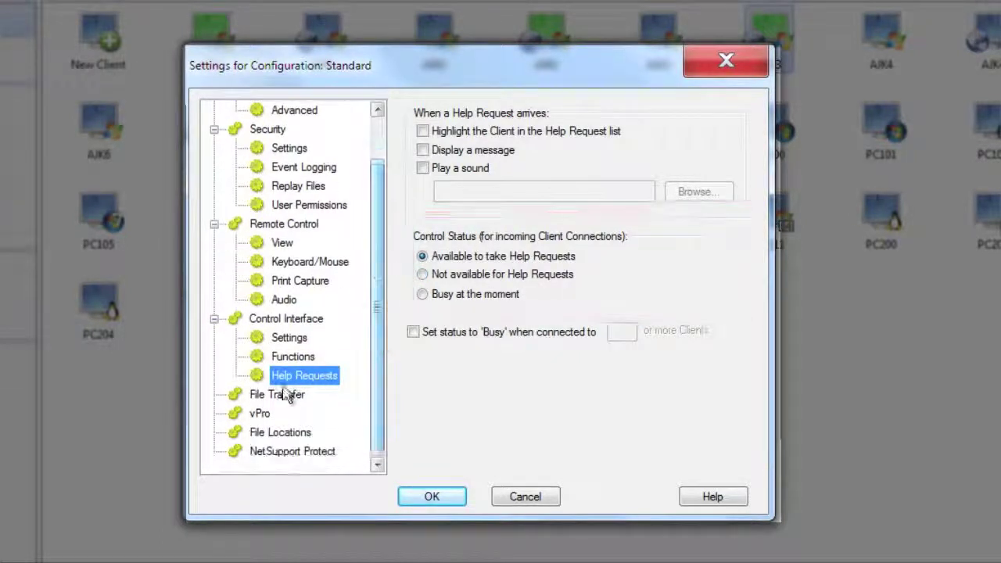
{"action": "left_click", "coordinate": [289, 394]}
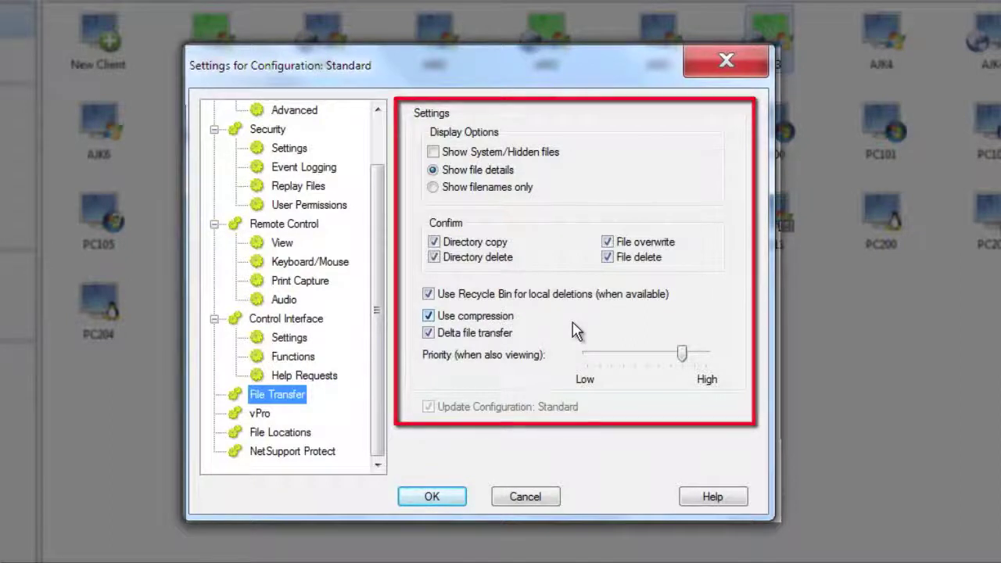
{"action": "left_click", "coordinate": [258, 413]}
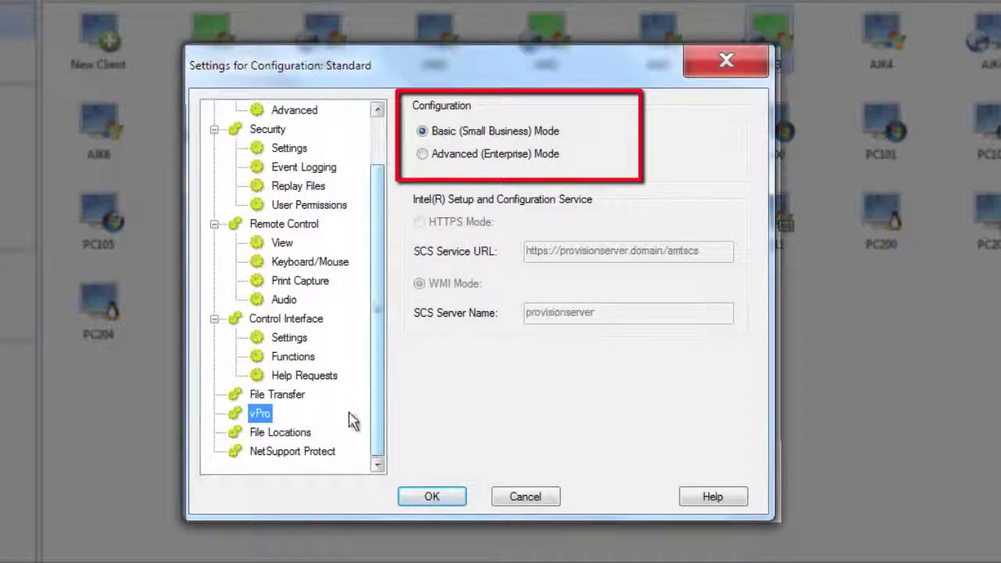
{"action": "left_click", "coordinate": [304, 437]}
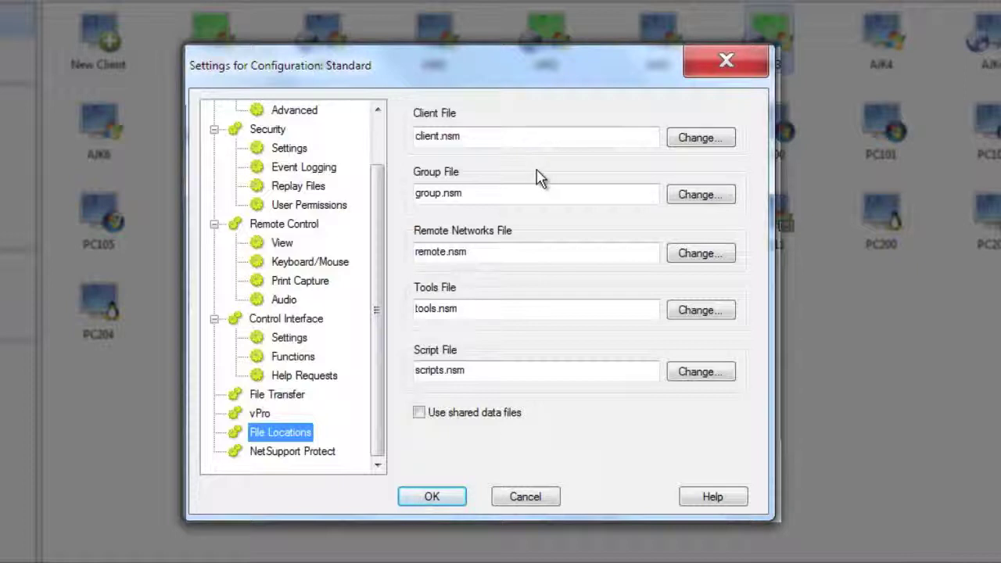
{"action": "left_click", "coordinate": [317, 452]}
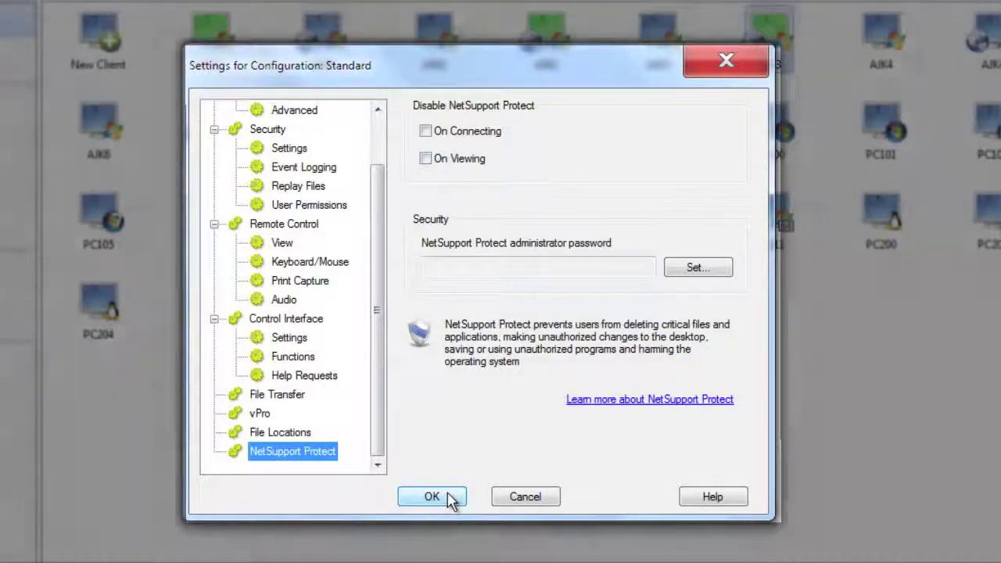
Step: Accept the settings of the Standard configuration and close the Configurations dialog
{"action": "left_click", "coordinate": [447, 497]}
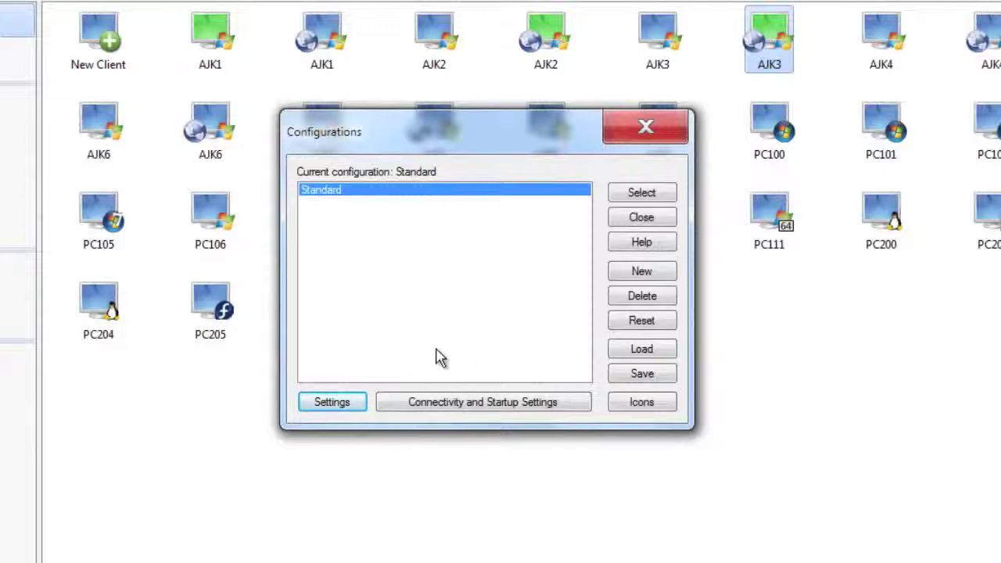
{"action": "left_click", "coordinate": [617, 227]}
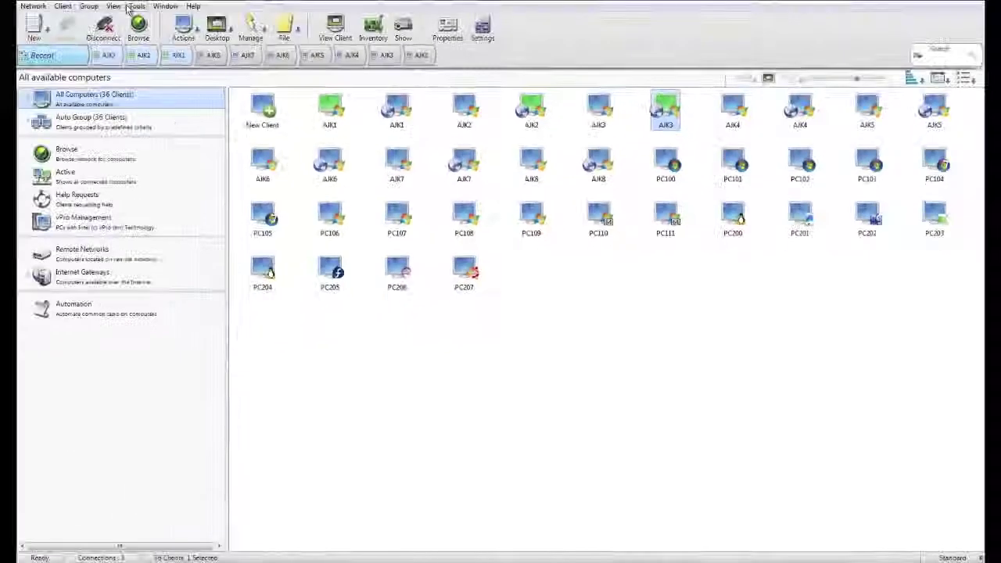
Step: Open the toolbar customization dialog, browse its available and current buttons, and close it with OK
{"action": "left_click", "coordinate": [118, 8]}
{"action": "mouse_move", "coordinate": [123, 26]}
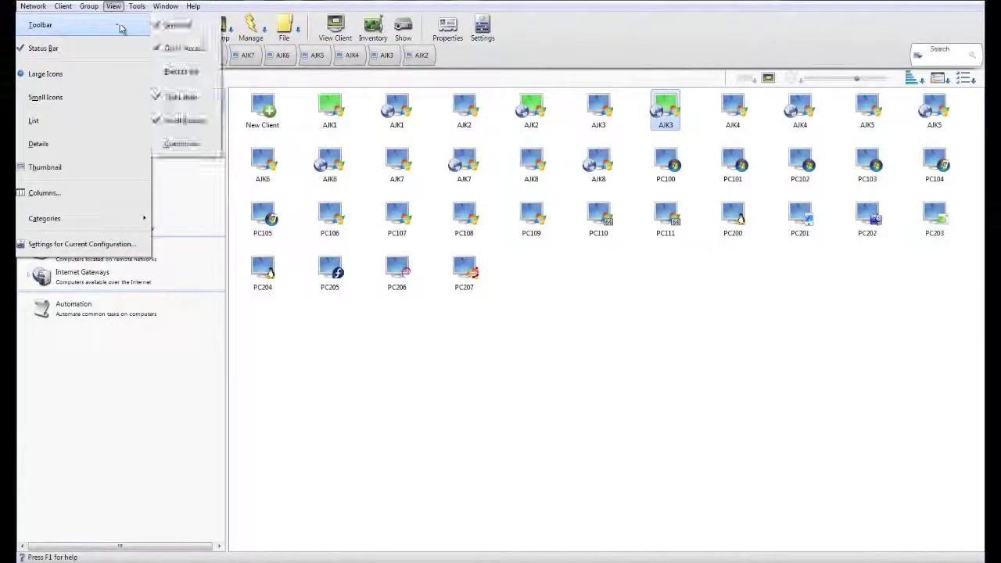
{"action": "left_click", "coordinate": [195, 144]}
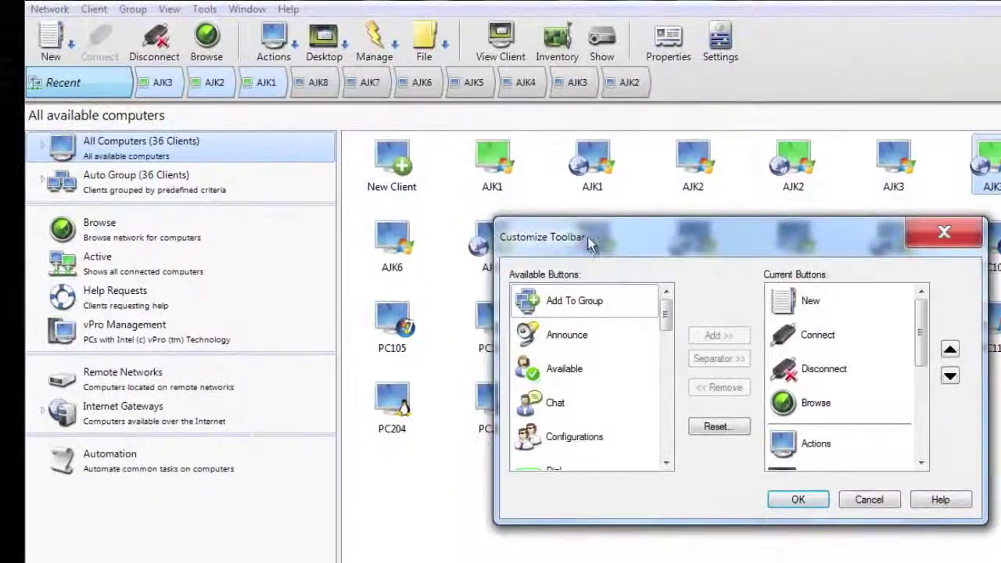
{"action": "left_click_drag", "start_coordinate": [590, 244], "coordinate": [549, 217]}
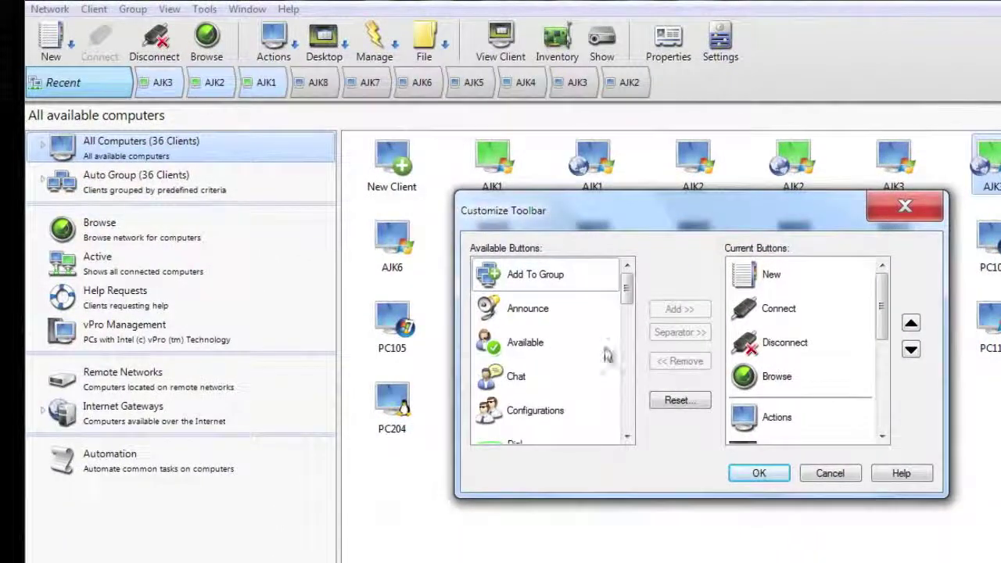
{"action": "left_click_drag", "start_coordinate": [631, 328], "coordinate": [790, 286]}
{"action": "left_click_drag", "start_coordinate": [881, 301], "coordinate": [877, 267]}
{"action": "left_click", "coordinate": [759, 473]}
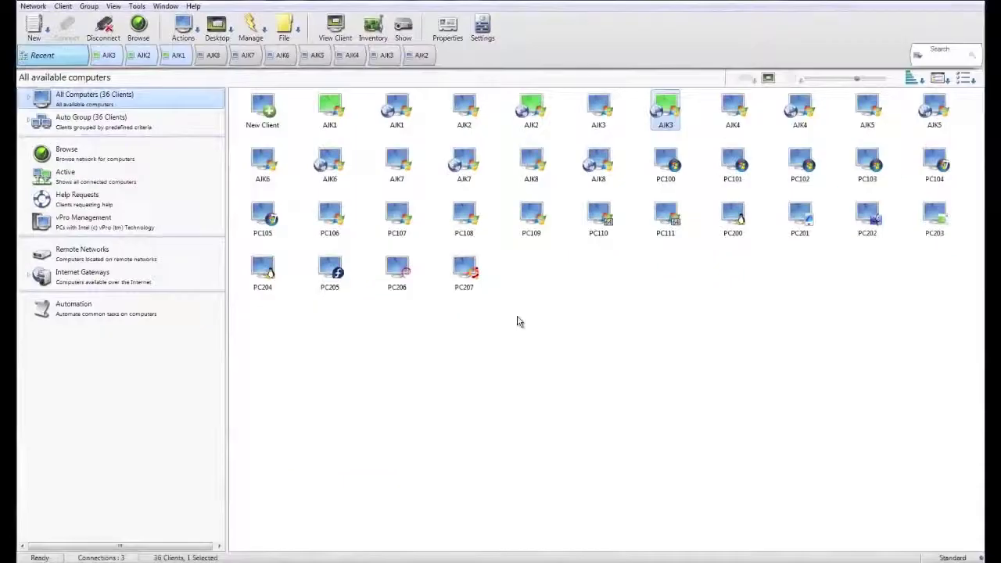